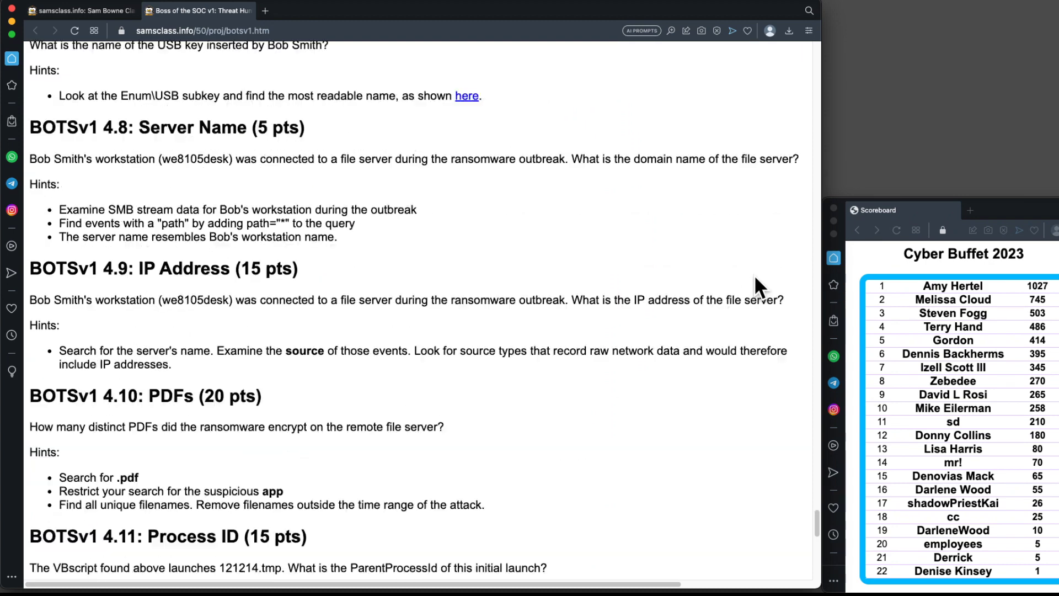
{"action": "scroll", "coordinate": [772, 243], "scroll_direction": "up", "scroll_amount": 15}
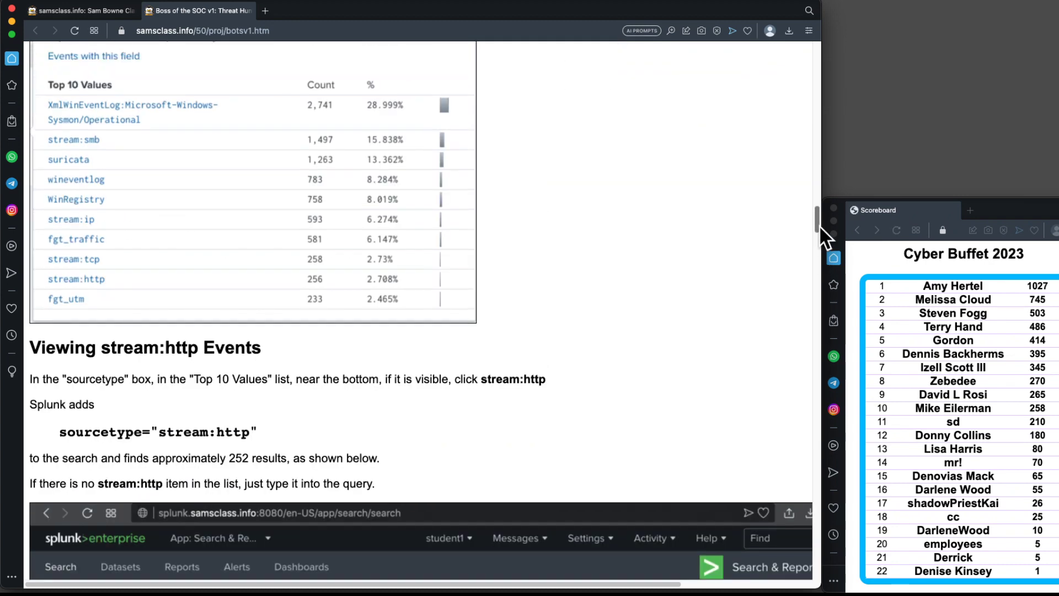
Return to the top of the project page and open the splunk.samsclass.info link in a new tab.
{"action": "left_click_drag", "start_coordinate": [818, 220], "coordinate": [812, 46]}
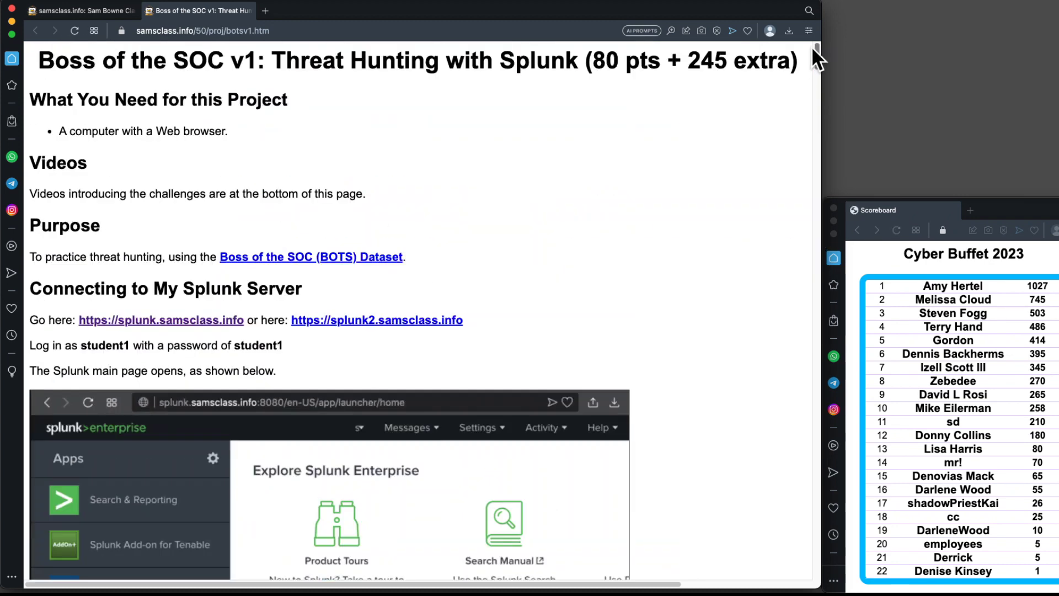
{"action": "right_click", "coordinate": [213, 317]}
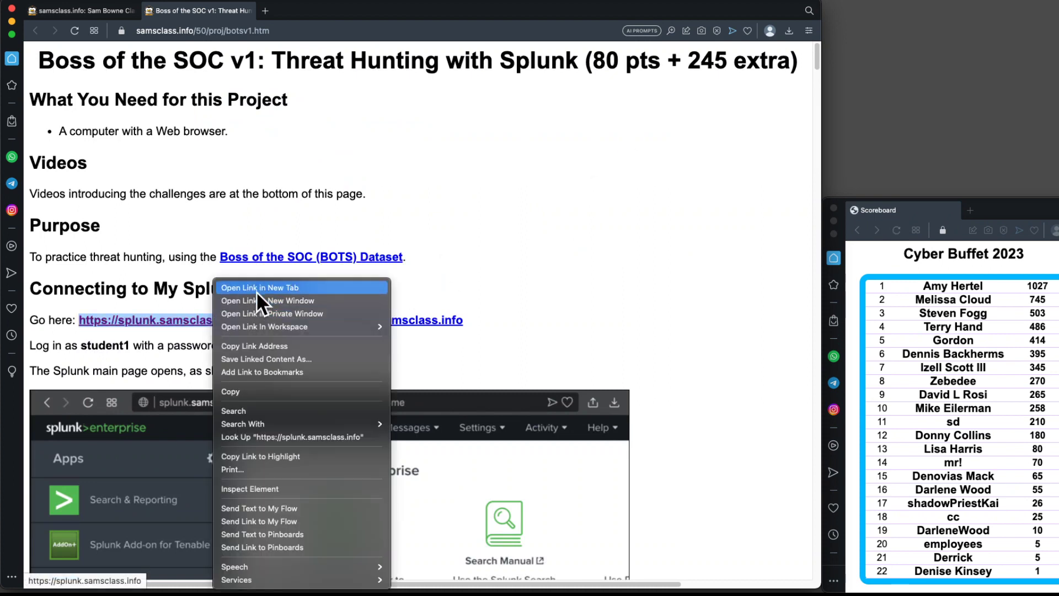
{"action": "left_click", "coordinate": [256, 288]}
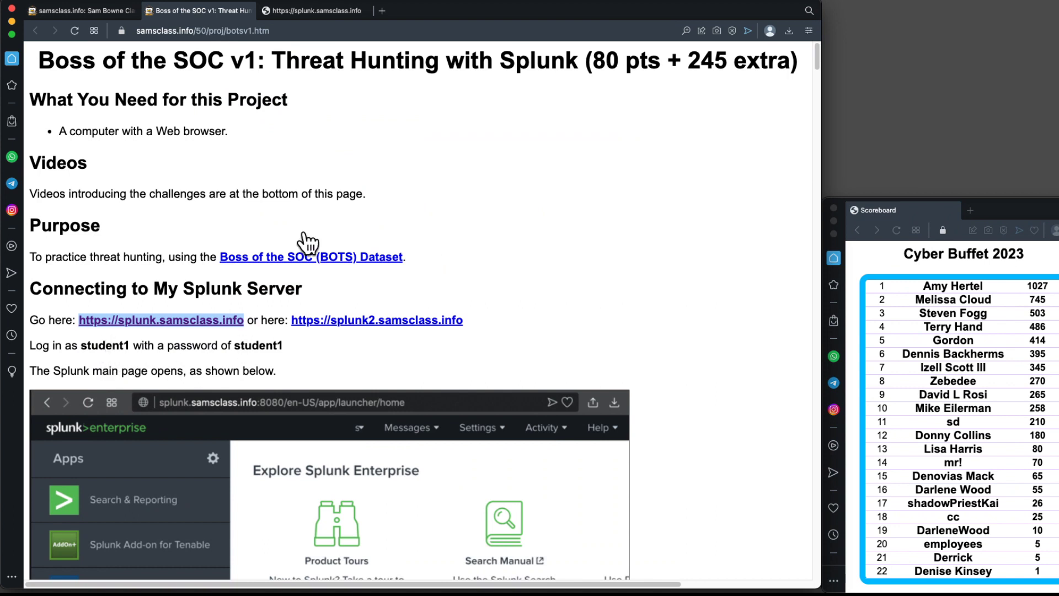
Switch to the new tab and sign in to Splunk with the prefilled student account credentials.
{"action": "left_click", "coordinate": [313, 13]}
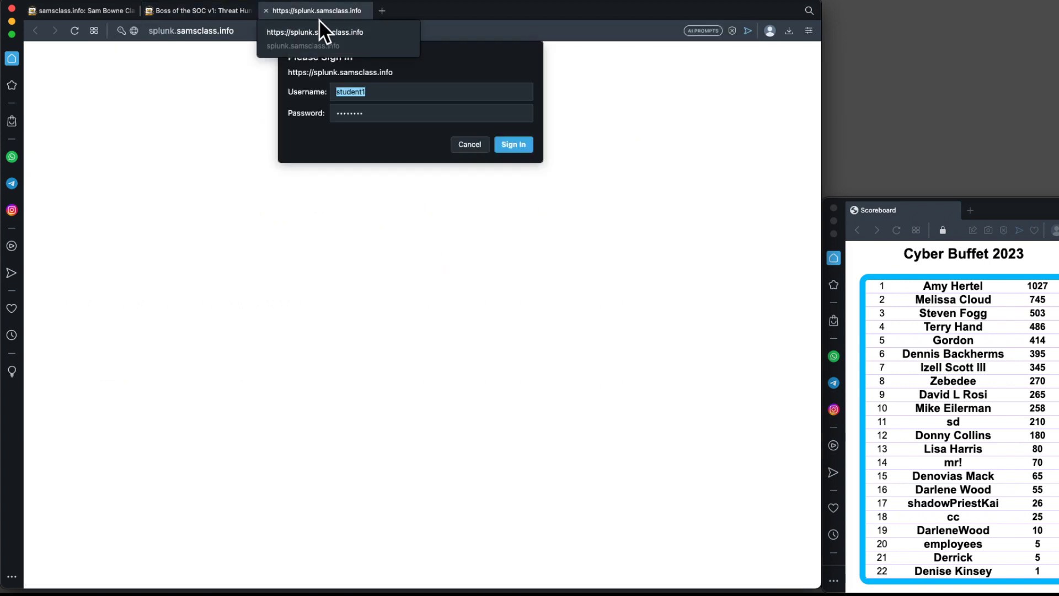
{"action": "left_click", "coordinate": [526, 146]}
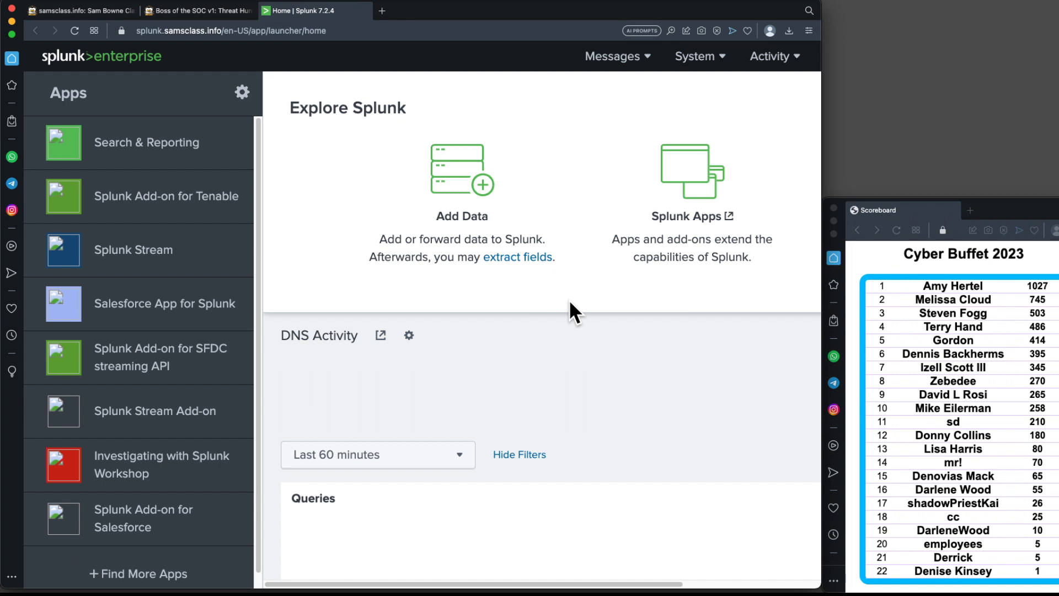
Open the Search & Reporting app and widen the browser window to fill more of the screen.
{"action": "left_click", "coordinate": [140, 149]}
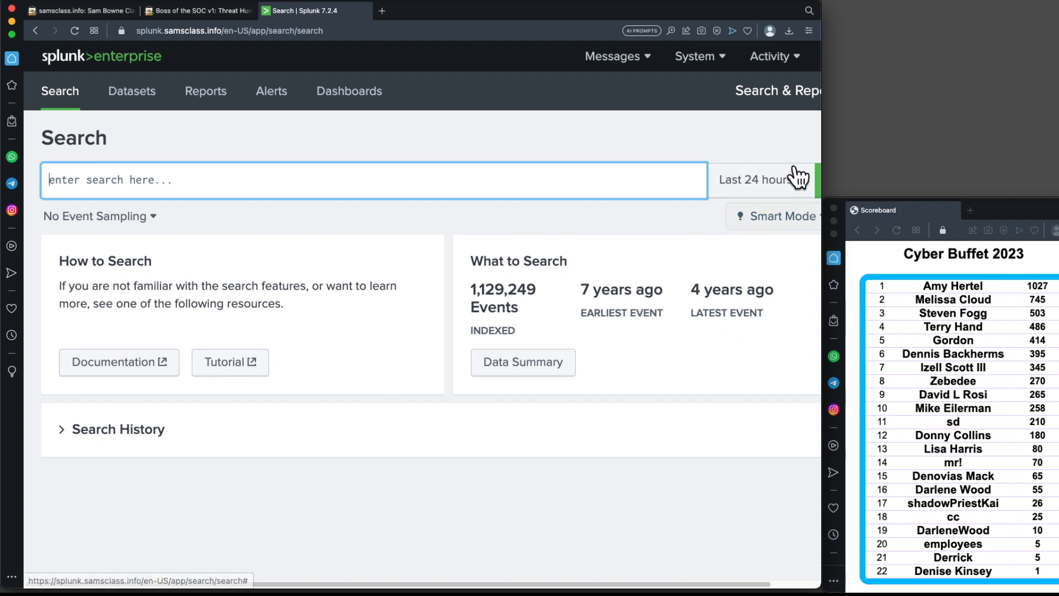
{"action": "left_click", "coordinate": [807, 125]}
{"action": "left_click_drag", "start_coordinate": [822, 126], "coordinate": [993, 130]}
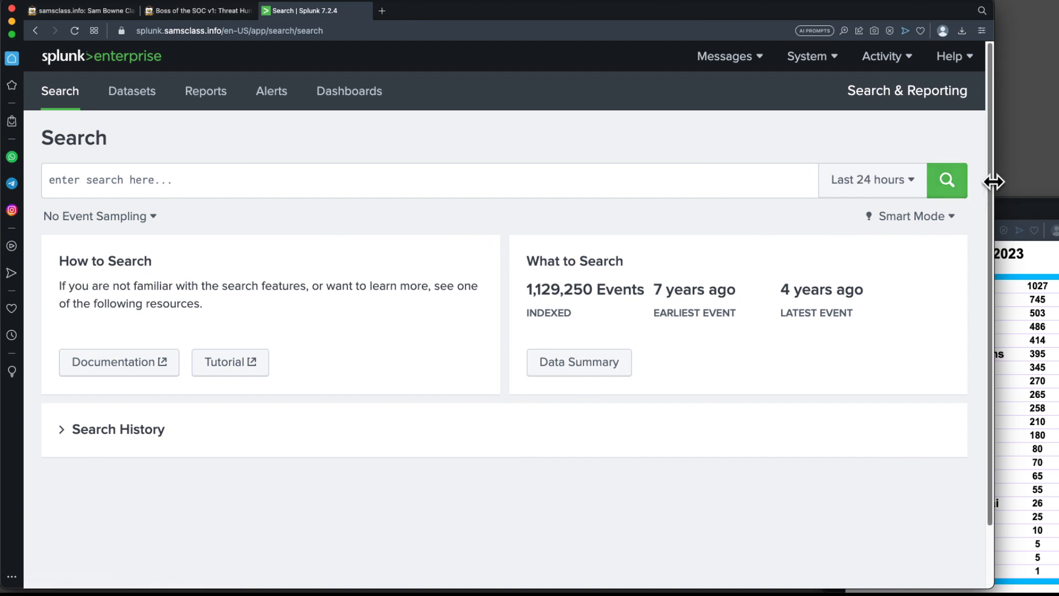
{"action": "left_click_drag", "start_coordinate": [993, 180], "coordinate": [1040, 179]}
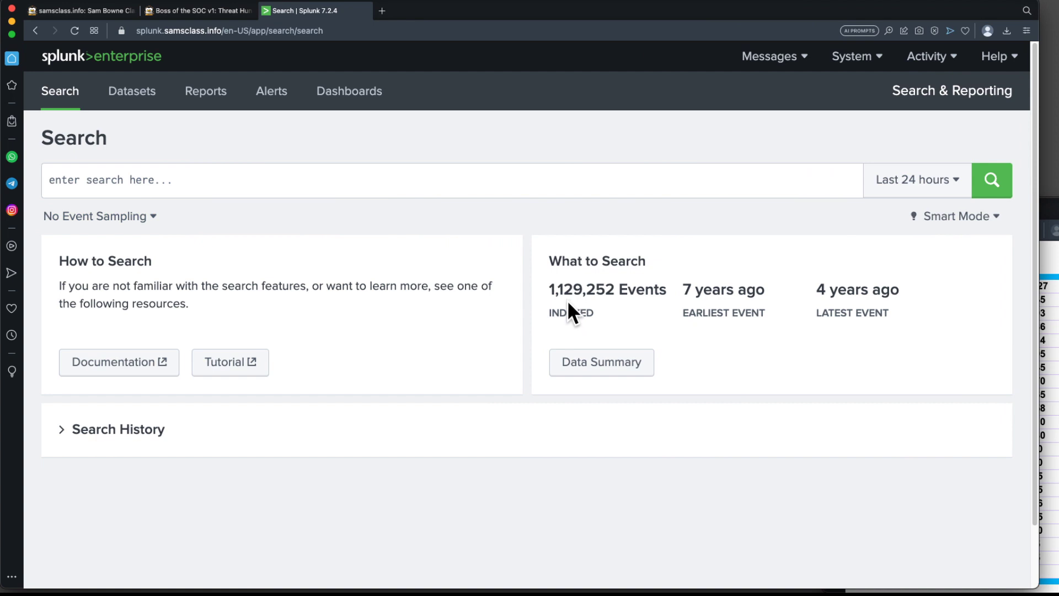
Open the Data Summary, browse the list of sourcetypes, and close the dialog.
{"action": "left_click", "coordinate": [602, 366]}
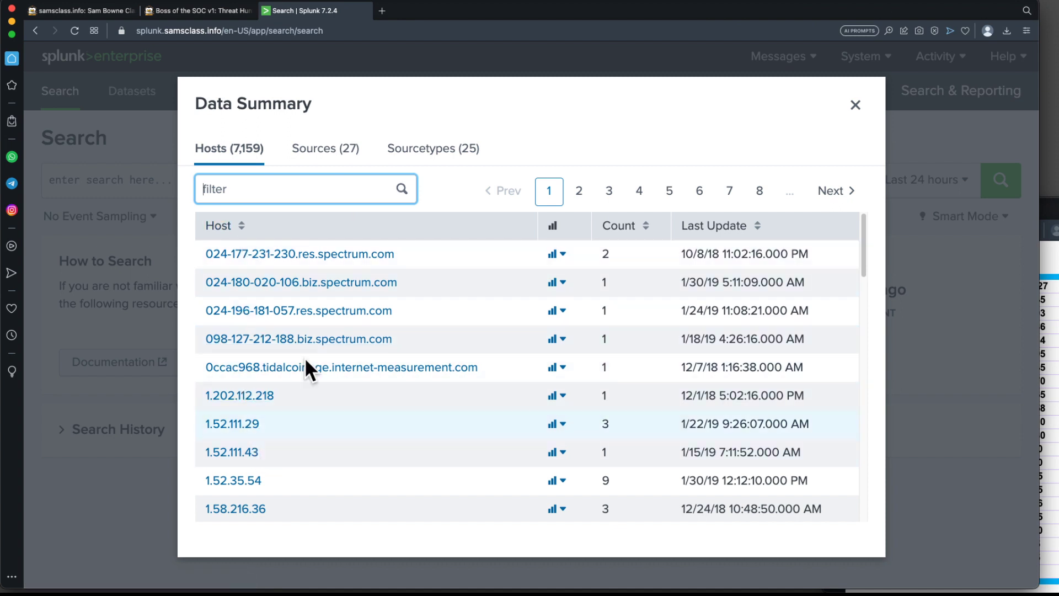
{"action": "left_click", "coordinate": [438, 160]}
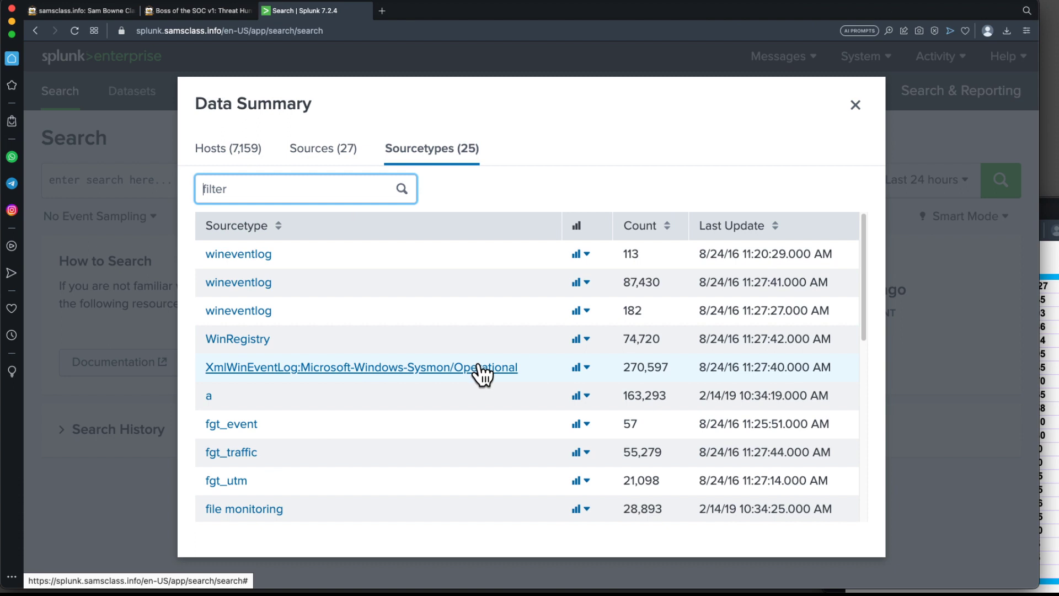
{"action": "scroll", "coordinate": [284, 362], "scroll_direction": "down", "scroll_amount": 4}
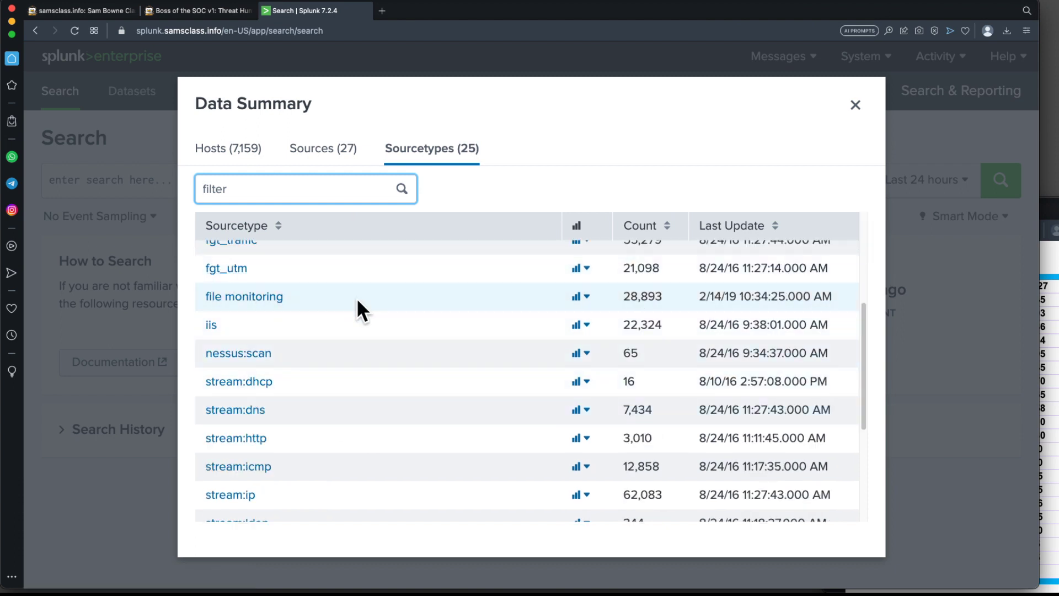
{"action": "scroll", "coordinate": [350, 301], "scroll_direction": "up", "scroll_amount": 2}
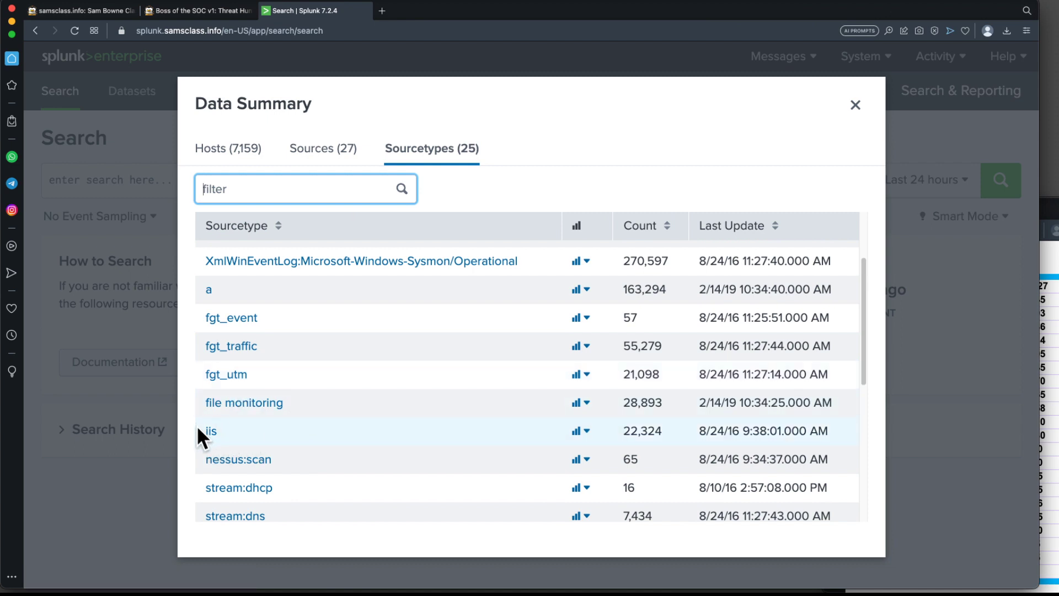
{"action": "scroll", "coordinate": [340, 433], "scroll_direction": "down", "scroll_amount": 4}
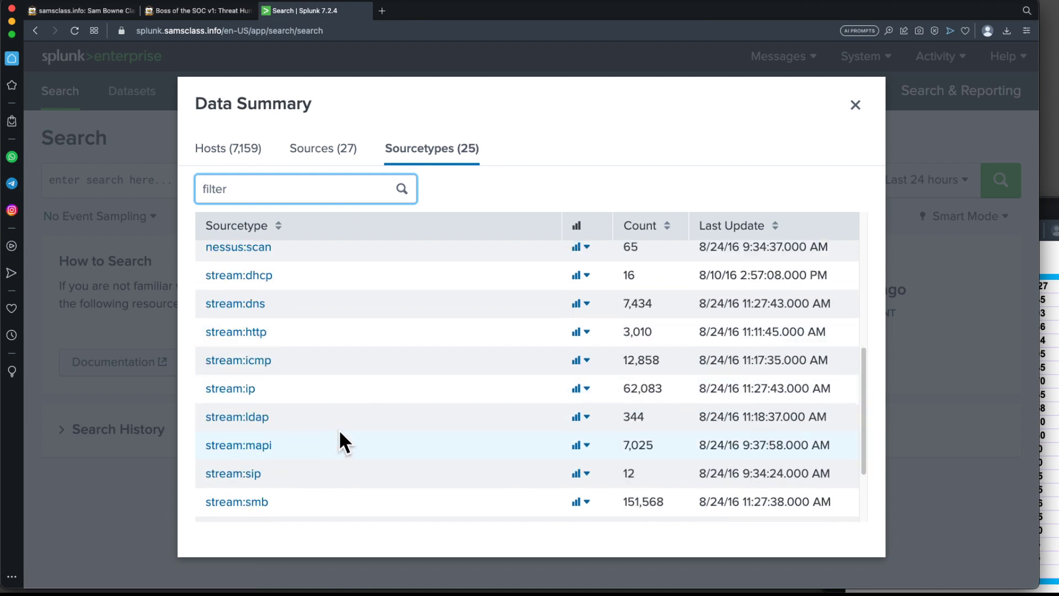
{"action": "scroll", "coordinate": [340, 434], "scroll_direction": "up", "scroll_amount": 2}
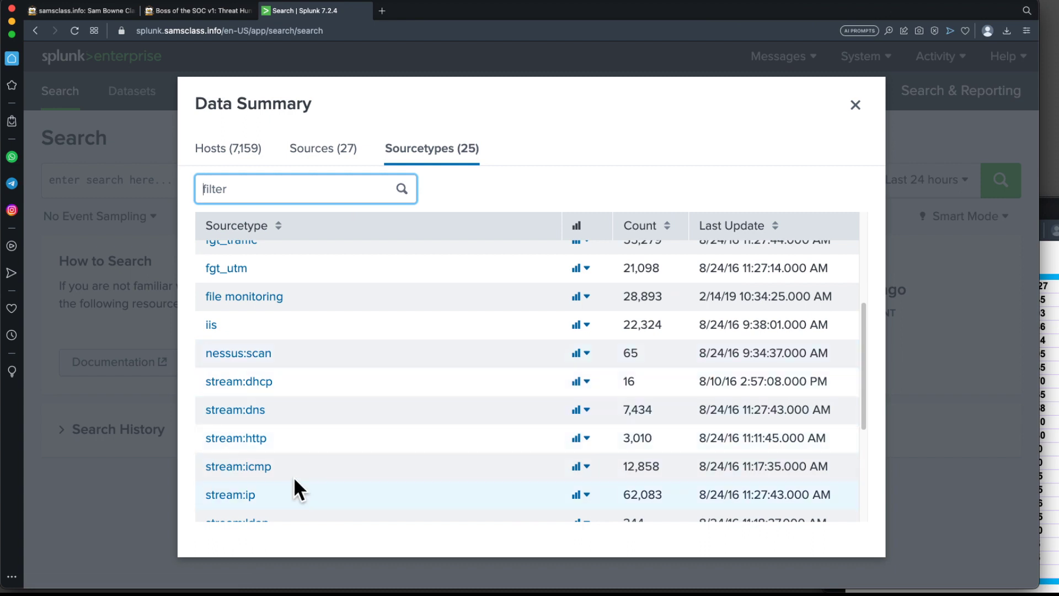
{"action": "scroll", "coordinate": [312, 447], "scroll_direction": "down", "scroll_amount": 2}
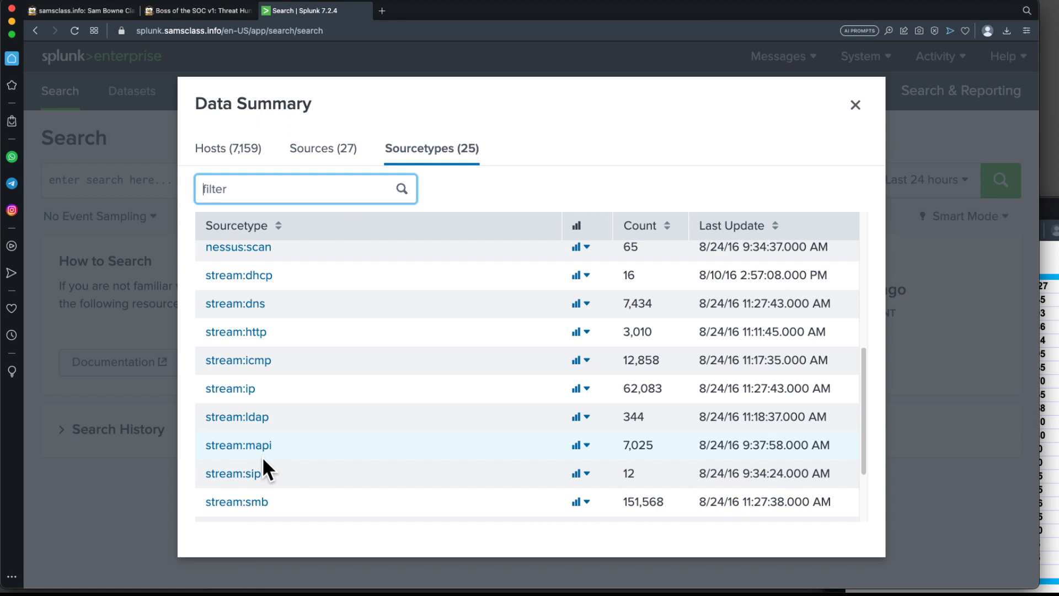
{"action": "scroll", "coordinate": [323, 462], "scroll_direction": "down", "scroll_amount": 4}
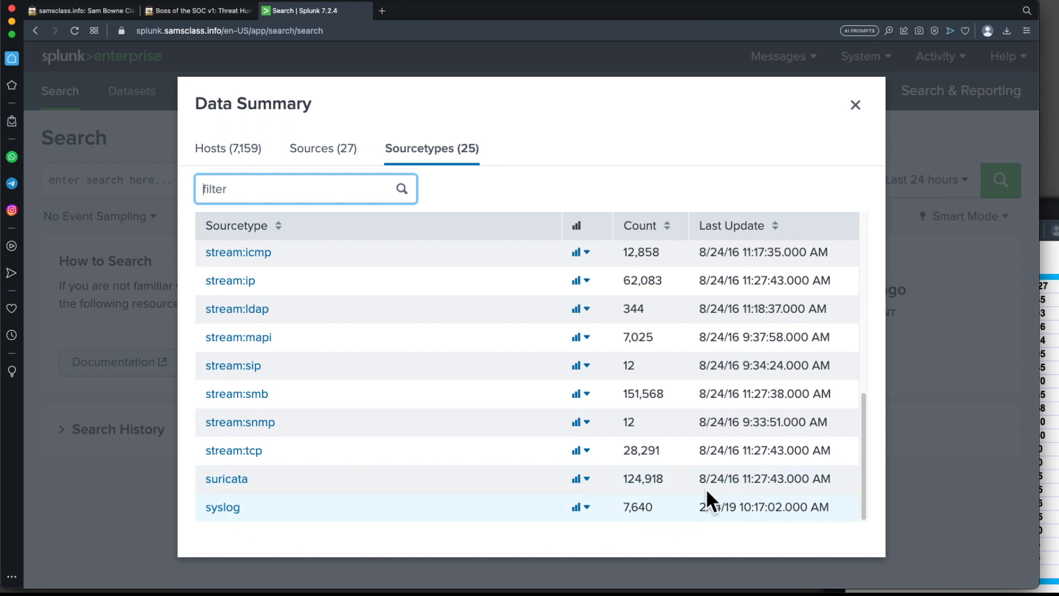
{"action": "scroll", "coordinate": [352, 386], "scroll_direction": "up", "scroll_amount": 10}
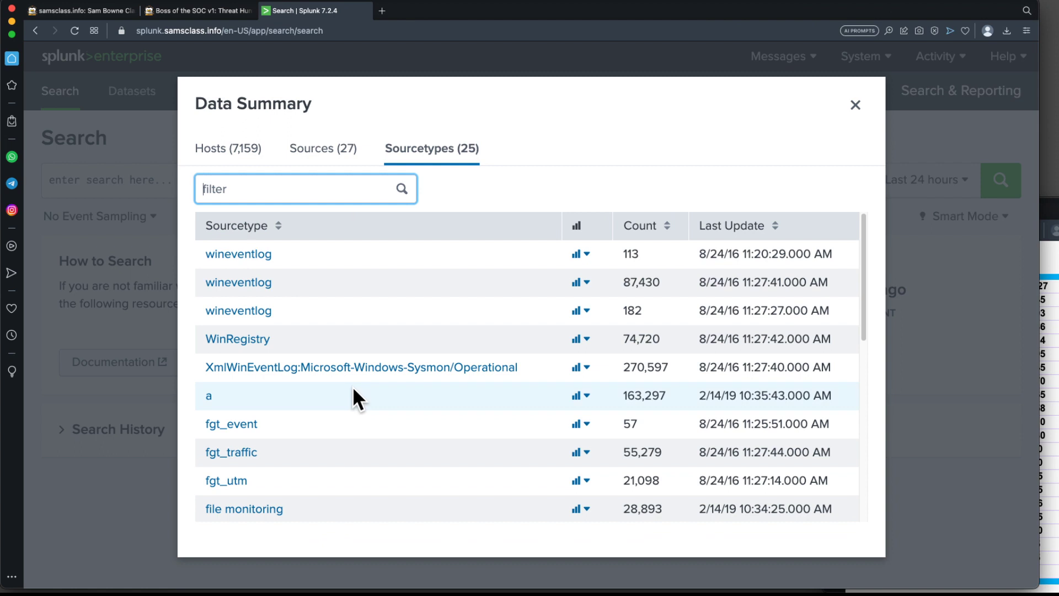
{"action": "left_click", "coordinate": [855, 104]}
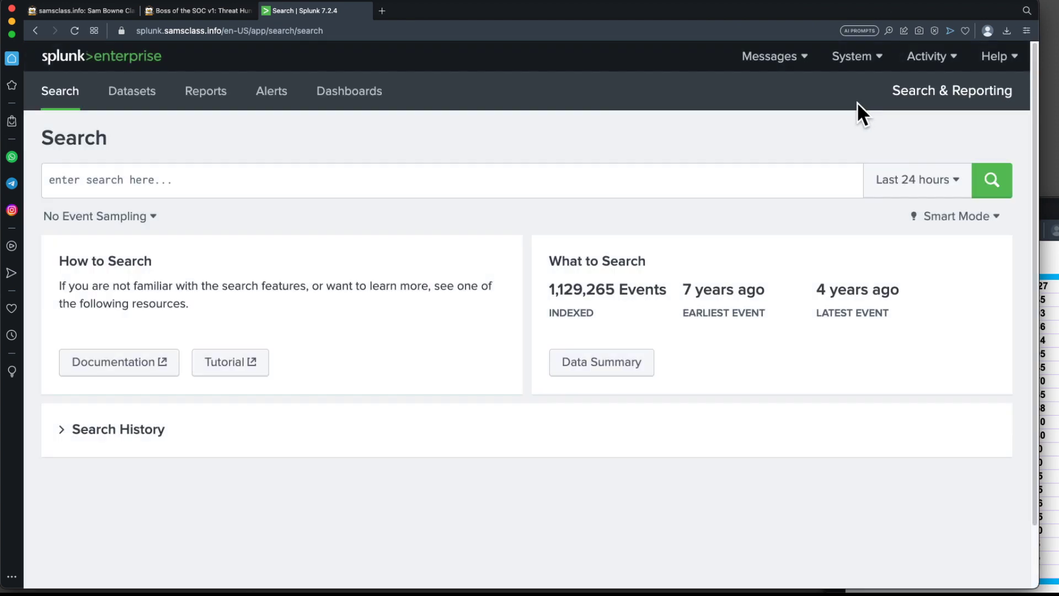
Copy the query index="botsv1" from the project page's Sampling the Data section and paste it into the Splunk search box.
{"action": "left_click", "coordinate": [216, 11]}
{"action": "scroll", "coordinate": [615, 312], "scroll_direction": "down", "scroll_amount": 15}
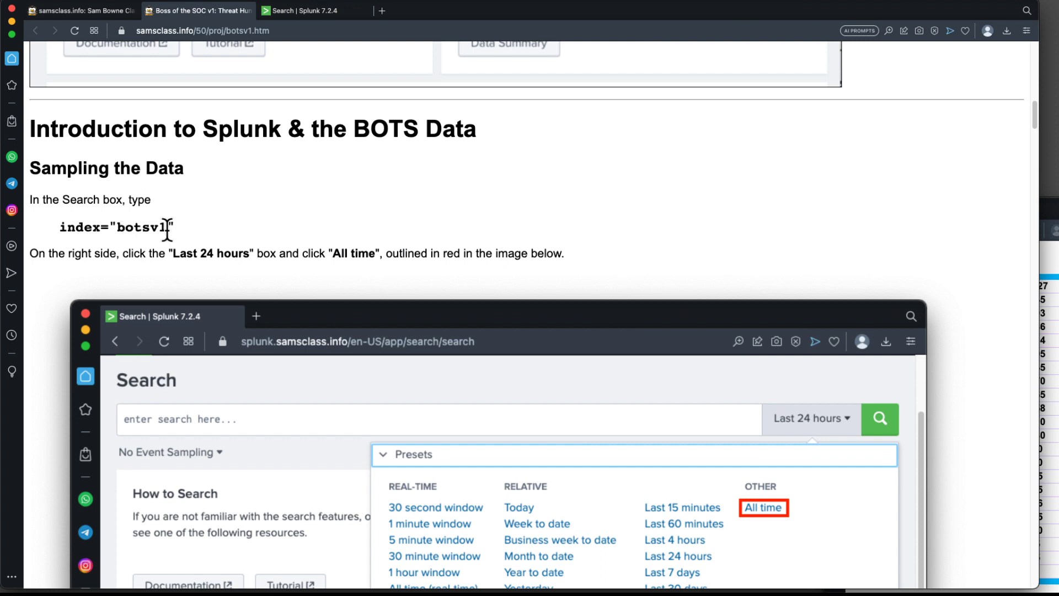
{"action": "scroll", "coordinate": [286, 263], "scroll_direction": "down", "scroll_amount": 8}
{"action": "scroll", "coordinate": [305, 269], "scroll_direction": "down", "scroll_amount": 5}
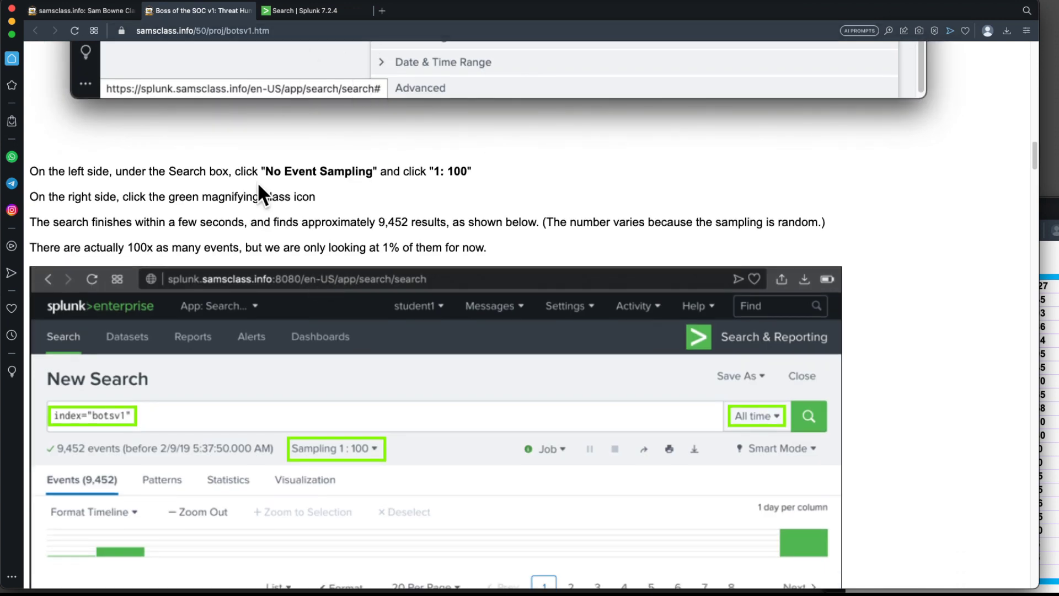
{"action": "scroll", "coordinate": [258, 182], "scroll_direction": "up", "scroll_amount": 10}
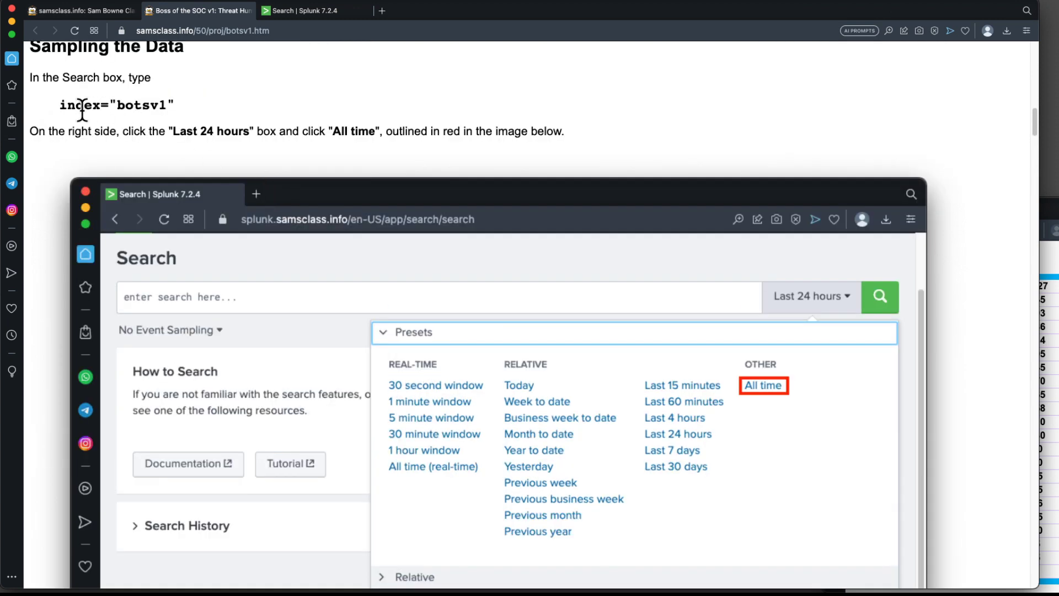
{"action": "left_click_drag", "start_coordinate": [60, 105], "coordinate": [176, 104]}
{"action": "key", "text": "super+c"}
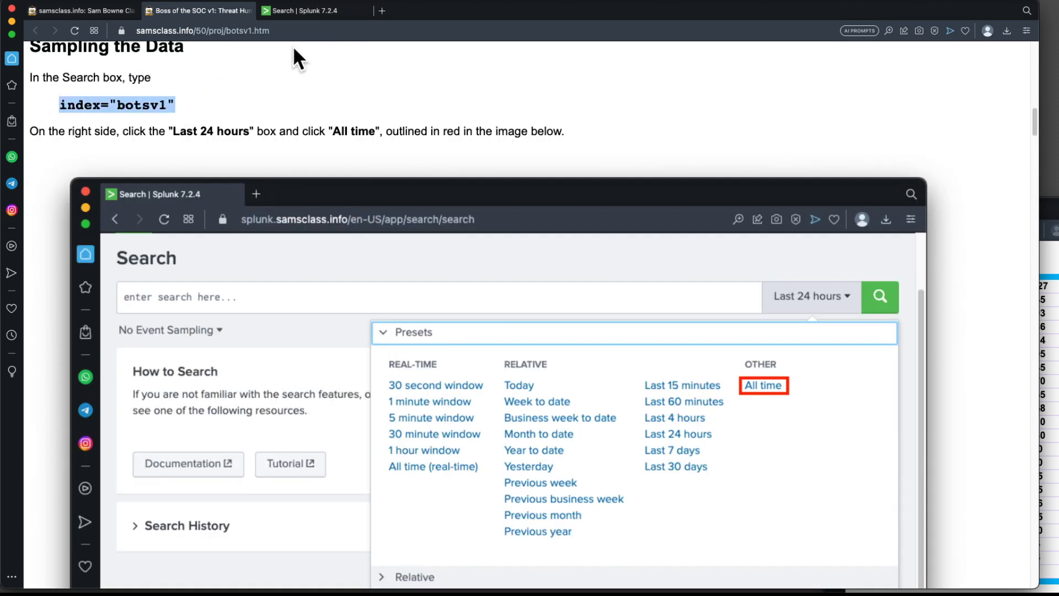
{"action": "left_click", "coordinate": [313, 10]}
{"action": "left_click", "coordinate": [187, 180]}
{"action": "key", "text": "super+v"}
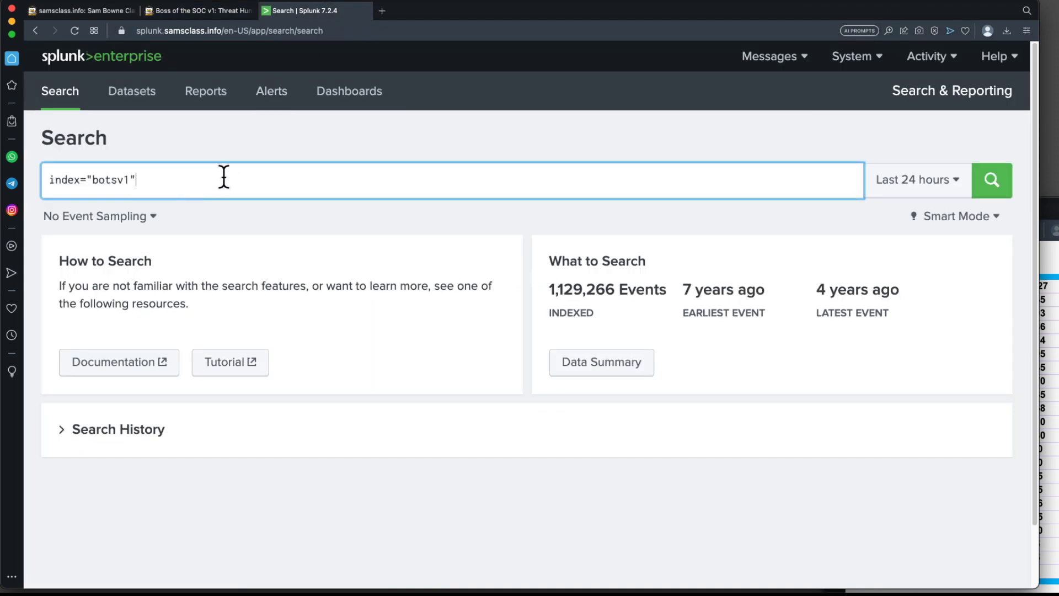
Run the index="botsv1" search with the time range set to All time and event sampling set to 1 : 100.
{"action": "left_click", "coordinate": [991, 185]}
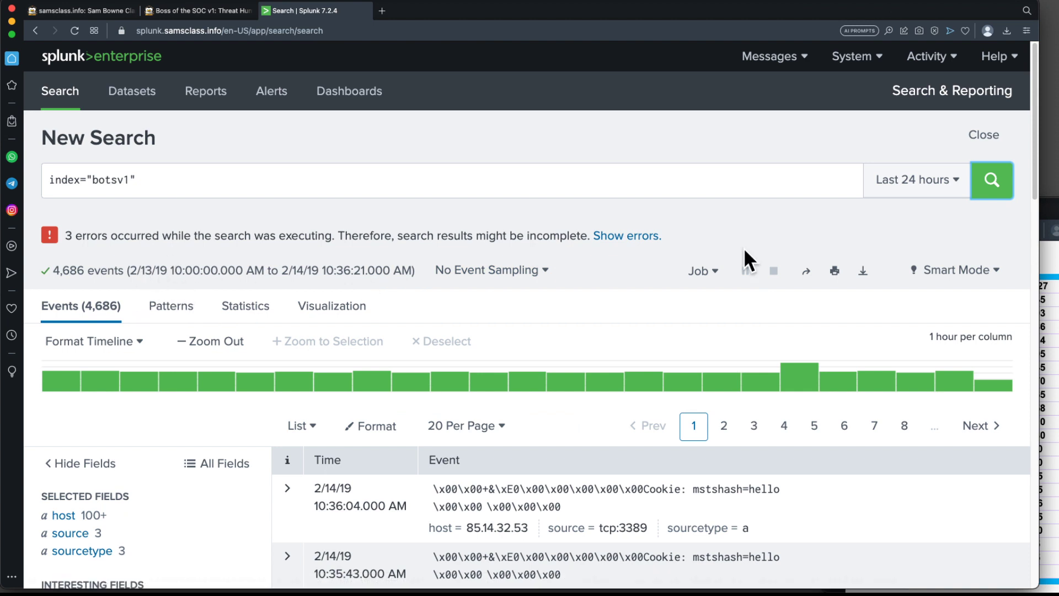
{"action": "left_click", "coordinate": [962, 184]}
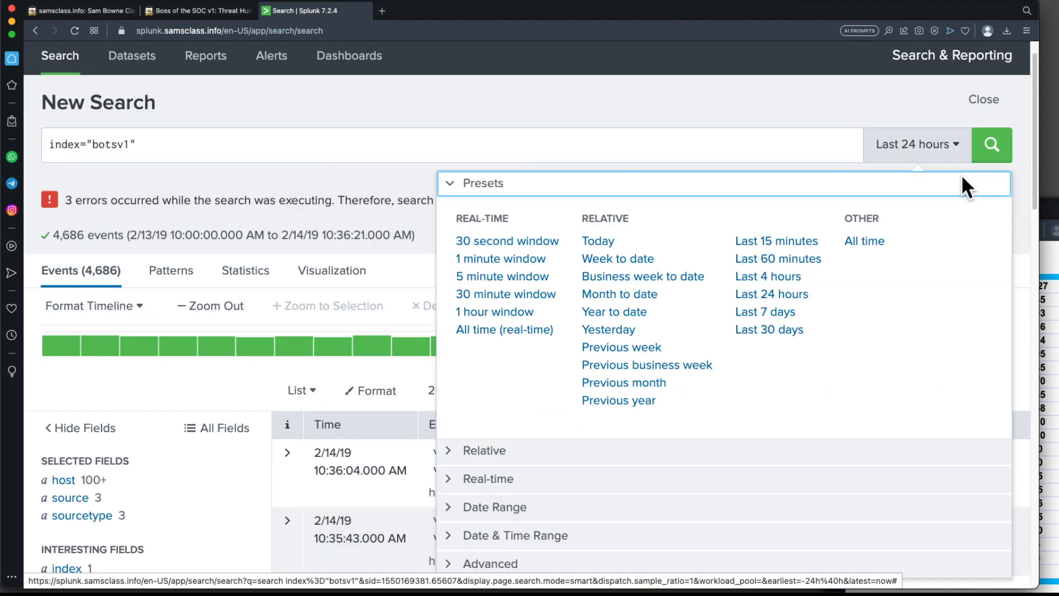
{"action": "left_click", "coordinate": [864, 240]}
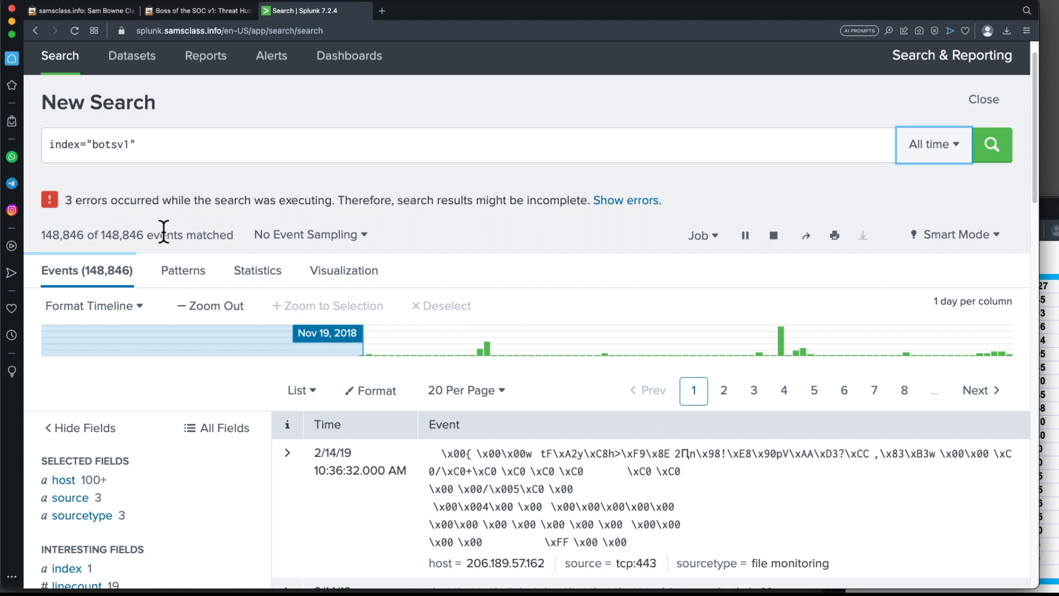
{"action": "left_click", "coordinate": [358, 239]}
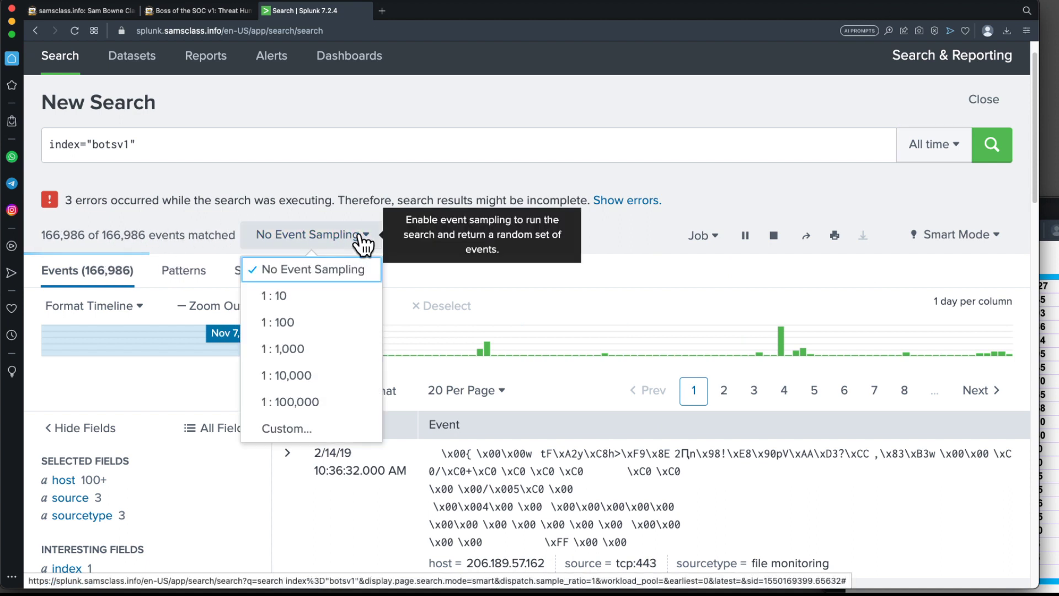
{"action": "left_click", "coordinate": [305, 321]}
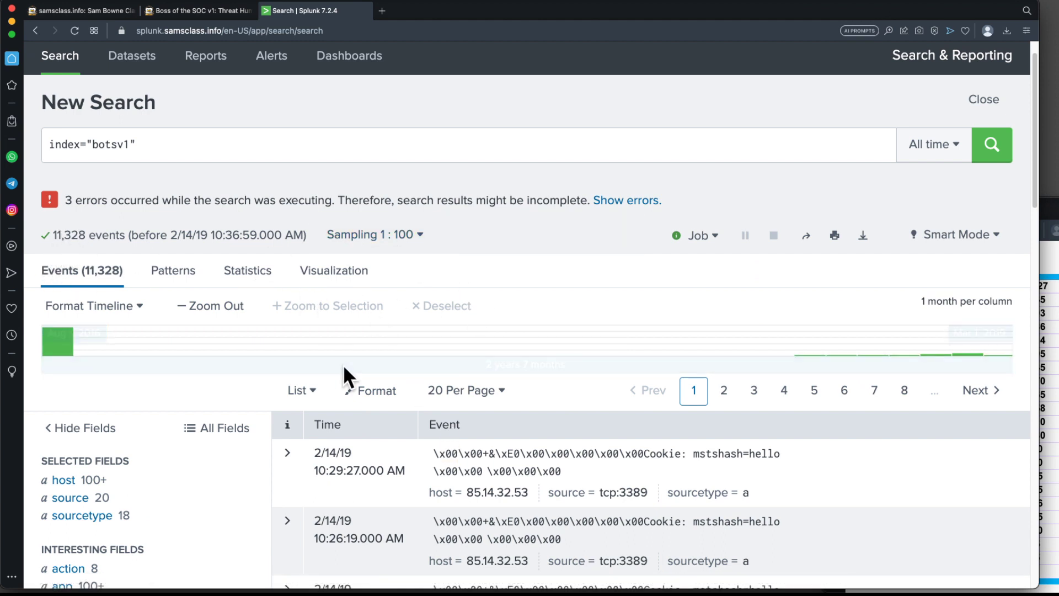
Expand the first result event to examine its fields, then collapse it and scroll through the events.
{"action": "scroll", "coordinate": [419, 363], "scroll_direction": "down", "scroll_amount": 4}
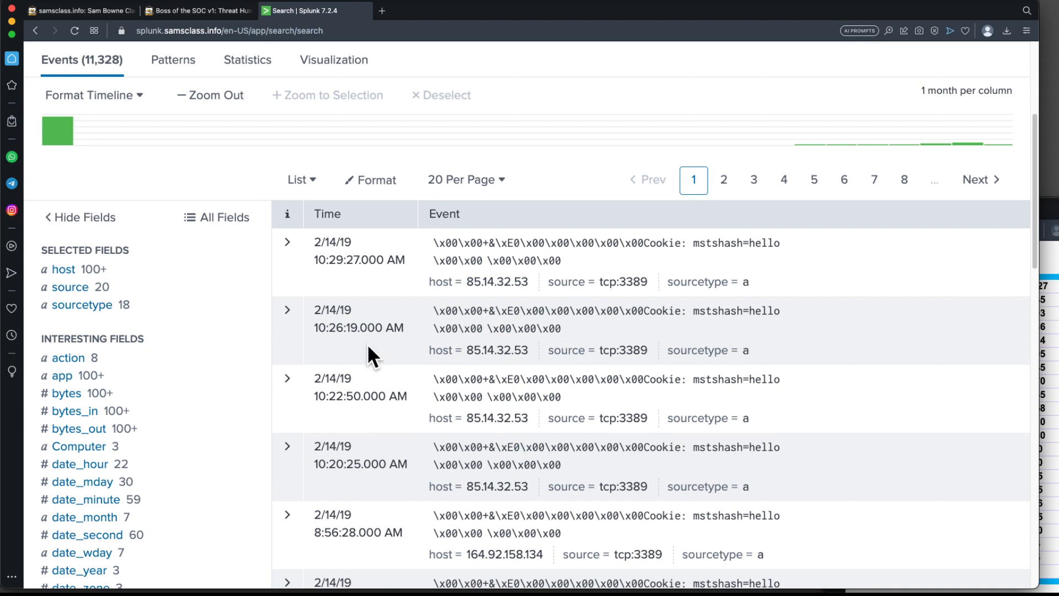
{"action": "left_click", "coordinate": [288, 243]}
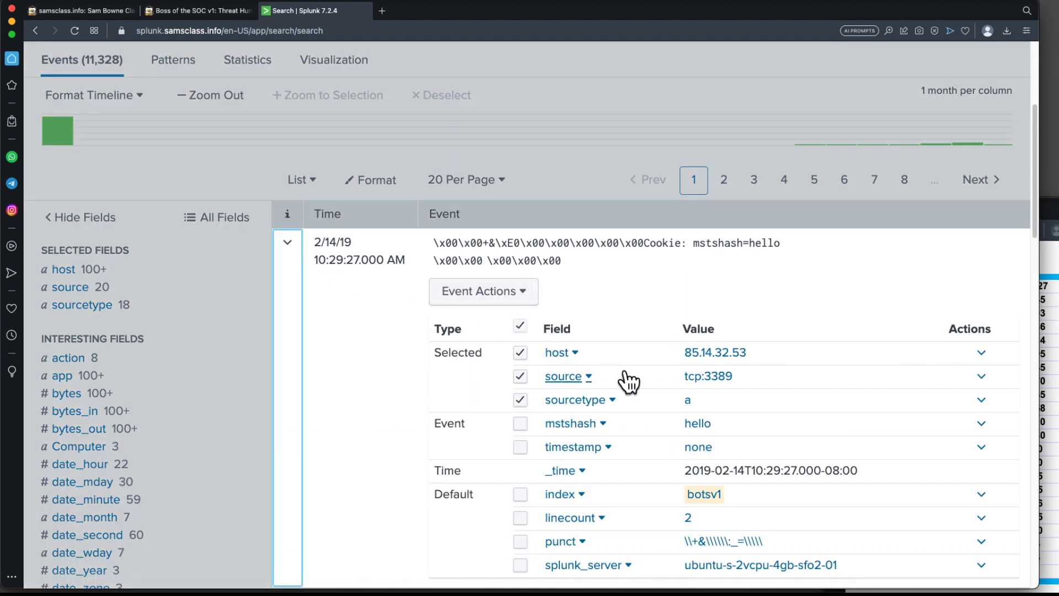
{"action": "scroll", "coordinate": [657, 386], "scroll_direction": "down", "scroll_amount": 4}
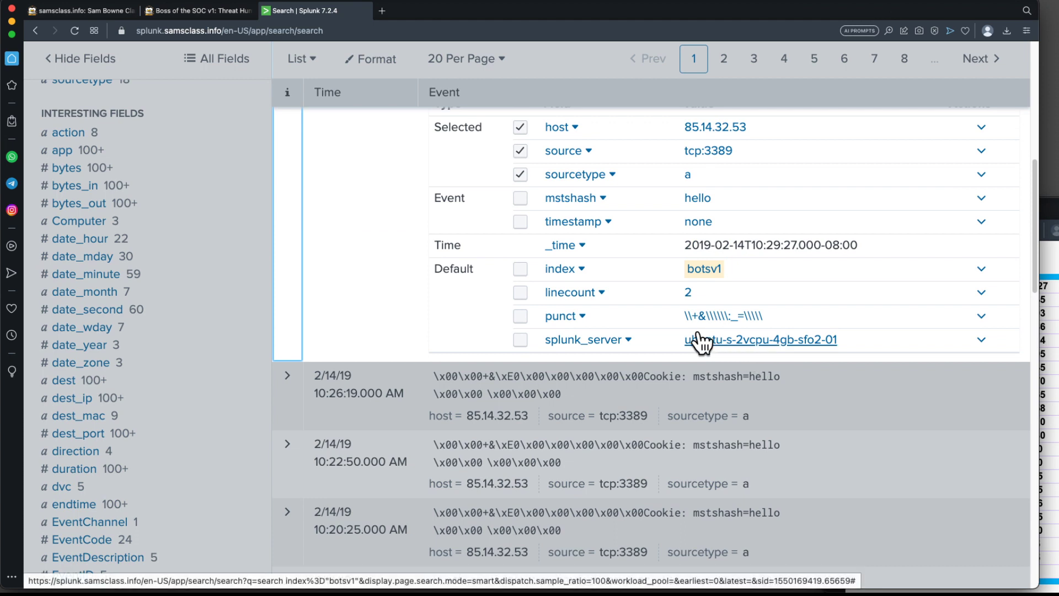
{"action": "scroll", "coordinate": [770, 323], "scroll_direction": "up", "scroll_amount": 1}
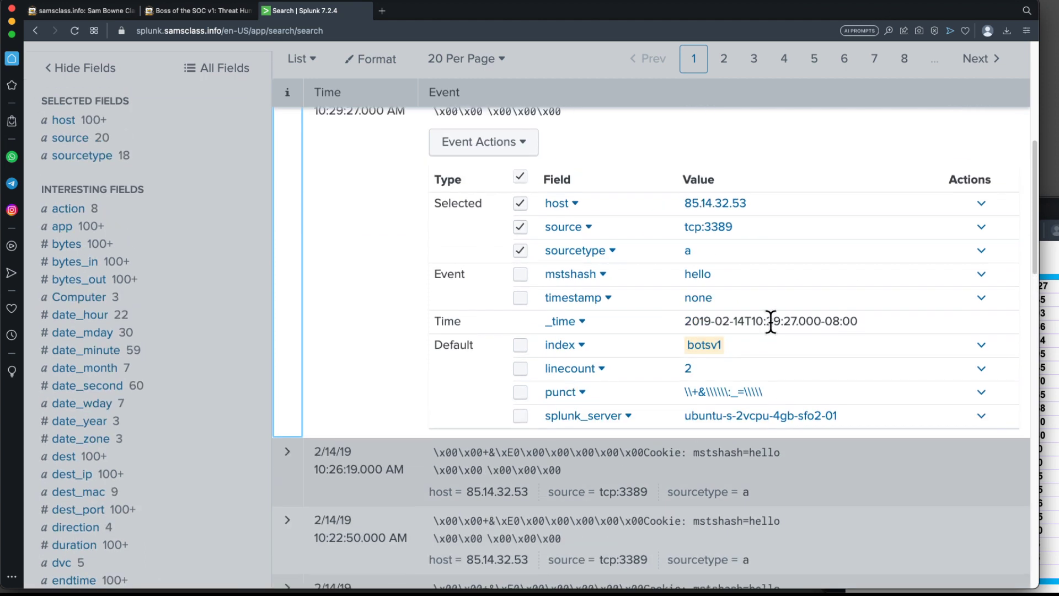
{"action": "scroll", "coordinate": [770, 320], "scroll_direction": "up", "scroll_amount": 1}
{"action": "left_click", "coordinate": [288, 161]}
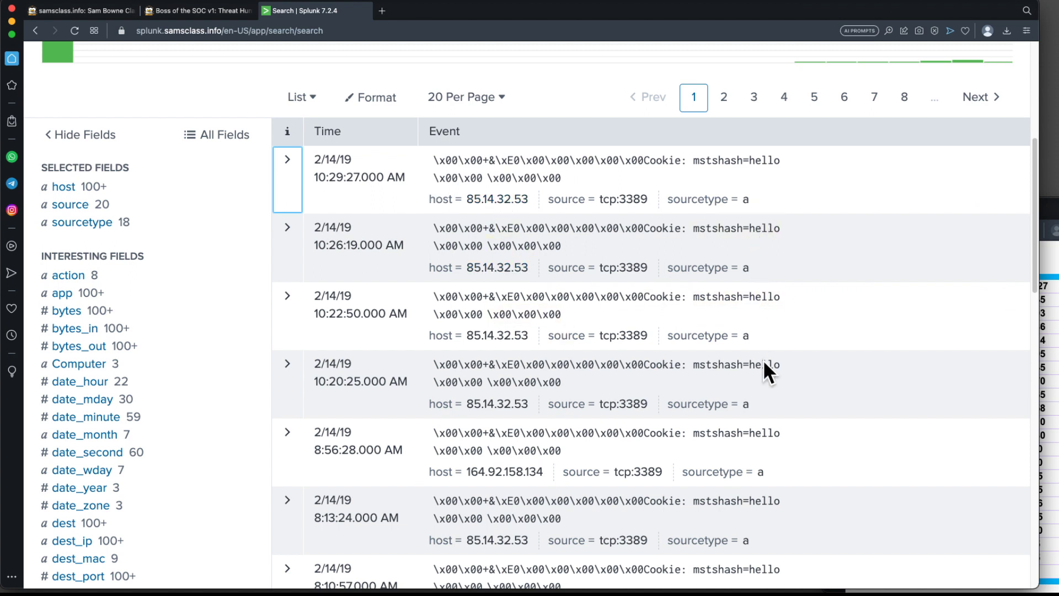
{"action": "scroll", "coordinate": [774, 408], "scroll_direction": "down", "scroll_amount": 1}
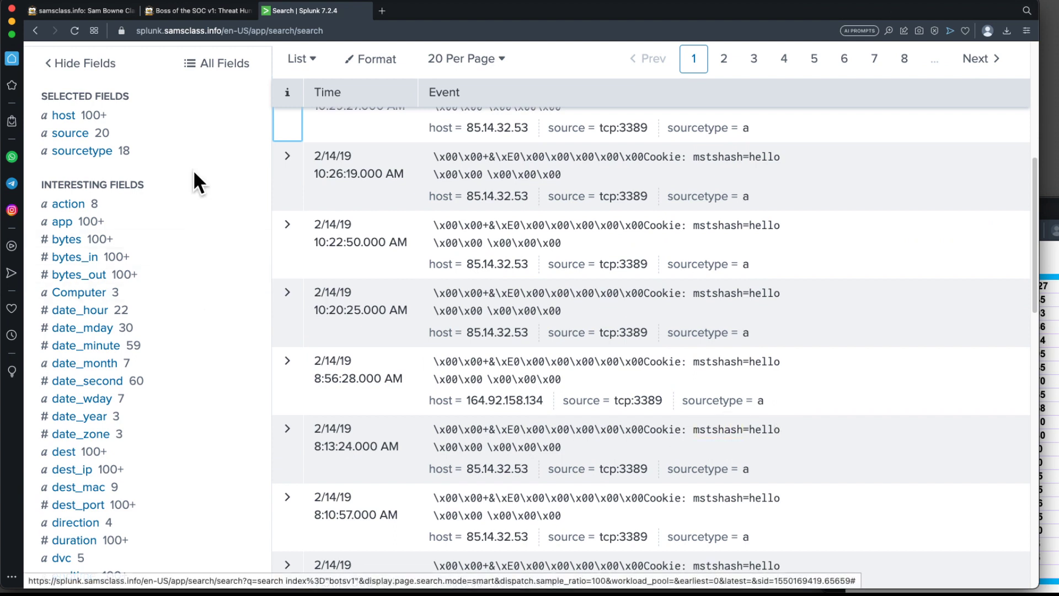
Scroll through the botsv1 result events and the field list beside them.
{"action": "scroll", "coordinate": [637, 232], "scroll_direction": "down", "scroll_amount": 15}
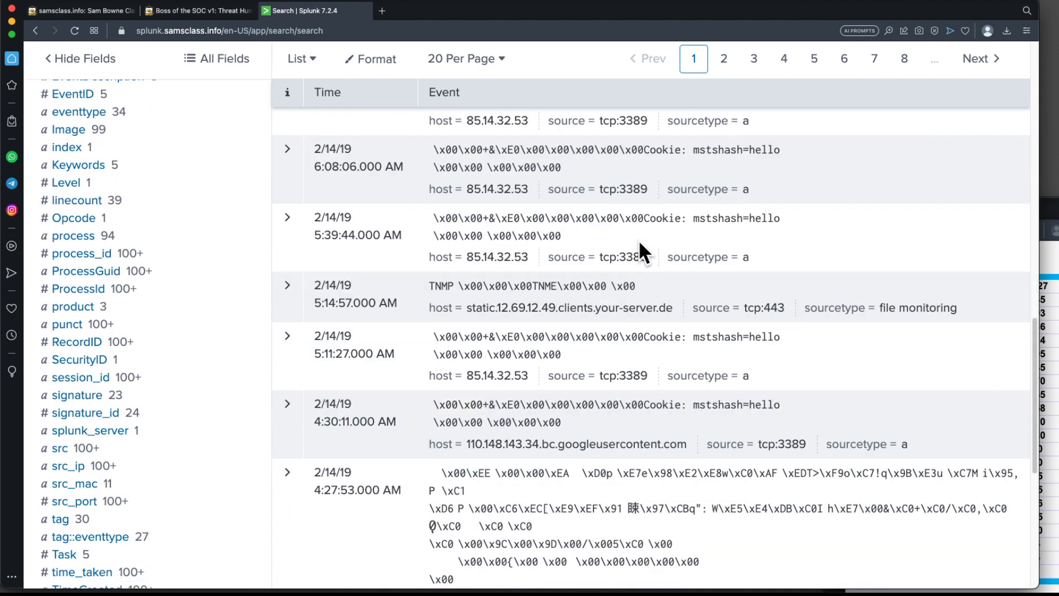
{"action": "scroll", "coordinate": [596, 354], "scroll_direction": "down", "scroll_amount": 1}
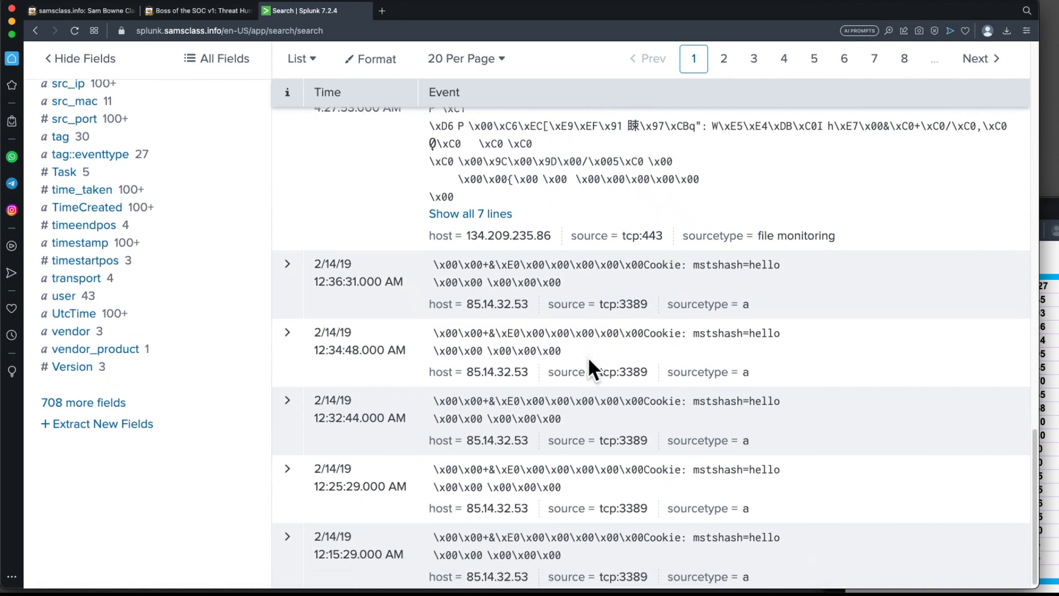
{"action": "scroll", "coordinate": [591, 355], "scroll_direction": "up", "scroll_amount": 2}
{"action": "scroll", "coordinate": [591, 354], "scroll_direction": "up", "scroll_amount": 3}
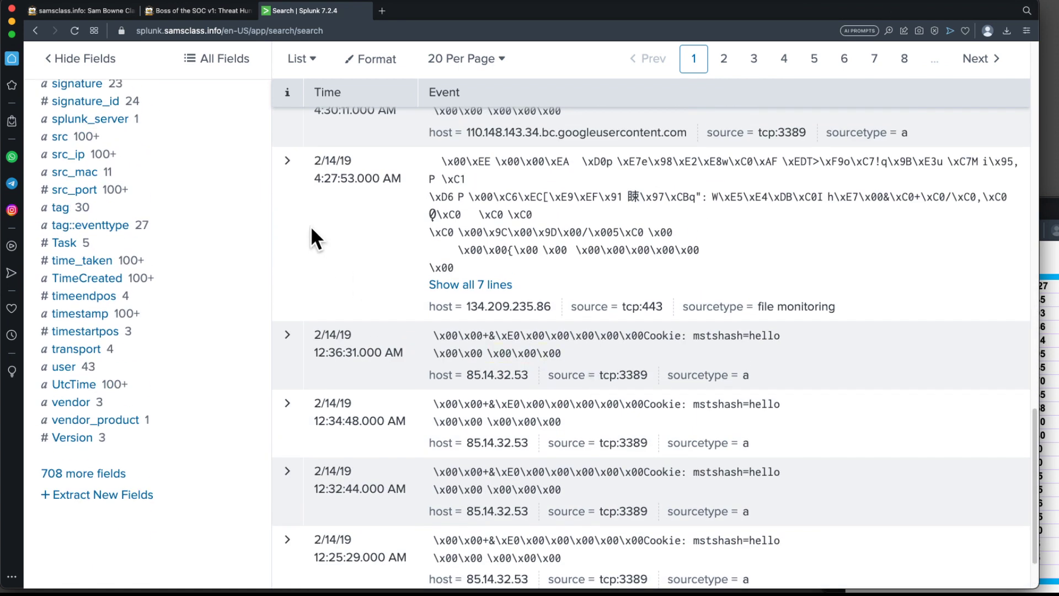
{"action": "scroll", "coordinate": [311, 243], "scroll_direction": "up", "scroll_amount": 6}
{"action": "scroll", "coordinate": [554, 149], "scroll_direction": "up", "scroll_amount": 10}
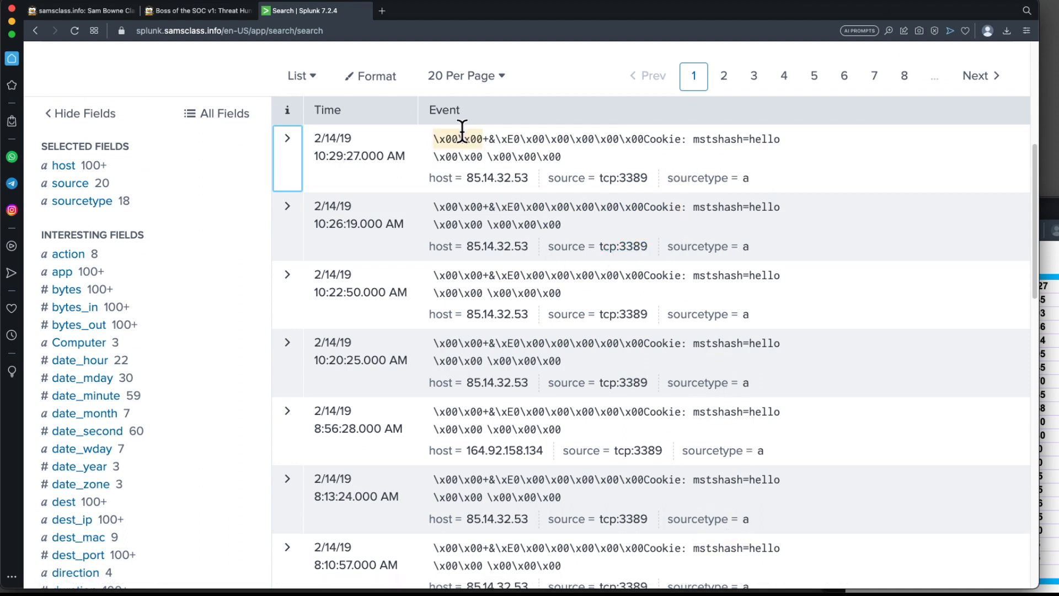
{"action": "scroll", "coordinate": [560, 259], "scroll_direction": "up", "scroll_amount": 5}
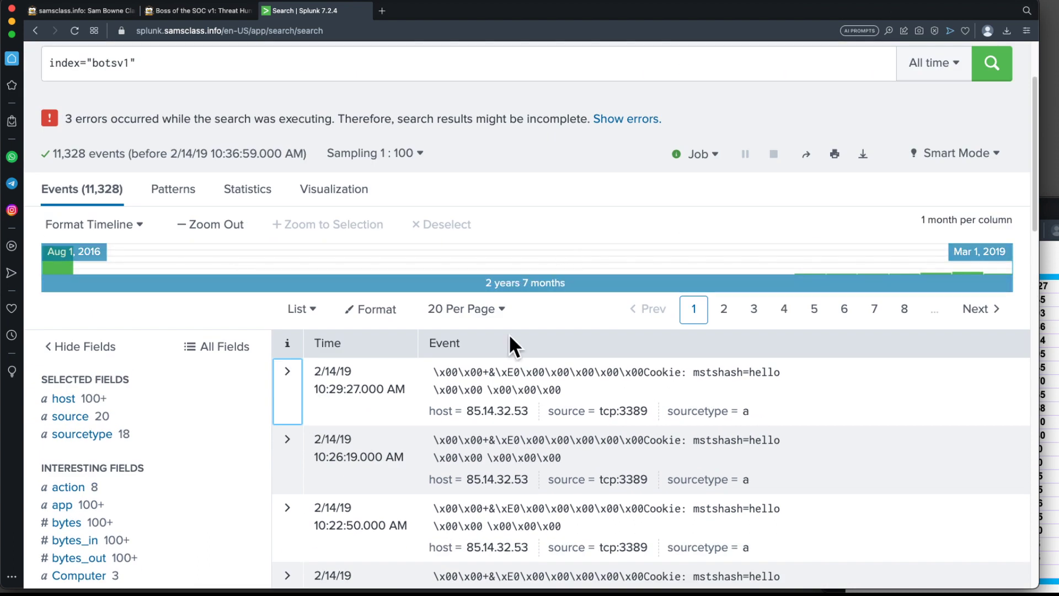
{"action": "scroll", "coordinate": [234, 306], "scroll_direction": "down", "scroll_amount": 2}
{"action": "scroll", "coordinate": [233, 290], "scroll_direction": "down", "scroll_amount": 3}
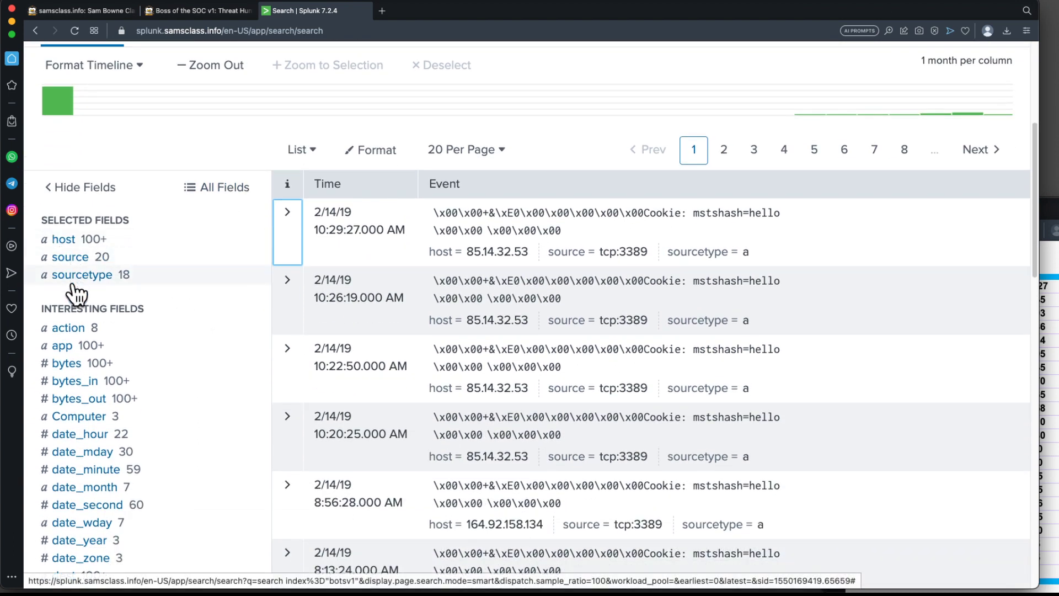
{"action": "scroll", "coordinate": [110, 340], "scroll_direction": "down", "scroll_amount": 1}
{"action": "scroll", "coordinate": [113, 339], "scroll_direction": "down", "scroll_amount": 4}
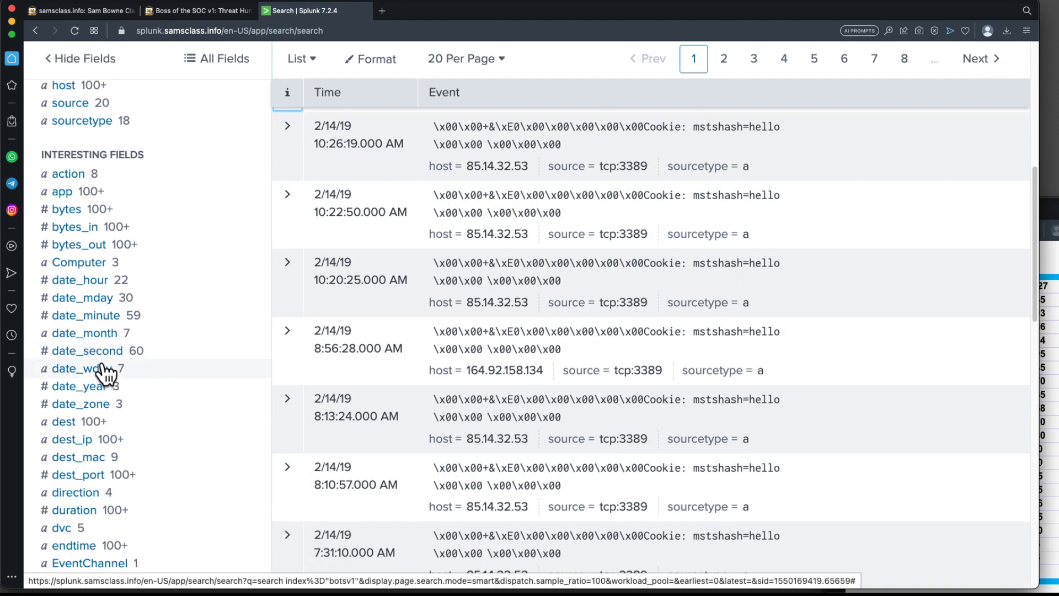
{"action": "scroll", "coordinate": [127, 411], "scroll_direction": "down", "scroll_amount": 2}
{"action": "scroll", "coordinate": [123, 409], "scroll_direction": "up", "scroll_amount": 7}
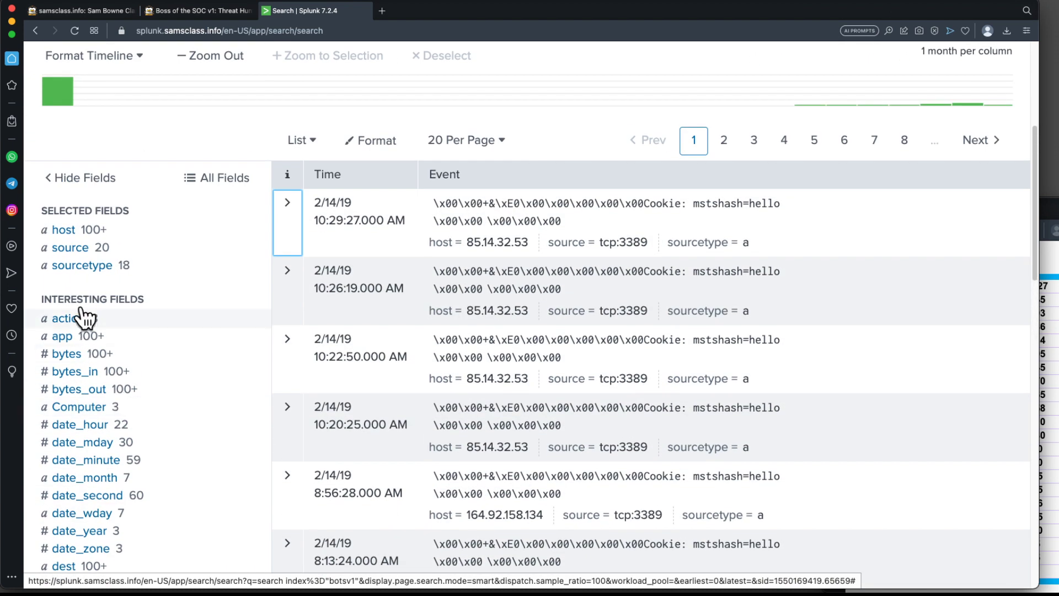
Add a sourcetype filter from the sourcetype field's top values, edit it to stream:http, and run the search.
{"action": "left_click", "coordinate": [79, 270]}
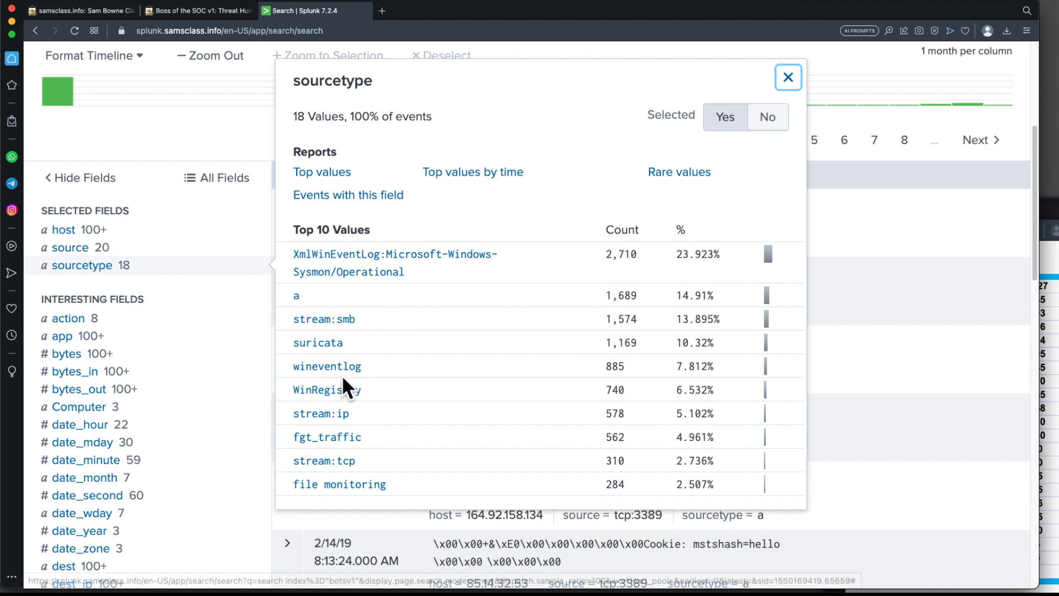
{"action": "left_click", "coordinate": [342, 421]}
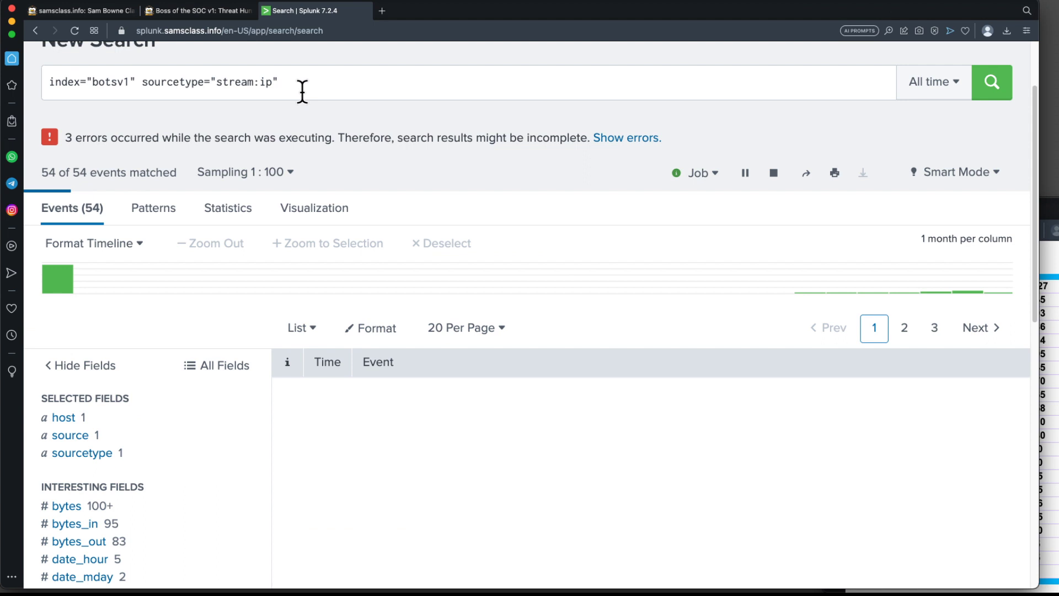
{"action": "double_click", "coordinate": [266, 82]}
{"action": "type", "text": "h"}
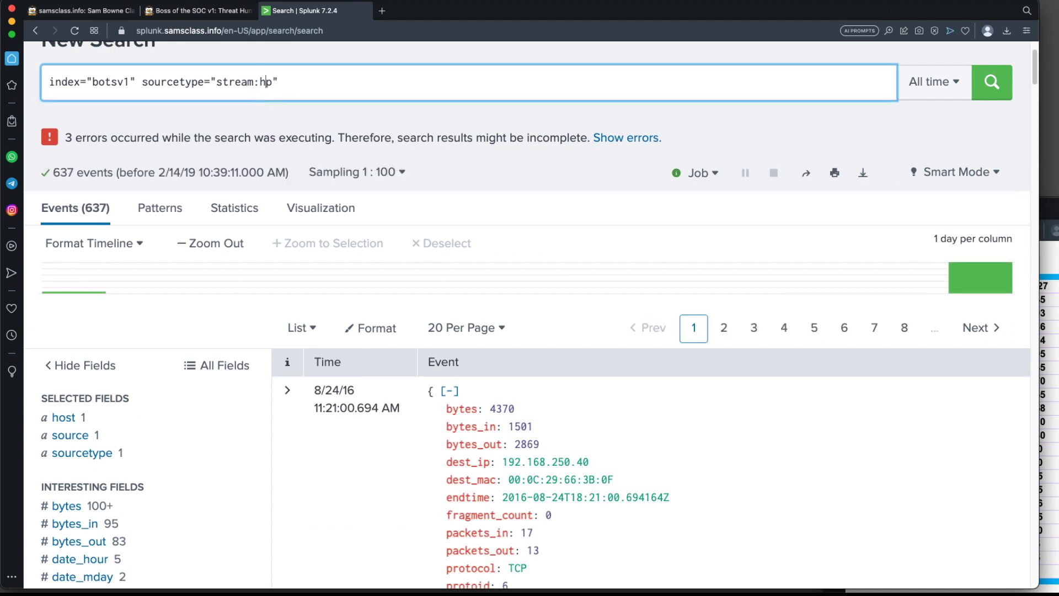
{"action": "type", "text": "tt"}
{"action": "left_click", "coordinate": [993, 88]}
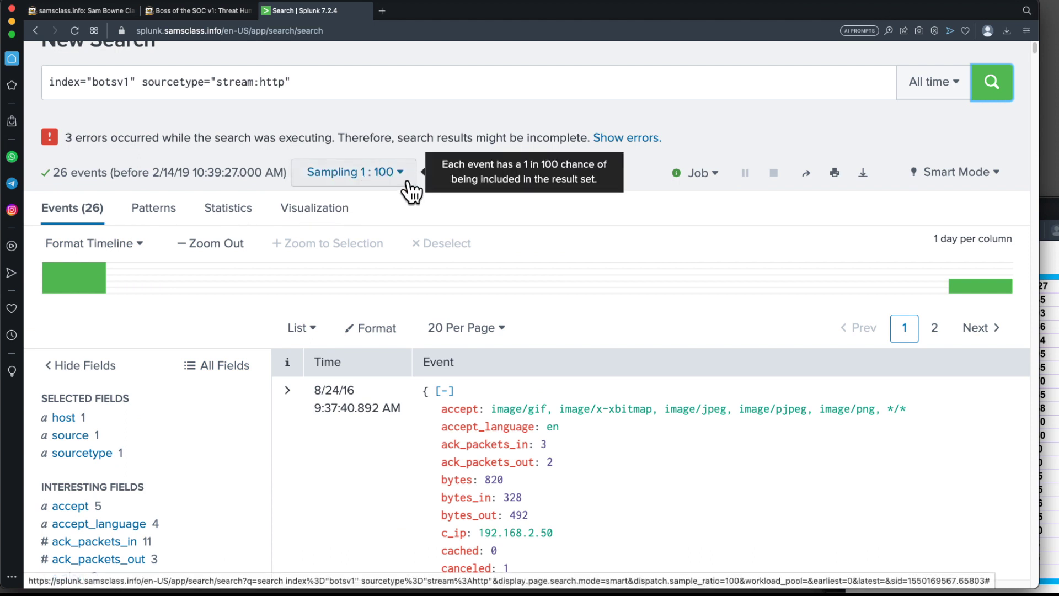
Set event sampling to No Event Sampling for the stream:http search.
{"action": "left_click", "coordinate": [390, 182]}
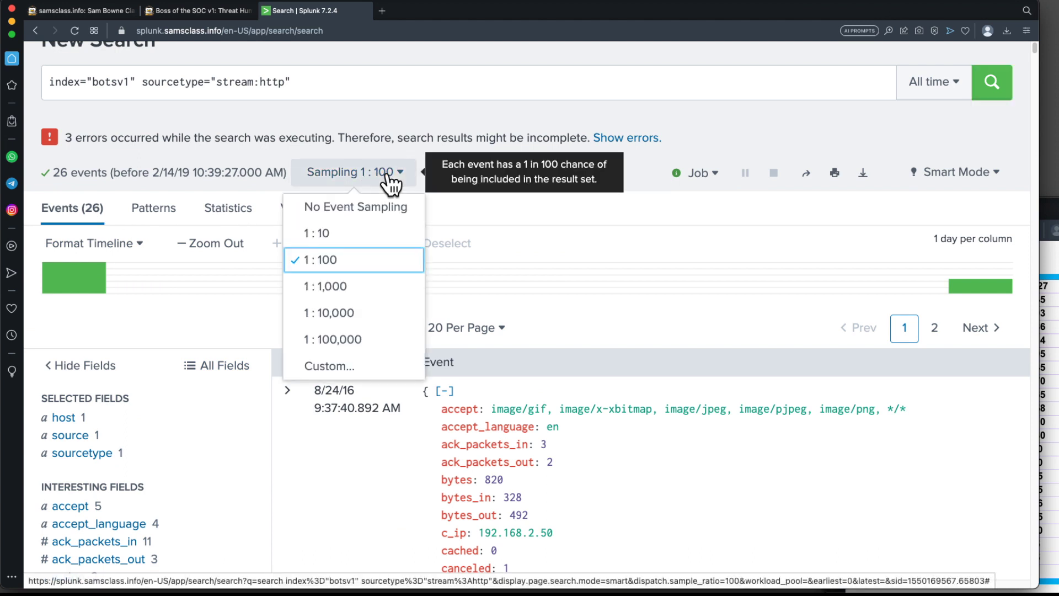
{"action": "left_click", "coordinate": [357, 206]}
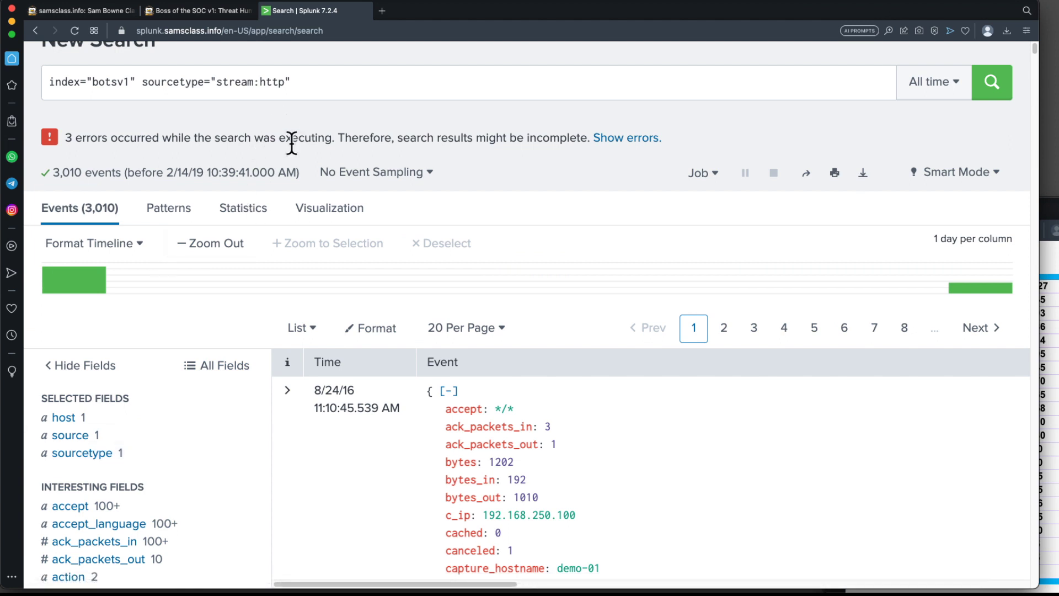
Scroll through the fields of the first stream:http event.
{"action": "scroll", "coordinate": [286, 367], "scroll_direction": "down", "scroll_amount": 5}
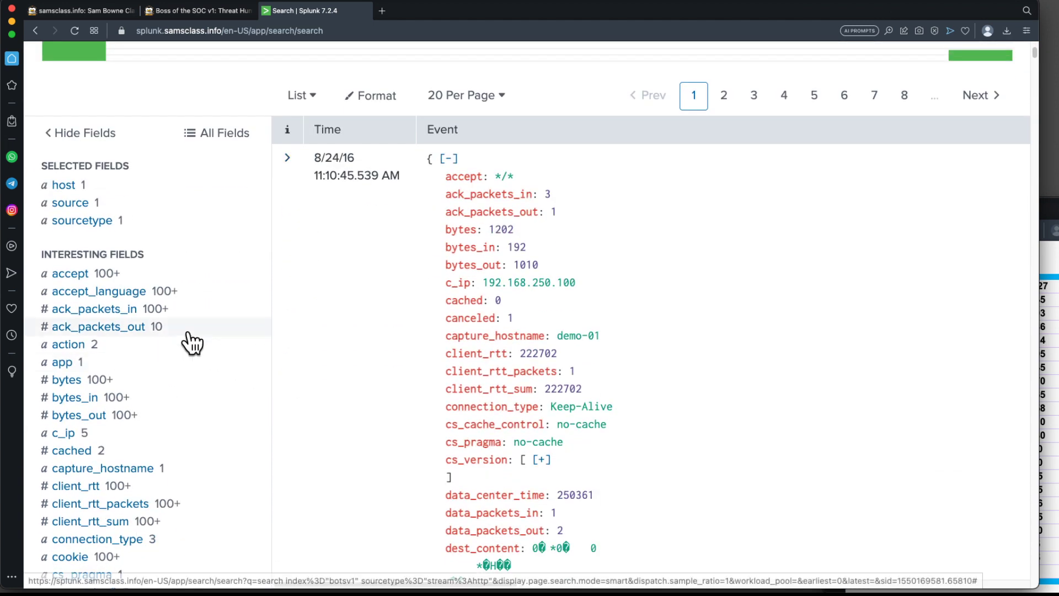
{"action": "scroll", "coordinate": [646, 290], "scroll_direction": "down", "scroll_amount": 3}
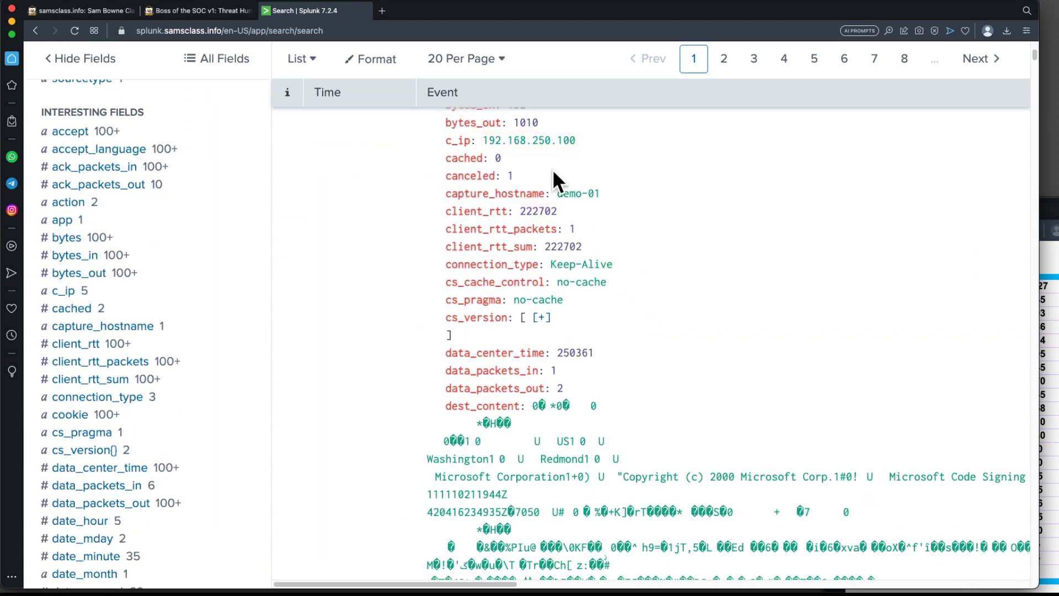
{"action": "scroll", "coordinate": [598, 414], "scroll_direction": "down", "scroll_amount": 3}
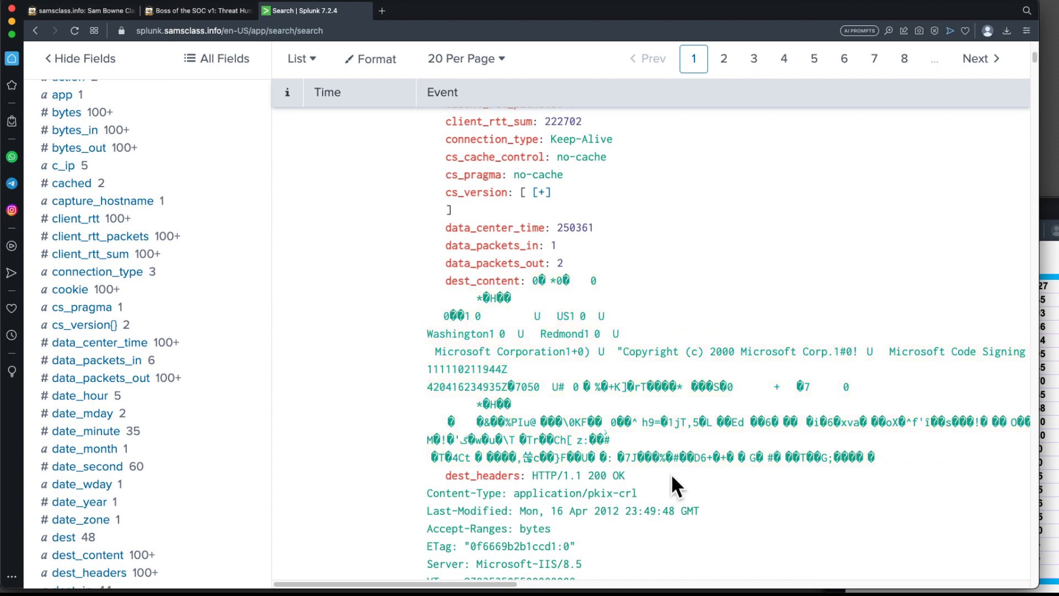
{"action": "scroll", "coordinate": [653, 403], "scroll_direction": "down", "scroll_amount": 7}
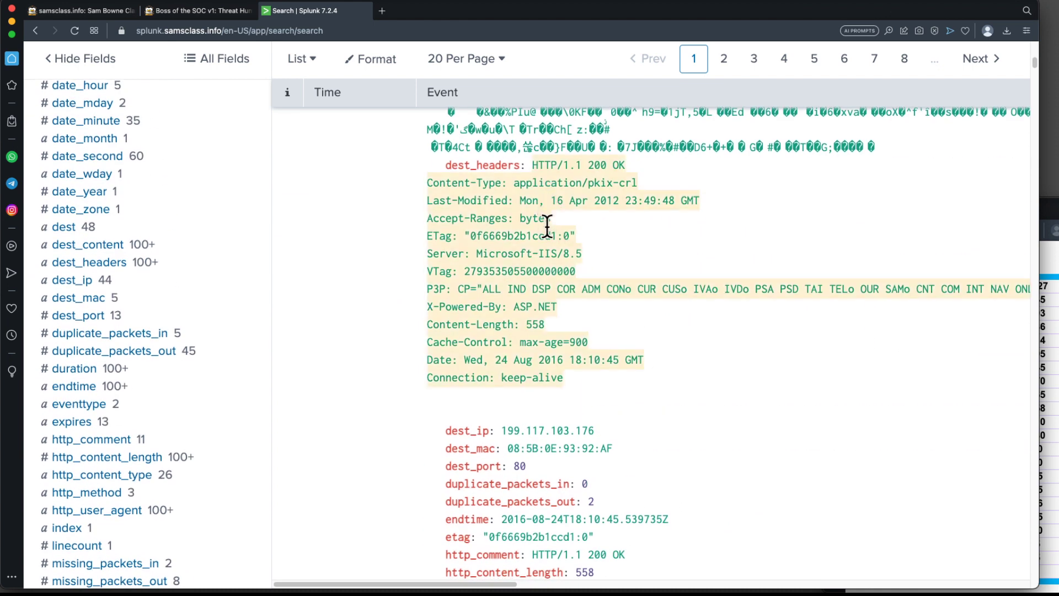
{"action": "scroll", "coordinate": [552, 362], "scroll_direction": "down", "scroll_amount": 4}
{"action": "scroll", "coordinate": [557, 364], "scroll_direction": "down", "scroll_amount": 13}
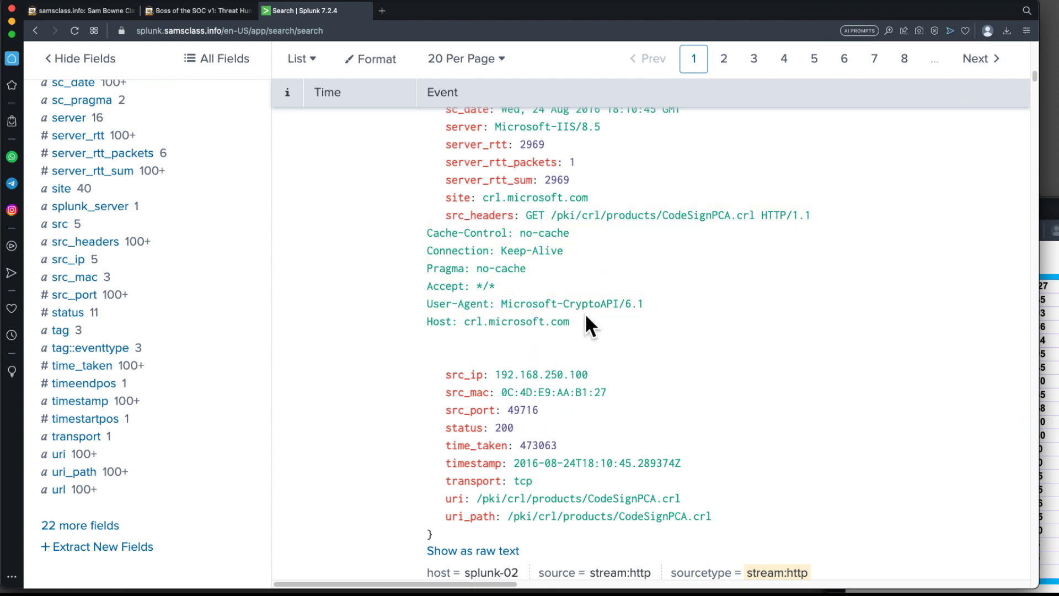
{"action": "scroll", "coordinate": [586, 317], "scroll_direction": "up", "scroll_amount": 20}
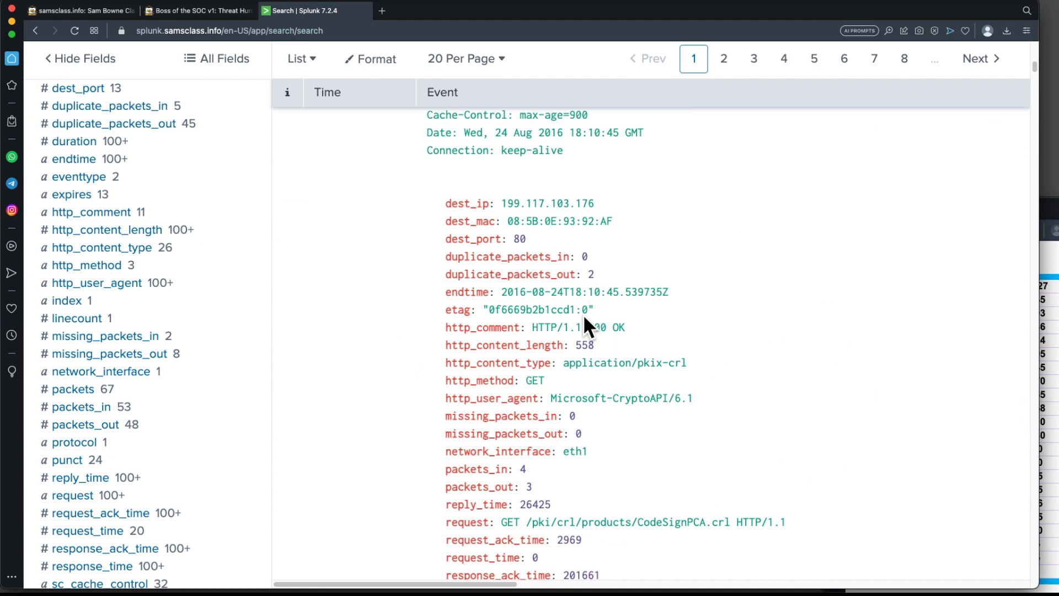
{"action": "scroll", "coordinate": [582, 307], "scroll_direction": "up", "scroll_amount": 5}
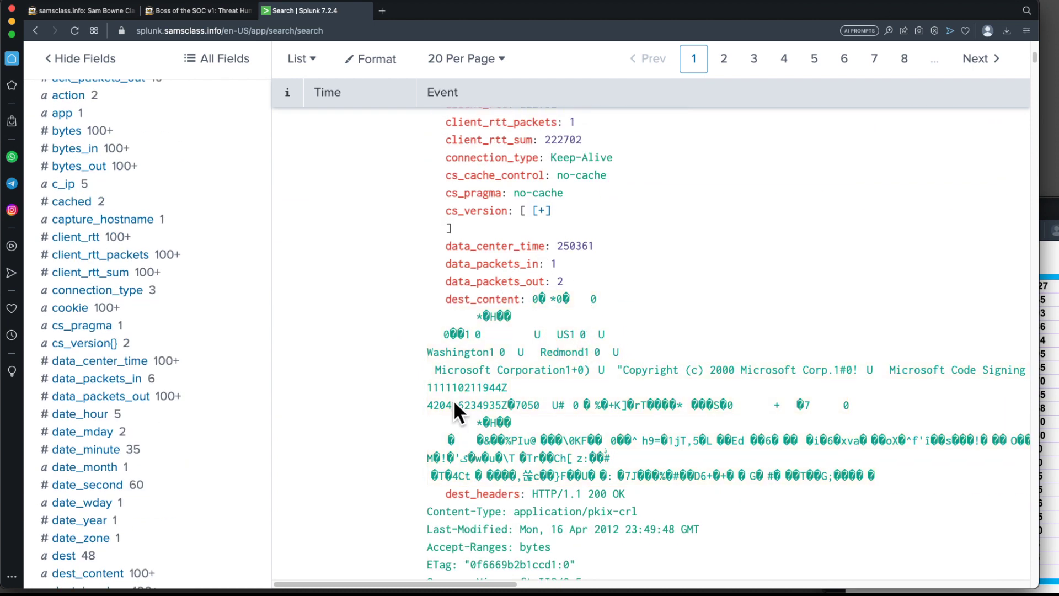
Read the project page's instructions on viewing sourcetypes and HTTP events, comparing them with the Splunk results.
{"action": "left_click", "coordinate": [194, 12]}
{"action": "scroll", "coordinate": [575, 319], "scroll_direction": "down", "scroll_amount": 10}
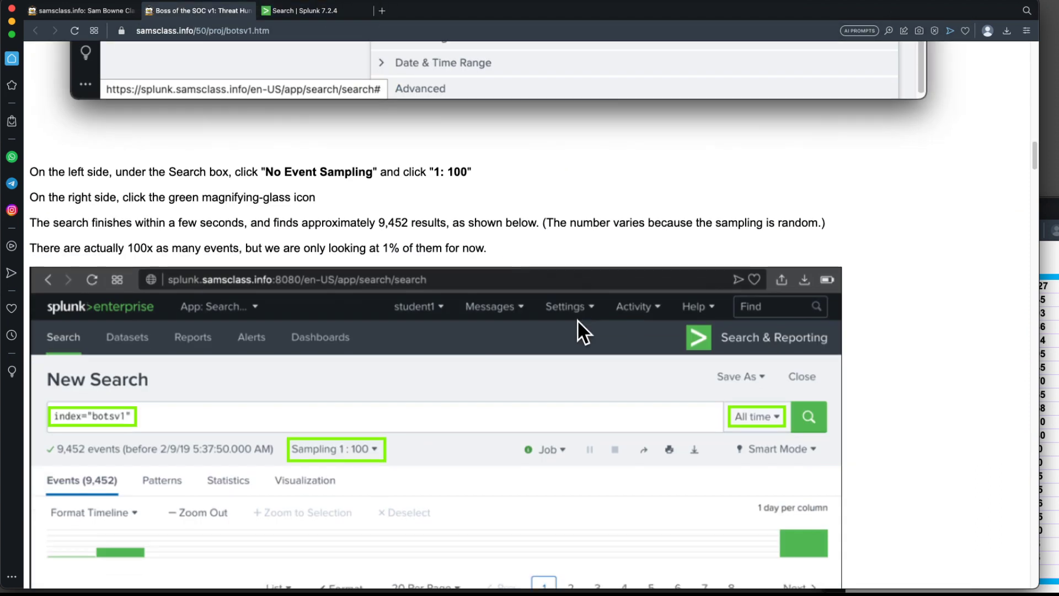
{"action": "scroll", "coordinate": [577, 320], "scroll_direction": "down", "scroll_amount": 15}
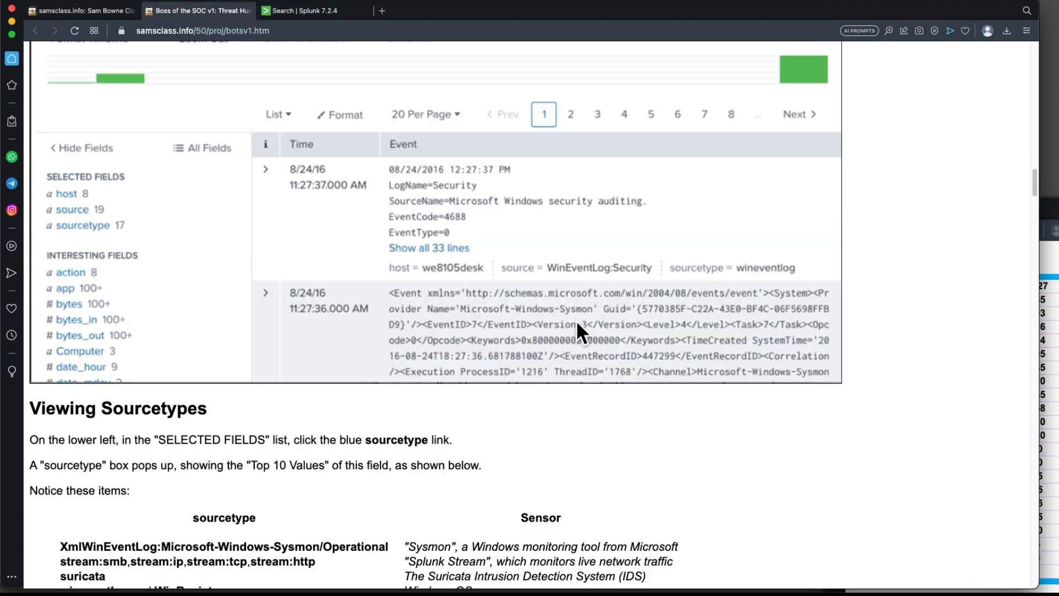
{"action": "scroll", "coordinate": [576, 320], "scroll_direction": "down", "scroll_amount": 12}
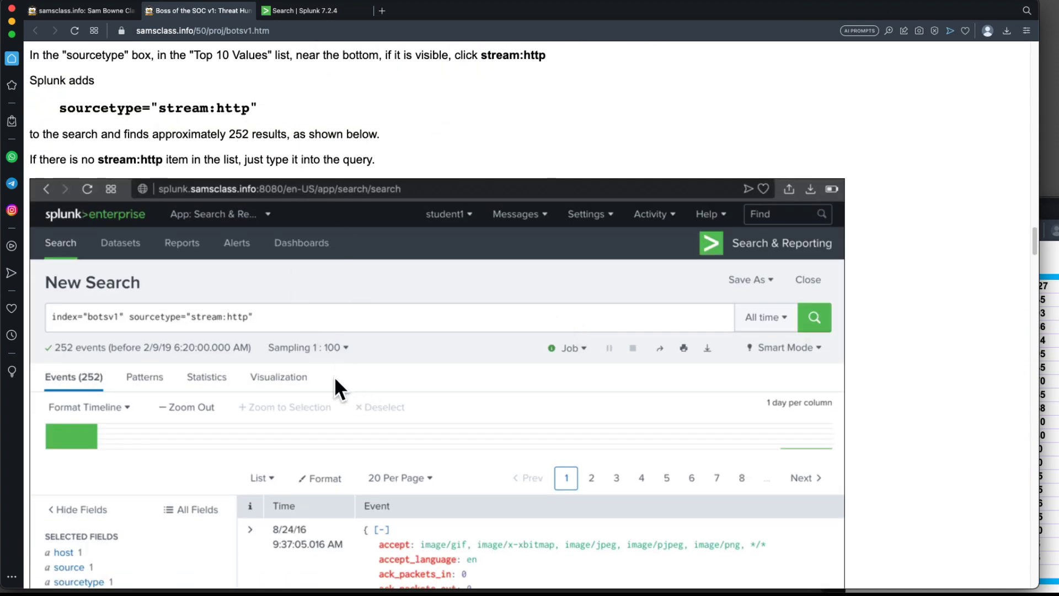
{"action": "left_click", "coordinate": [316, 11]}
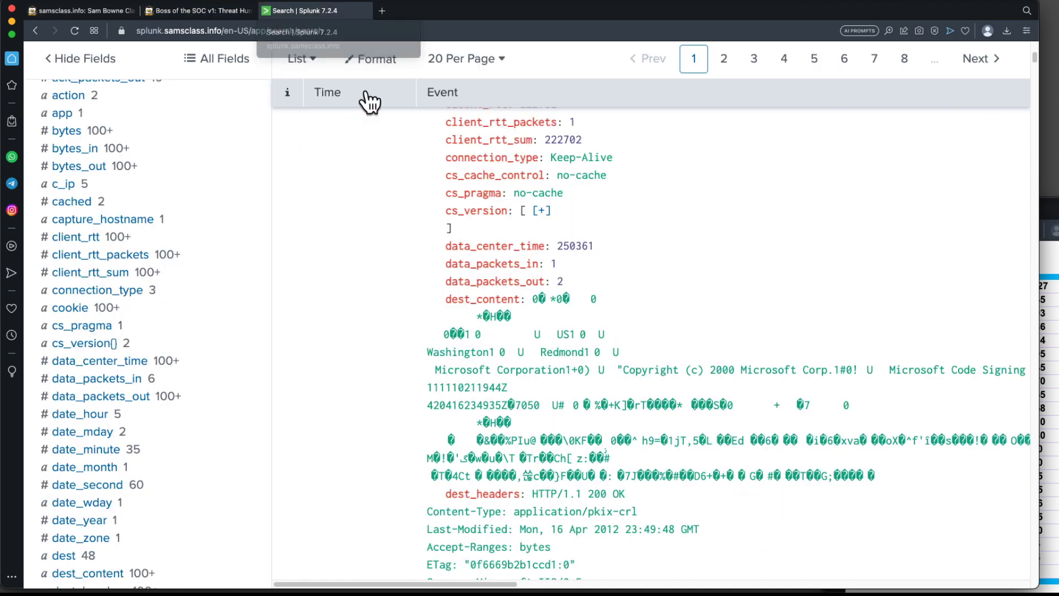
{"action": "scroll", "coordinate": [460, 231], "scroll_direction": "up", "scroll_amount": 8}
{"action": "scroll", "coordinate": [459, 231], "scroll_direction": "up", "scroll_amount": 3}
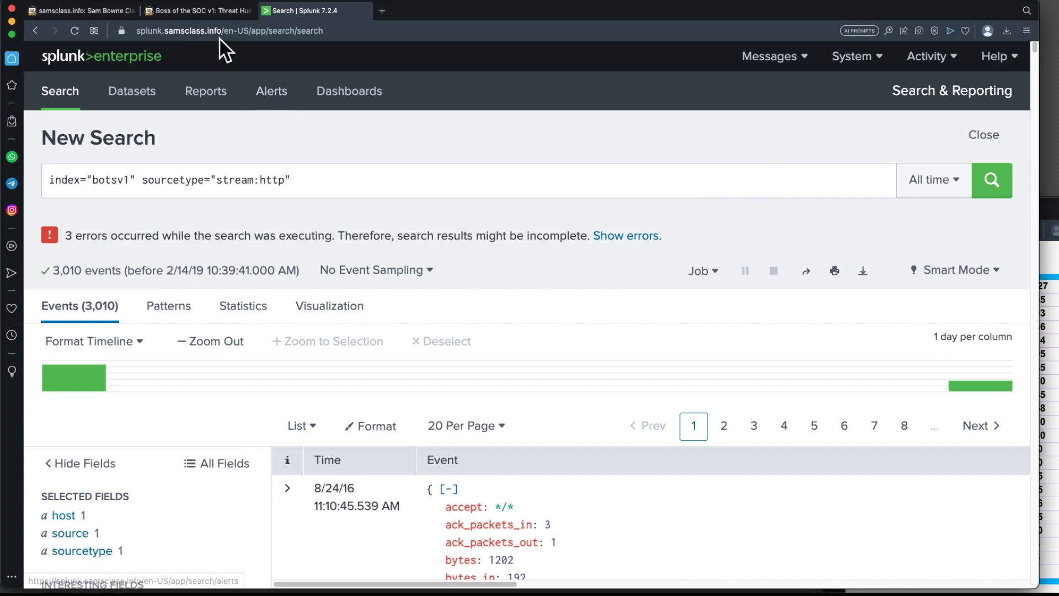
{"action": "left_click", "coordinate": [206, 11]}
{"action": "scroll", "coordinate": [519, 319], "scroll_direction": "down", "scroll_amount": 12}
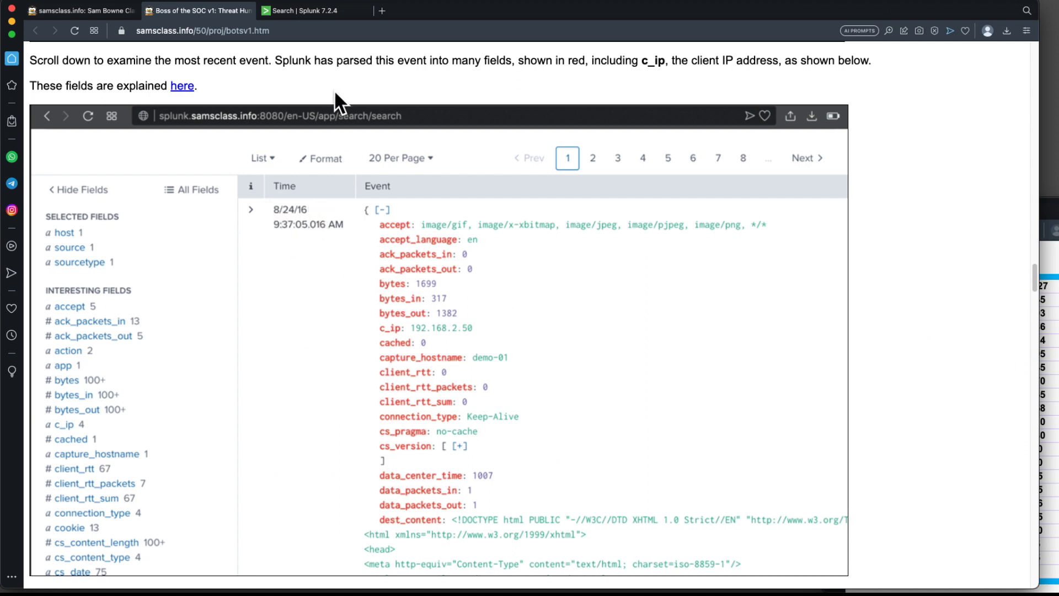
{"action": "scroll", "coordinate": [362, 211], "scroll_direction": "up", "scroll_amount": 10}
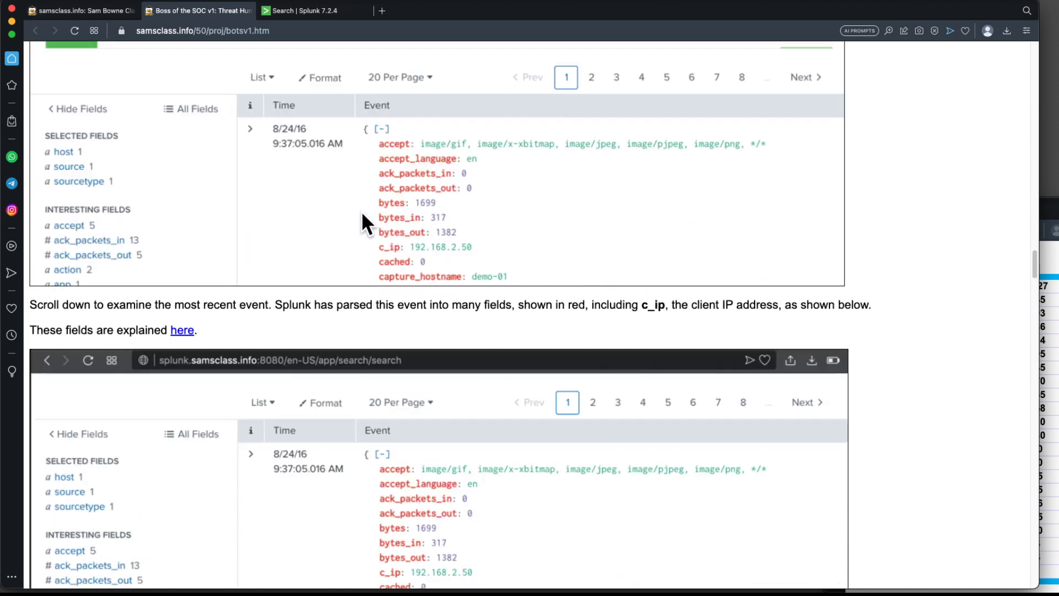
{"action": "left_click", "coordinate": [315, 17]}
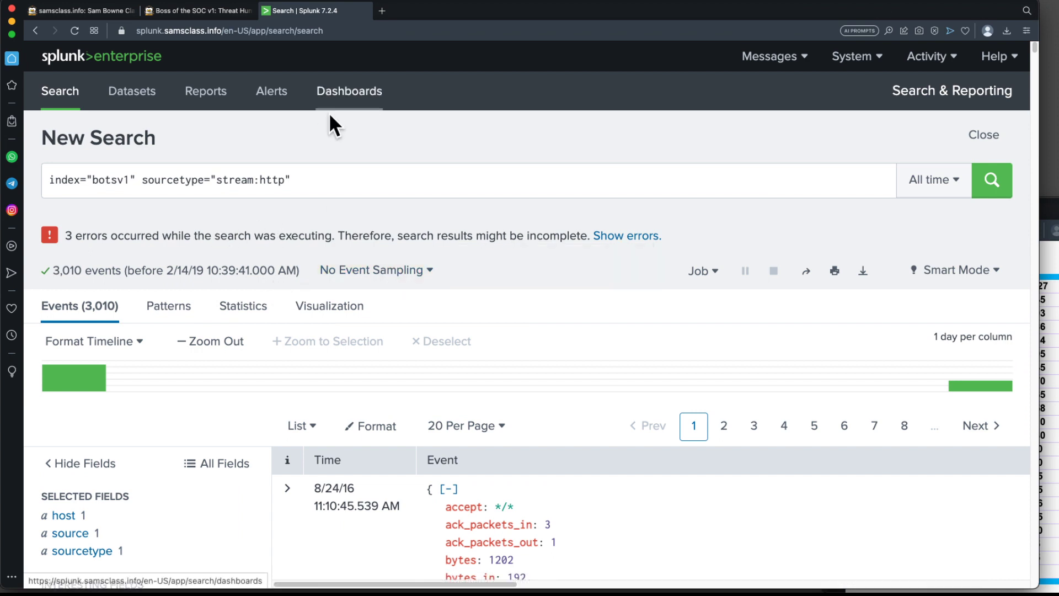
{"action": "left_click", "coordinate": [206, 11]}
{"action": "scroll", "coordinate": [527, 313], "scroll_direction": "down", "scroll_amount": 5}
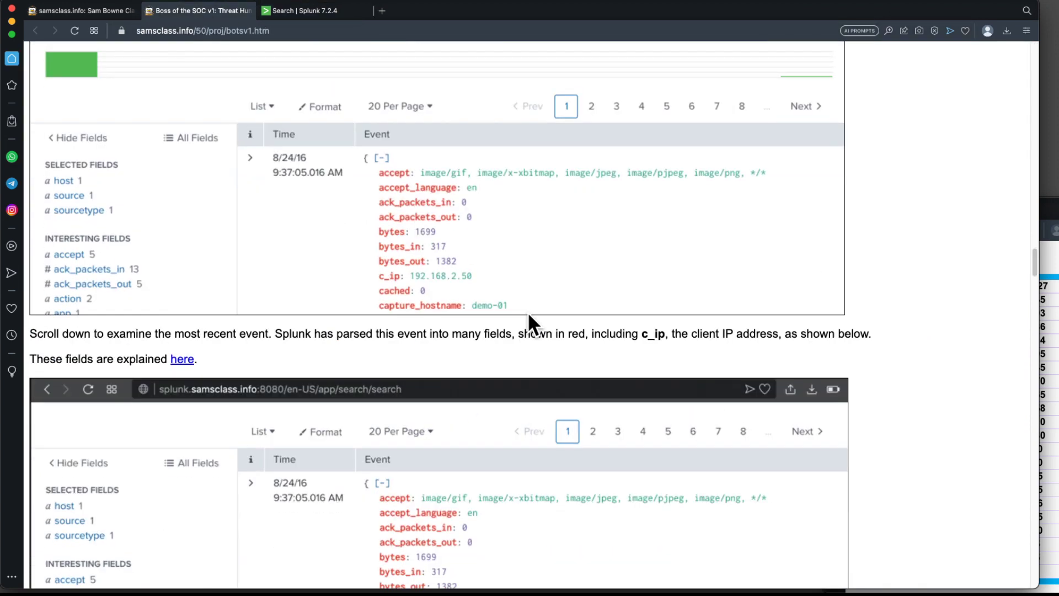
{"action": "scroll", "coordinate": [527, 312], "scroll_direction": "down", "scroll_amount": 5}
{"action": "scroll", "coordinate": [528, 314], "scroll_direction": "down", "scroll_amount": 11}
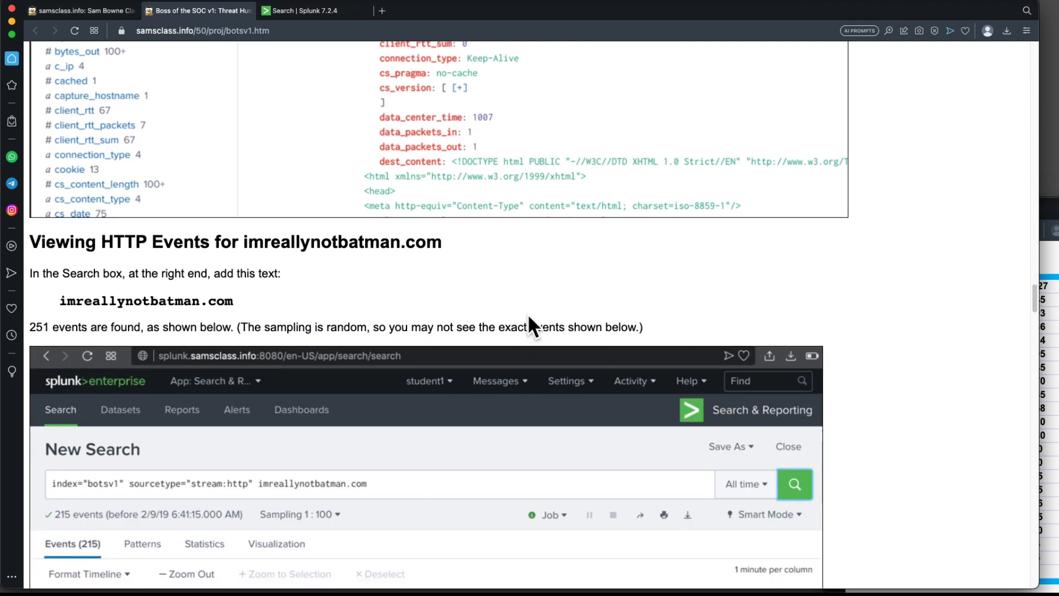
{"action": "scroll", "coordinate": [528, 312], "scroll_direction": "up", "scroll_amount": 1}
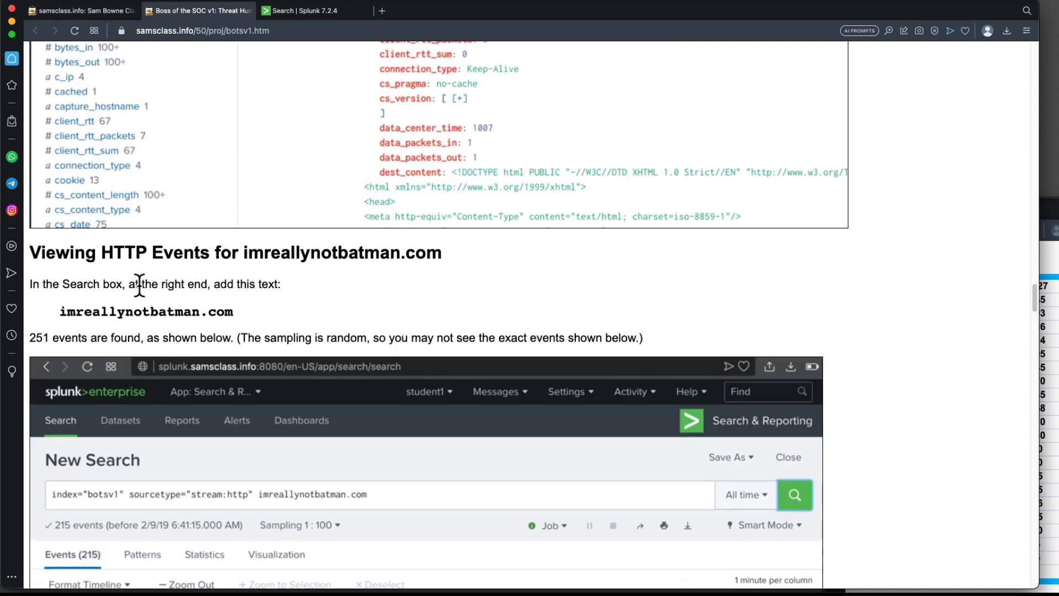
{"action": "scroll", "coordinate": [138, 281], "scroll_direction": "up", "scroll_amount": 6}
{"action": "scroll", "coordinate": [286, 360], "scroll_direction": "down", "scroll_amount": 3}
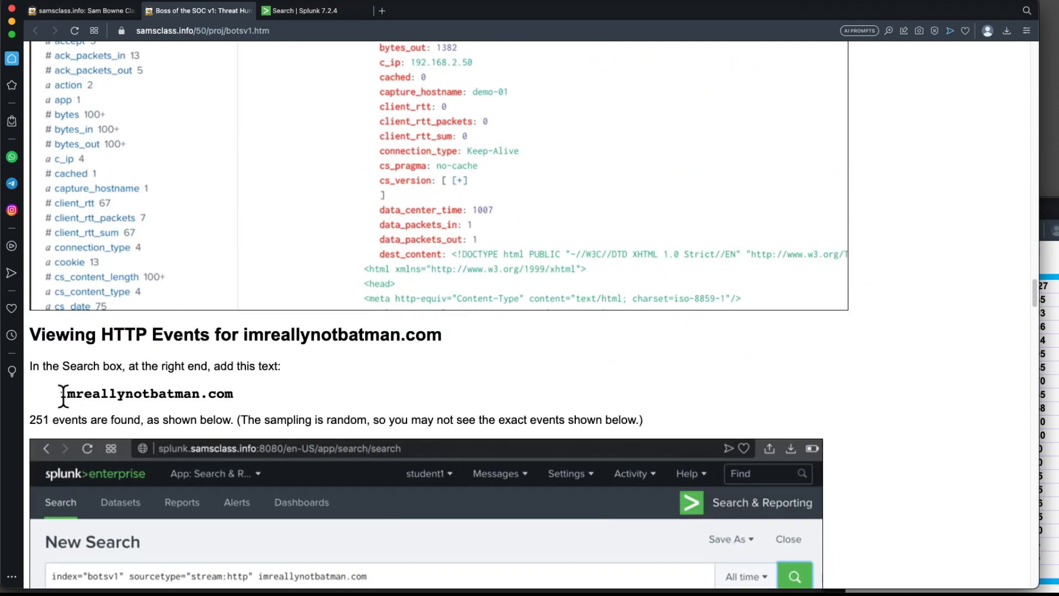
Copy the text imreallynotbatman.com from the project page and return to the Splunk search.
{"action": "left_click_drag", "start_coordinate": [59, 392], "coordinate": [233, 392]}
{"action": "key", "text": "super+c"}
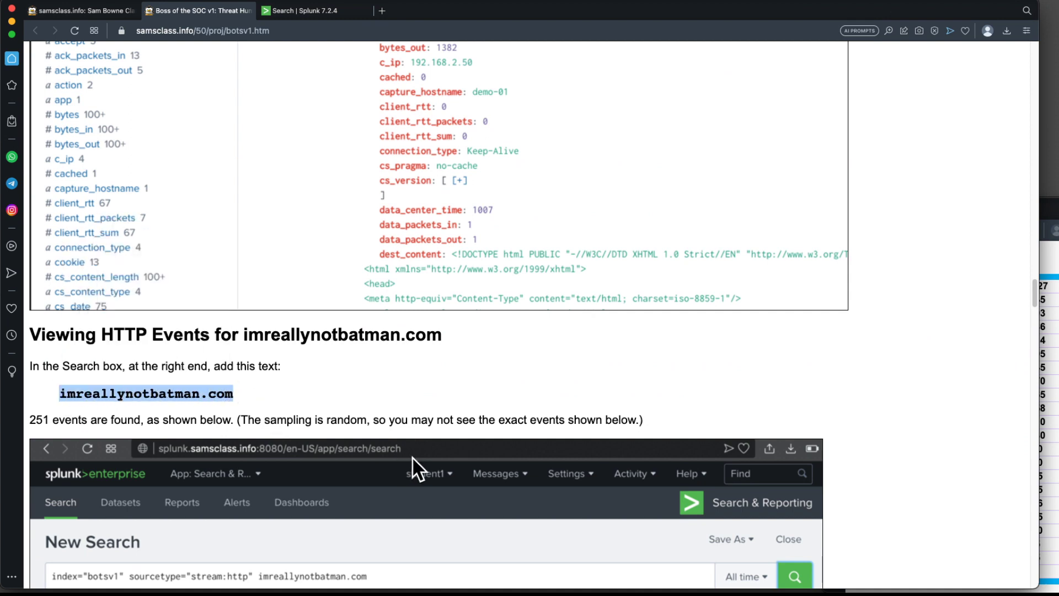
{"action": "left_click", "coordinate": [312, 10]}
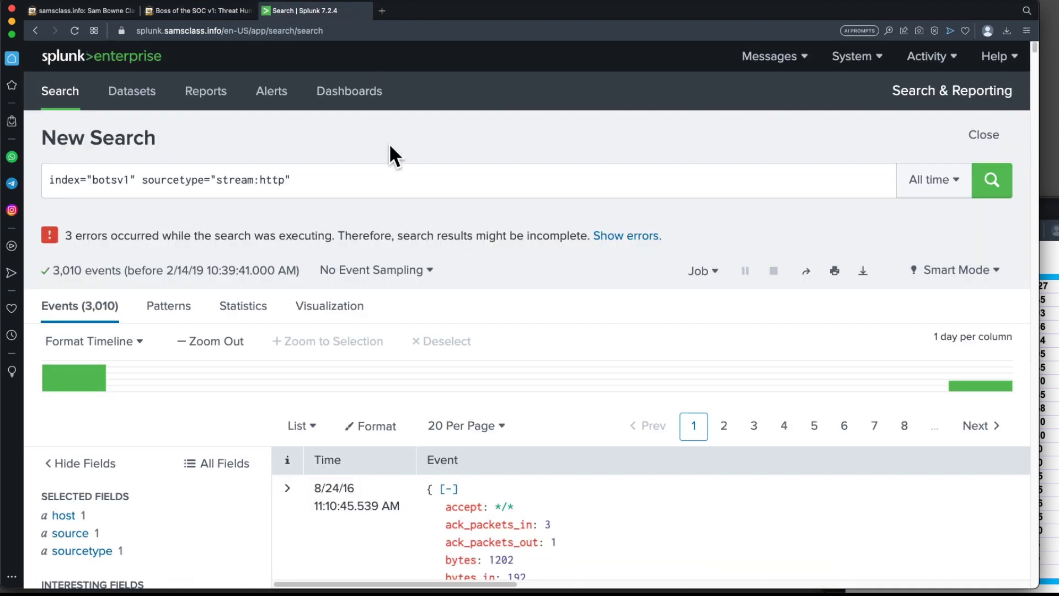
Append imreallynotbatman.com to the stream:http search and run it over all time.
{"action": "left_click", "coordinate": [381, 186]}
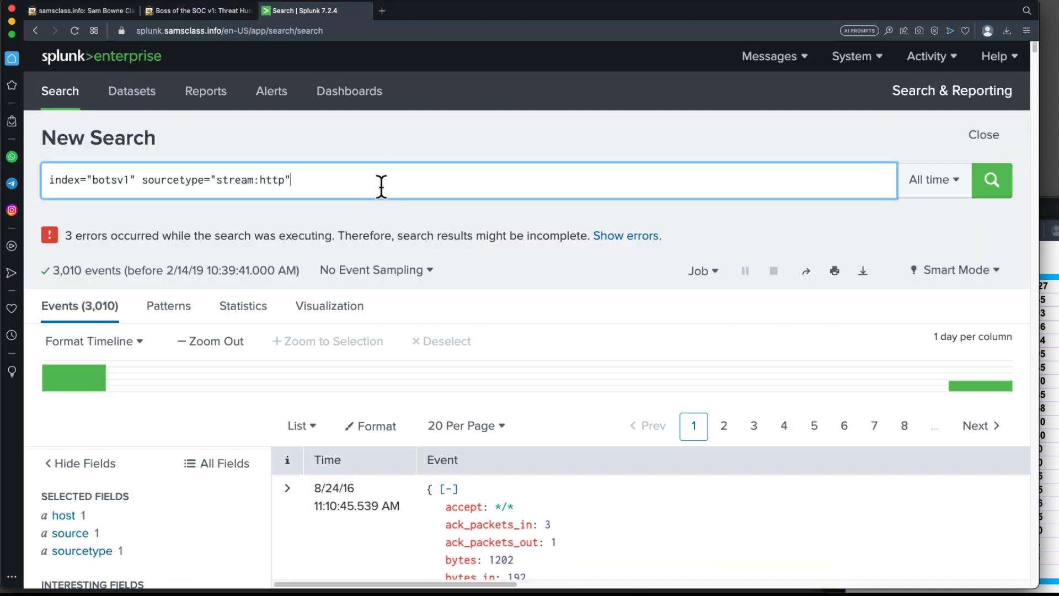
{"action": "key", "text": "super+v"}
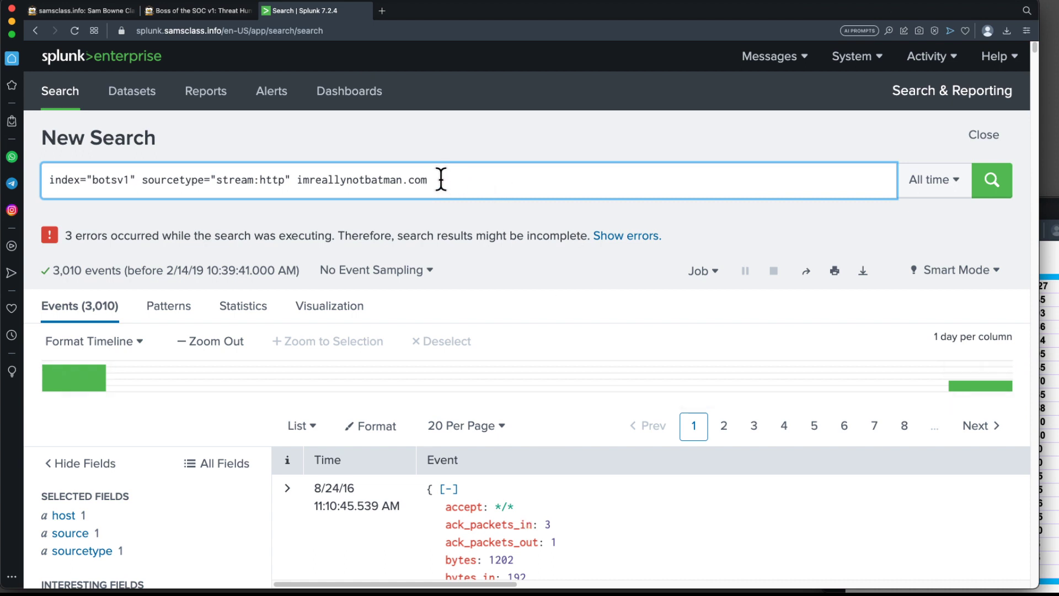
{"action": "left_click", "coordinate": [999, 187]}
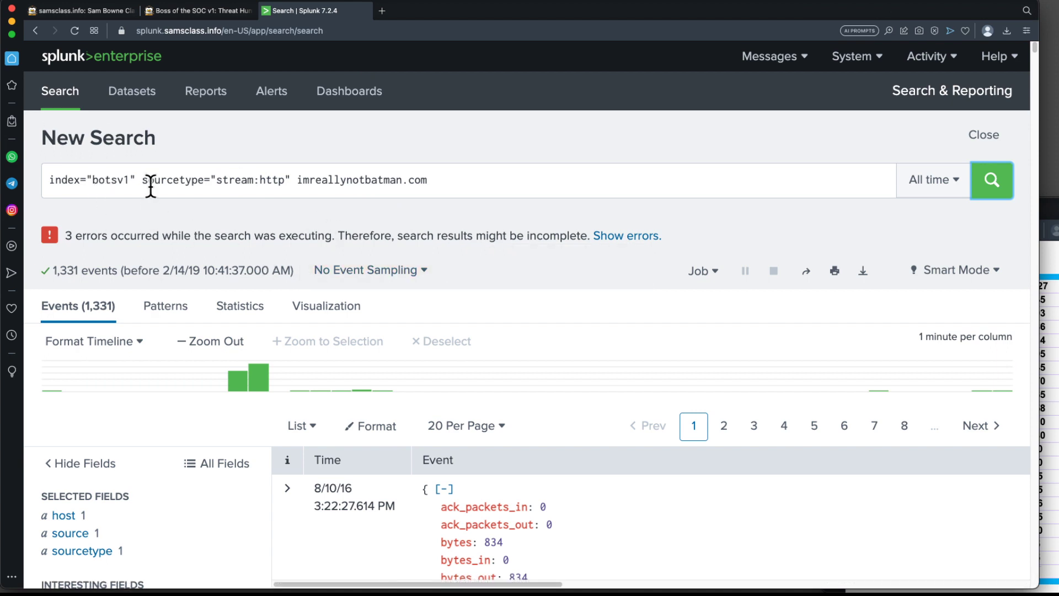
Compare the search results with the project page's instructions on viewing HTTP events for imreallynotbatman.com.
{"action": "left_click_drag", "start_coordinate": [142, 181], "coordinate": [289, 182]}
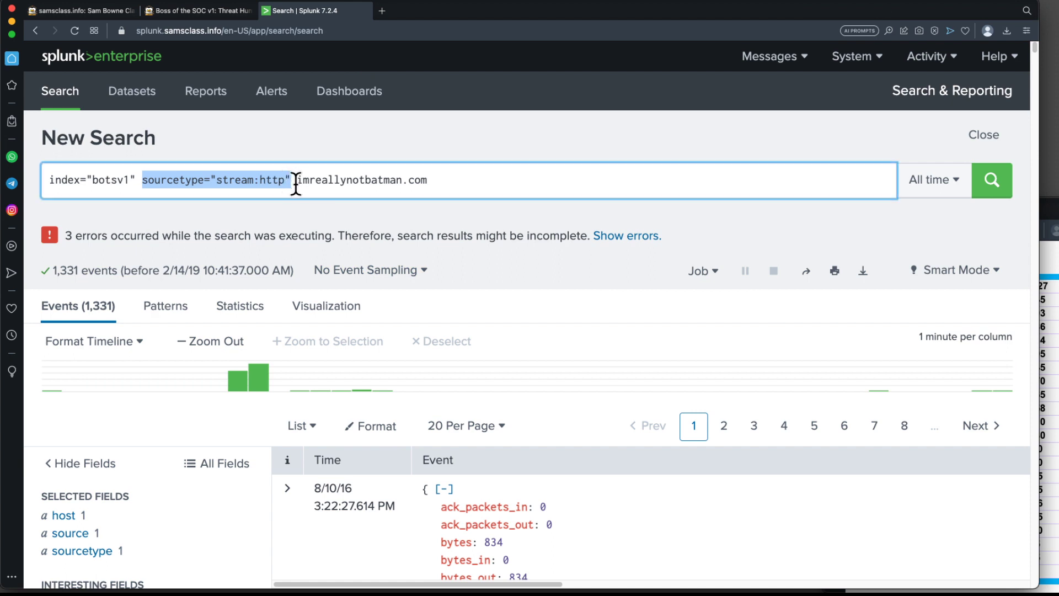
{"action": "left_click", "coordinate": [296, 184]}
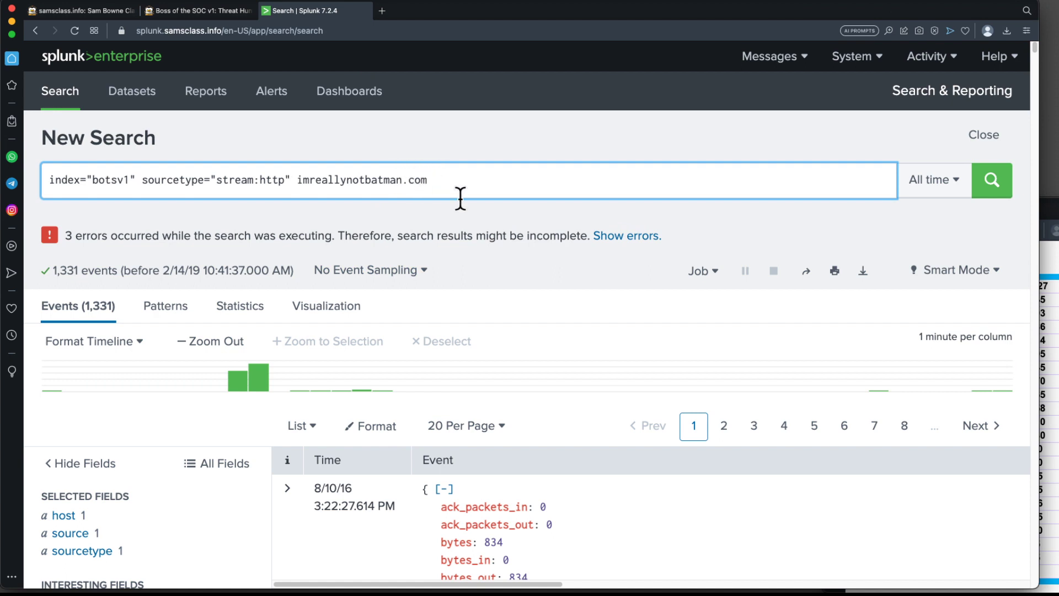
{"action": "scroll", "coordinate": [513, 273], "scroll_direction": "down", "scroll_amount": 6}
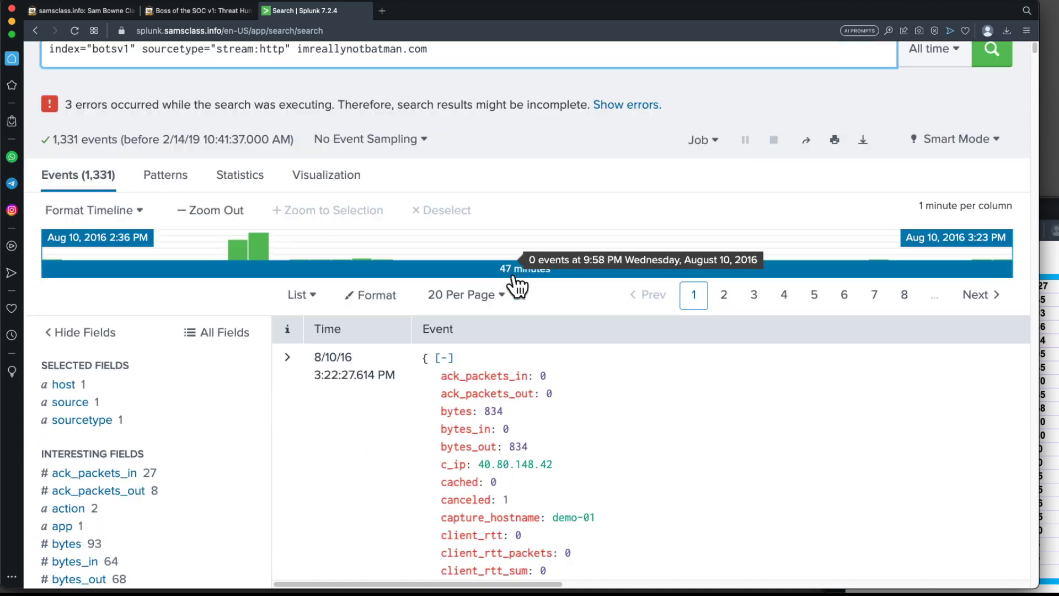
{"action": "left_click", "coordinate": [206, 12]}
{"action": "scroll", "coordinate": [466, 387], "scroll_direction": "down", "scroll_amount": 4}
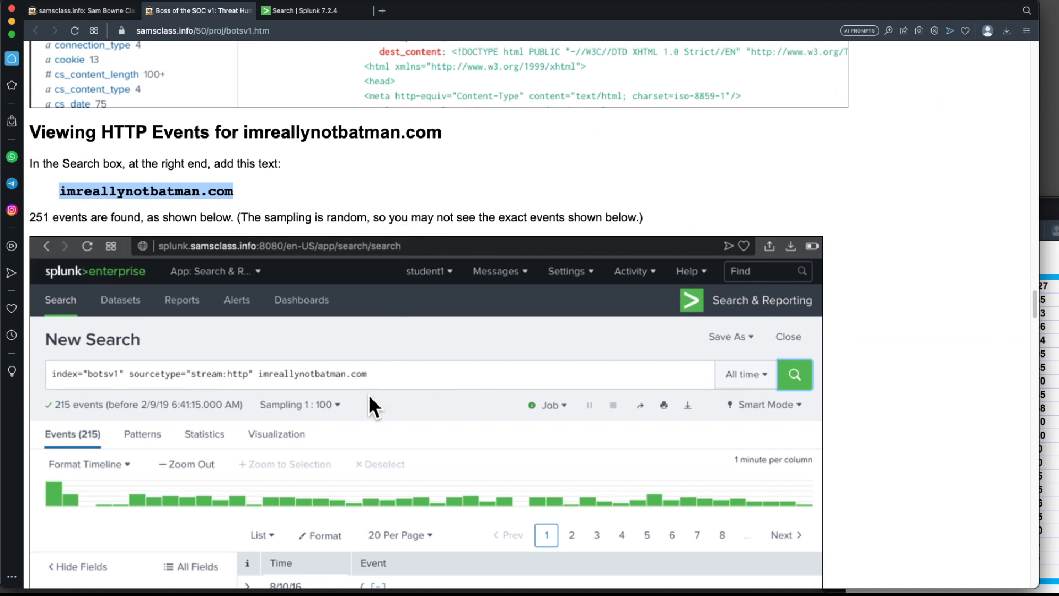
{"action": "scroll", "coordinate": [347, 403], "scroll_direction": "down", "scroll_amount": 9}
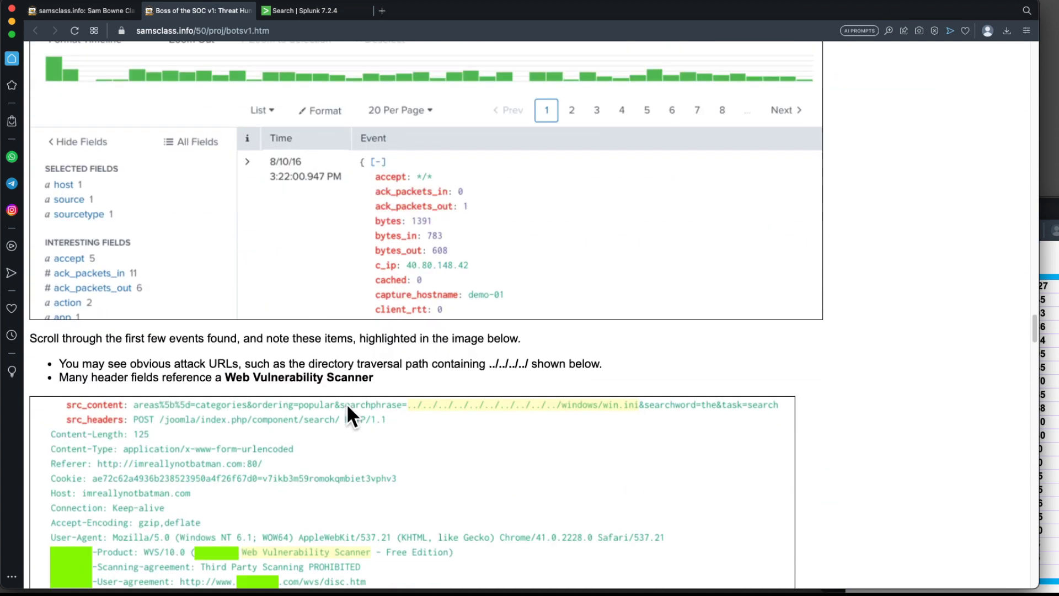
{"action": "left_click", "coordinate": [308, 9]}
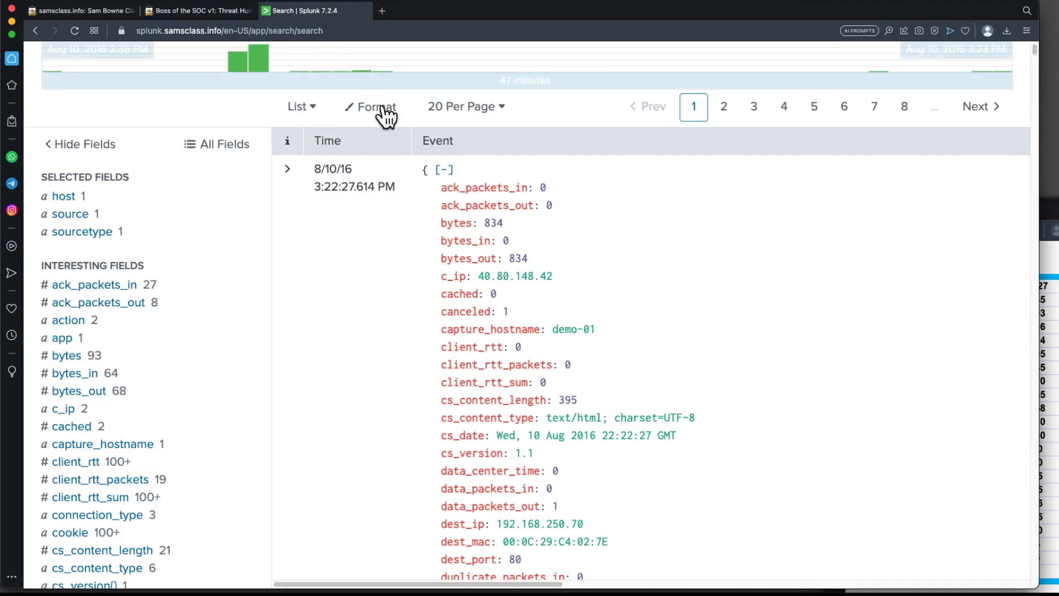
Scroll through the first few imreallynotbatman.com events, examining their source content, headers and cookies.
{"action": "scroll", "coordinate": [480, 187], "scroll_direction": "up", "scroll_amount": 5}
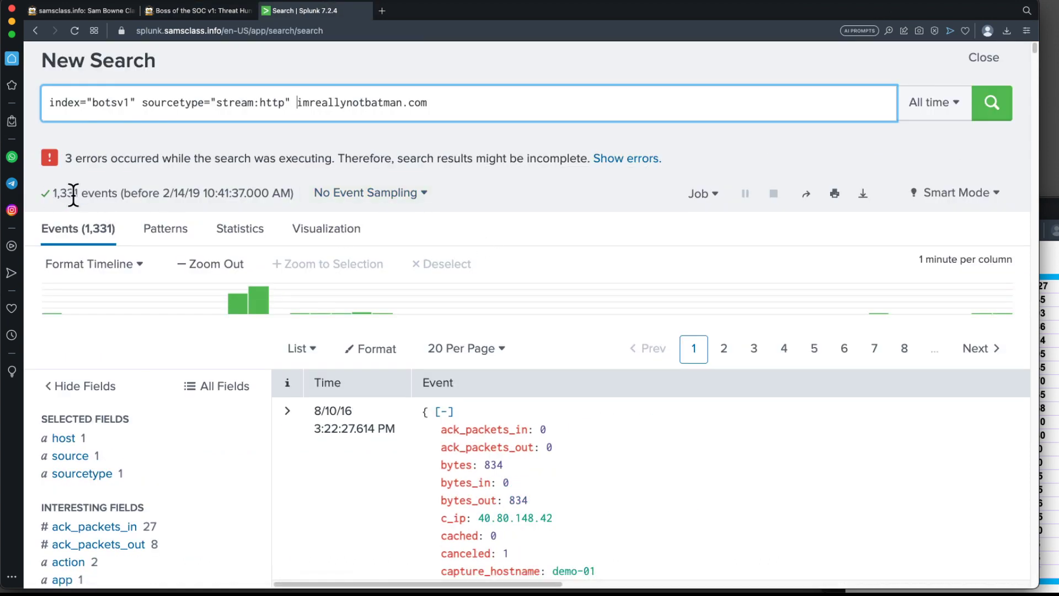
{"action": "scroll", "coordinate": [305, 385], "scroll_direction": "down", "scroll_amount": 10}
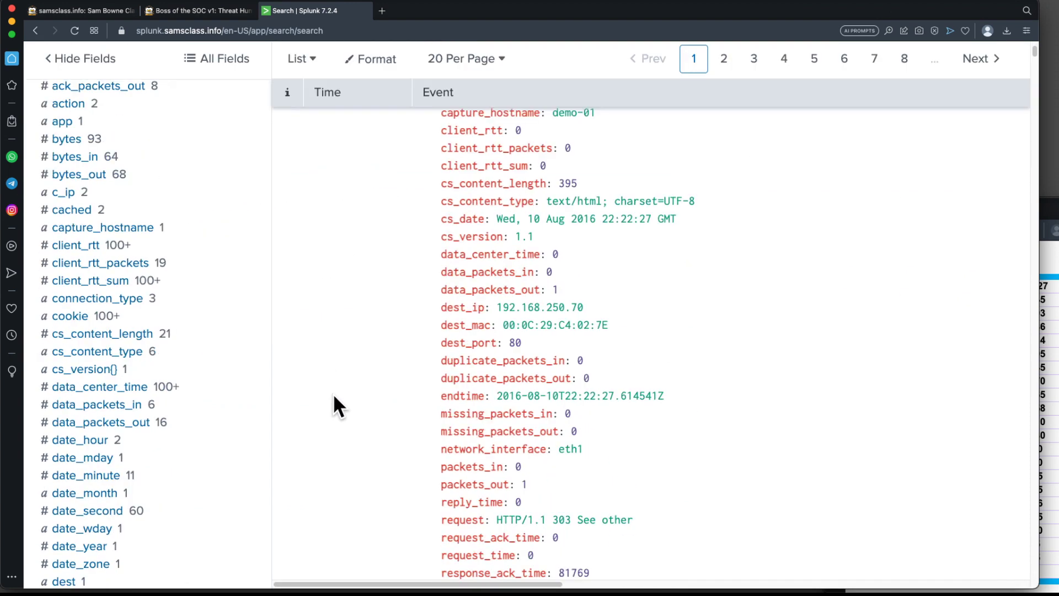
{"action": "scroll", "coordinate": [566, 375], "scroll_direction": "down", "scroll_amount": 7}
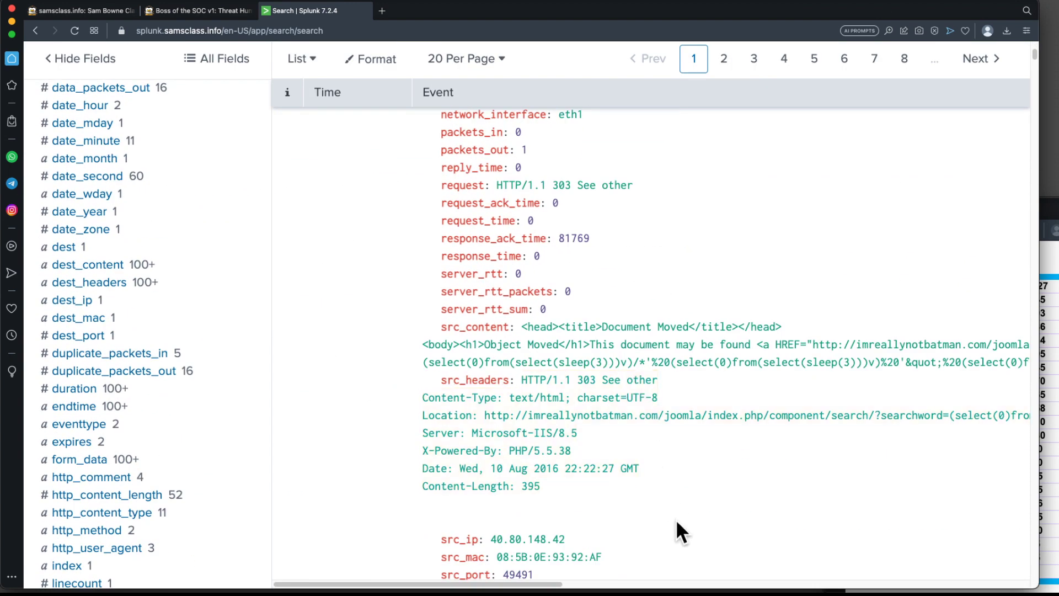
{"action": "scroll", "coordinate": [718, 441], "scroll_direction": "down", "scroll_amount": 2}
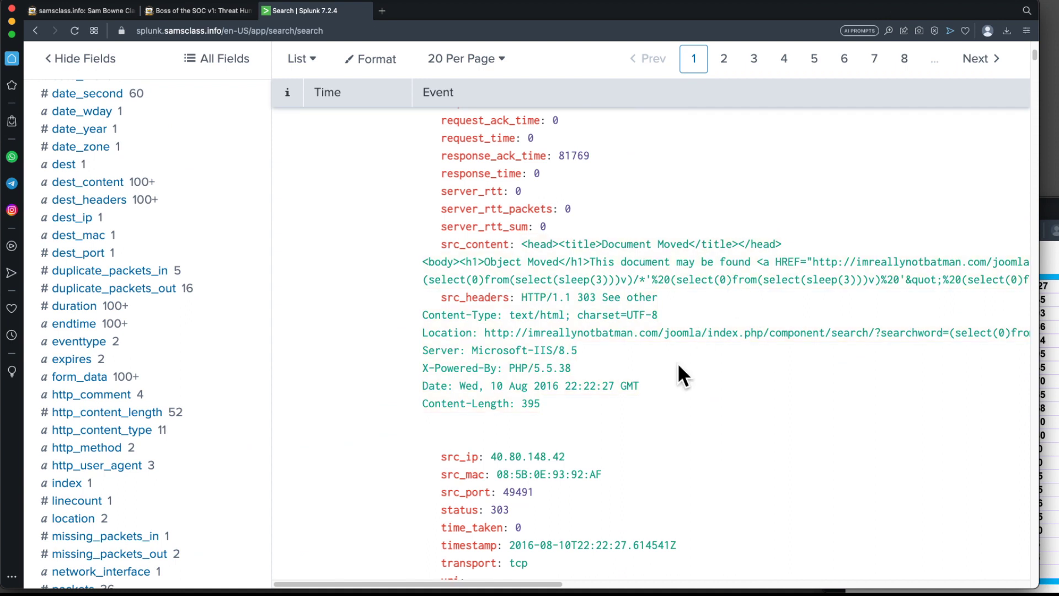
{"action": "scroll", "coordinate": [674, 389], "scroll_direction": "down", "scroll_amount": 7}
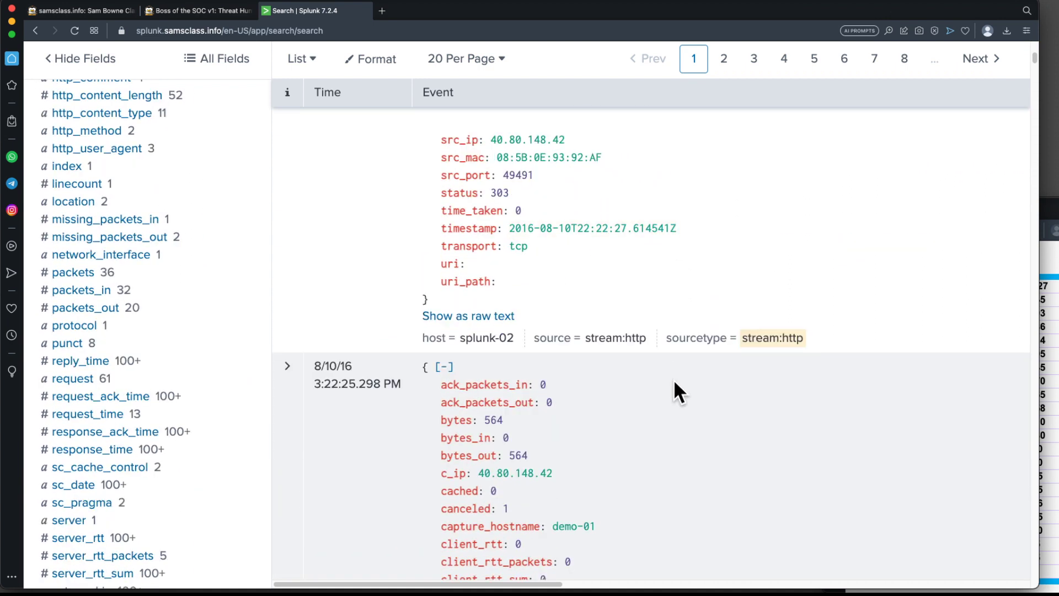
{"action": "scroll", "coordinate": [673, 380], "scroll_direction": "down", "scroll_amount": 20}
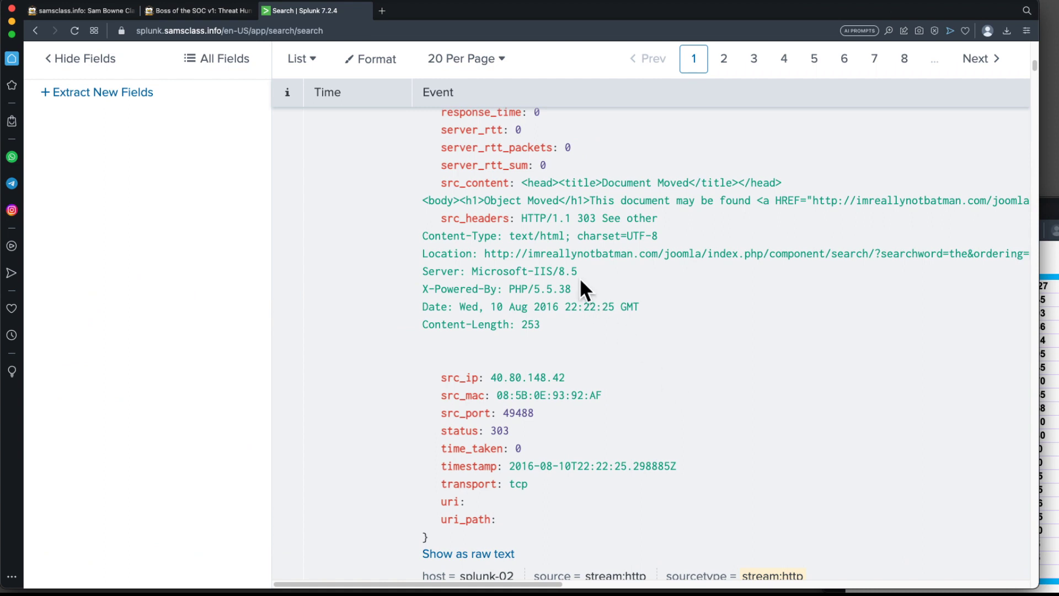
{"action": "scroll", "coordinate": [583, 341], "scroll_direction": "down", "scroll_amount": 4}
{"action": "scroll", "coordinate": [584, 343], "scroll_direction": "up", "scroll_amount": 5}
{"action": "scroll", "coordinate": [582, 345], "scroll_direction": "down", "scroll_amount": 20}
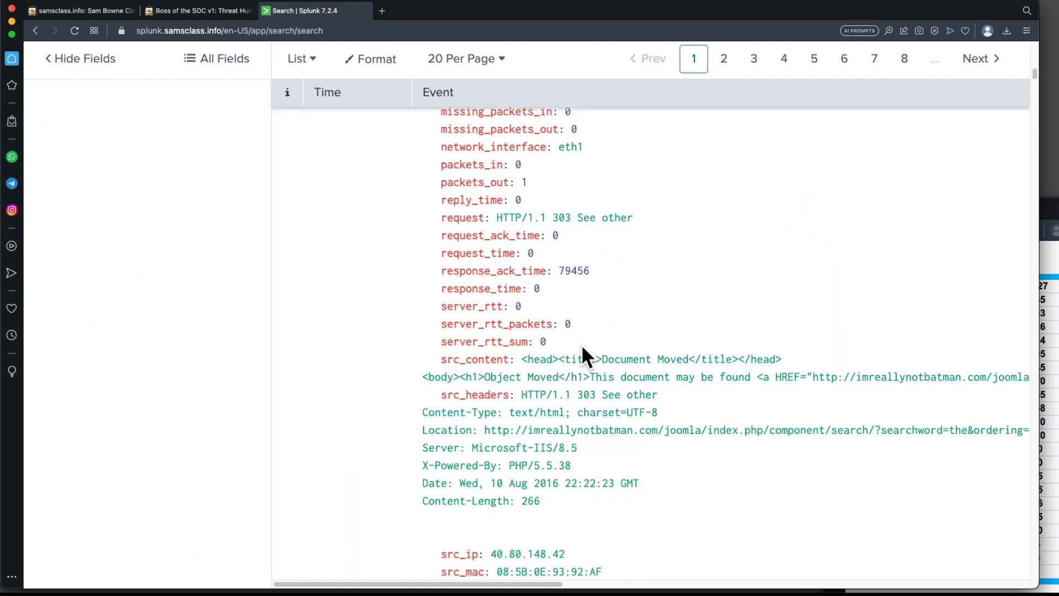
{"action": "scroll", "coordinate": [582, 345], "scroll_direction": "down", "scroll_amount": 5}
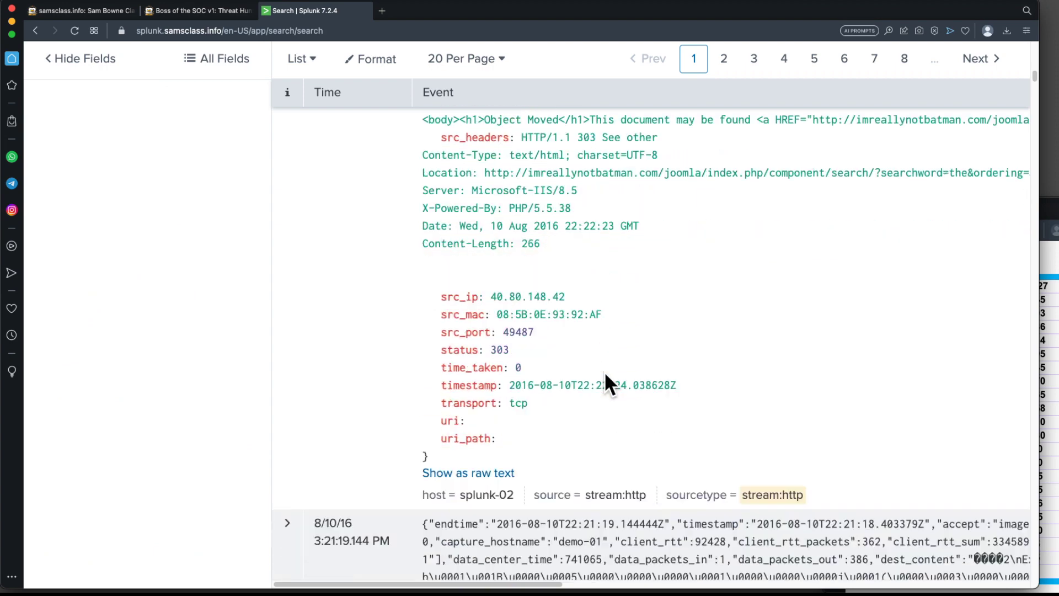
{"action": "scroll", "coordinate": [606, 376], "scroll_direction": "down", "scroll_amount": 15}
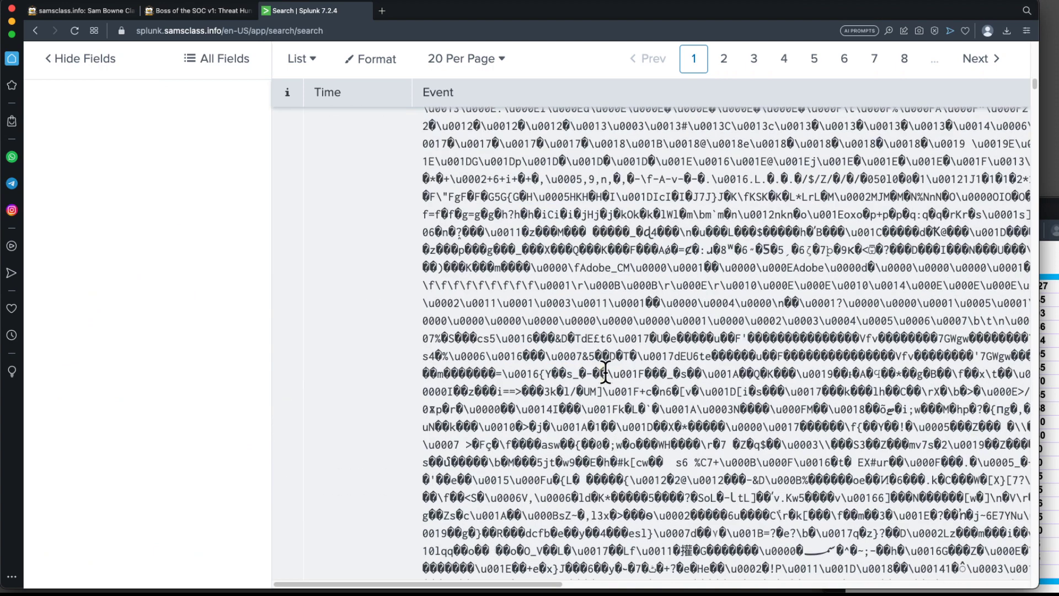
{"action": "scroll", "coordinate": [606, 373], "scroll_direction": "down", "scroll_amount": 15}
{"action": "scroll", "coordinate": [605, 373], "scroll_direction": "down", "scroll_amount": 15}
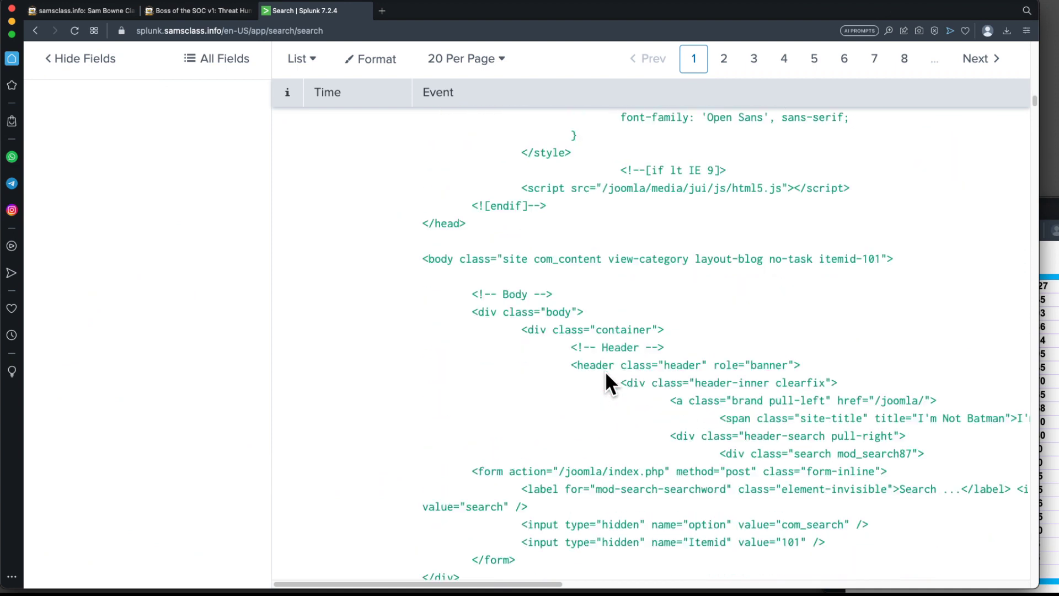
{"action": "scroll", "coordinate": [605, 371], "scroll_direction": "down", "scroll_amount": 15}
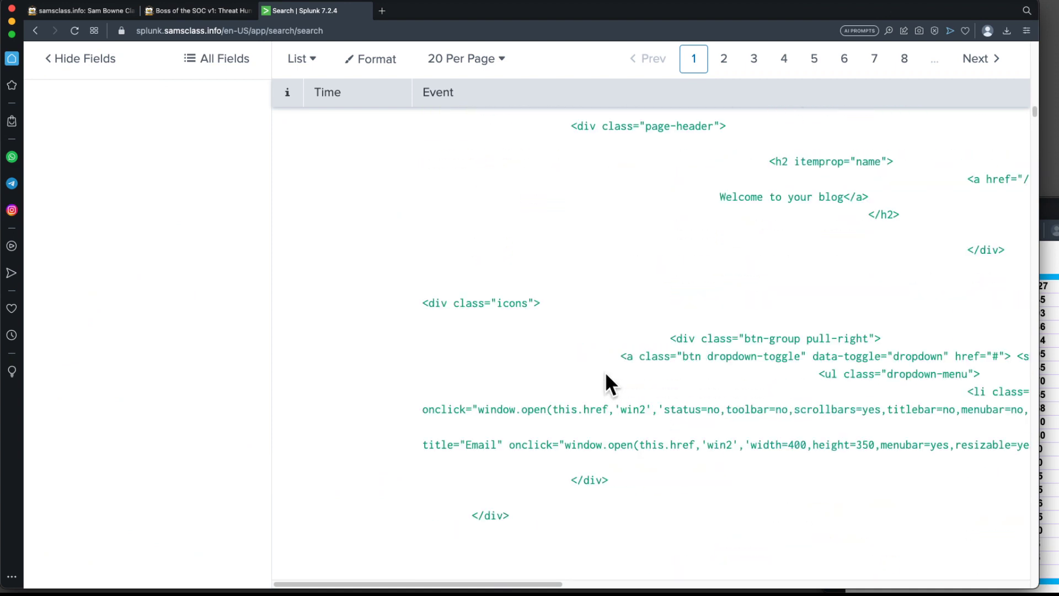
{"action": "scroll", "coordinate": [605, 372], "scroll_direction": "down", "scroll_amount": 15}
{"action": "scroll", "coordinate": [605, 374], "scroll_direction": "down", "scroll_amount": 15}
{"action": "scroll", "coordinate": [605, 373], "scroll_direction": "up", "scroll_amount": 5}
{"action": "scroll", "coordinate": [605, 373], "scroll_direction": "down", "scroll_amount": 1}
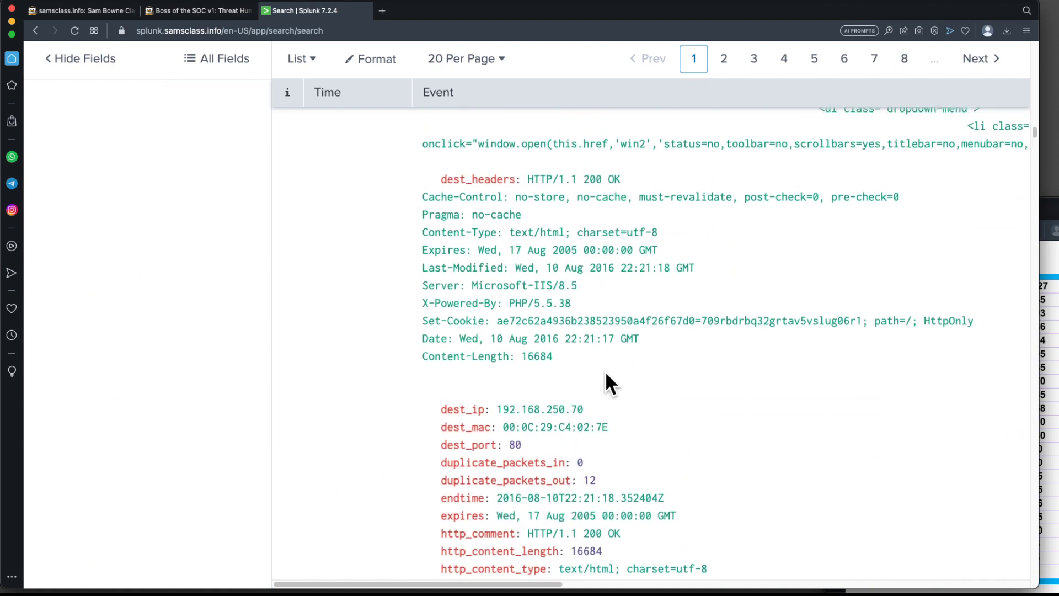
{"action": "scroll", "coordinate": [605, 373], "scroll_direction": "down", "scroll_amount": 10}
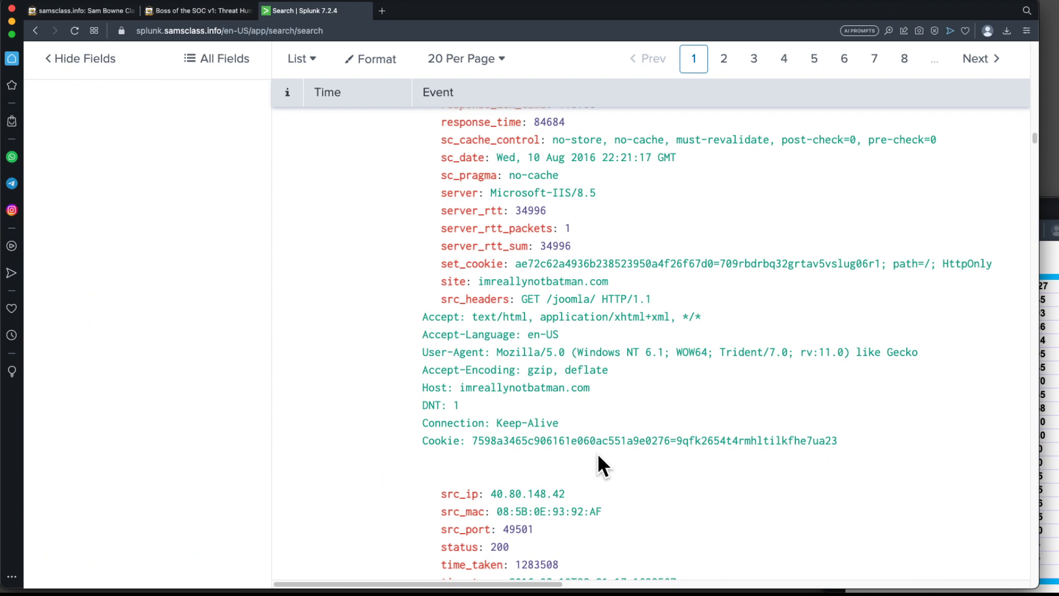
{"action": "scroll", "coordinate": [598, 452], "scroll_direction": "down", "scroll_amount": 10}
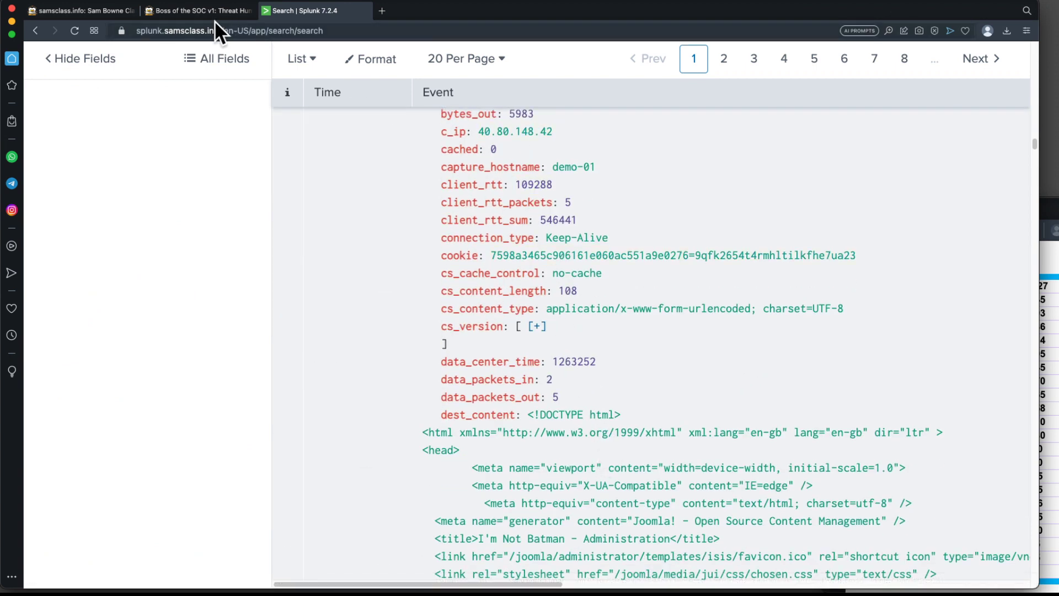
Open the splunk2.samsclass.info server link from the top of the project page in a new tab.
{"action": "left_click", "coordinate": [266, 11]}
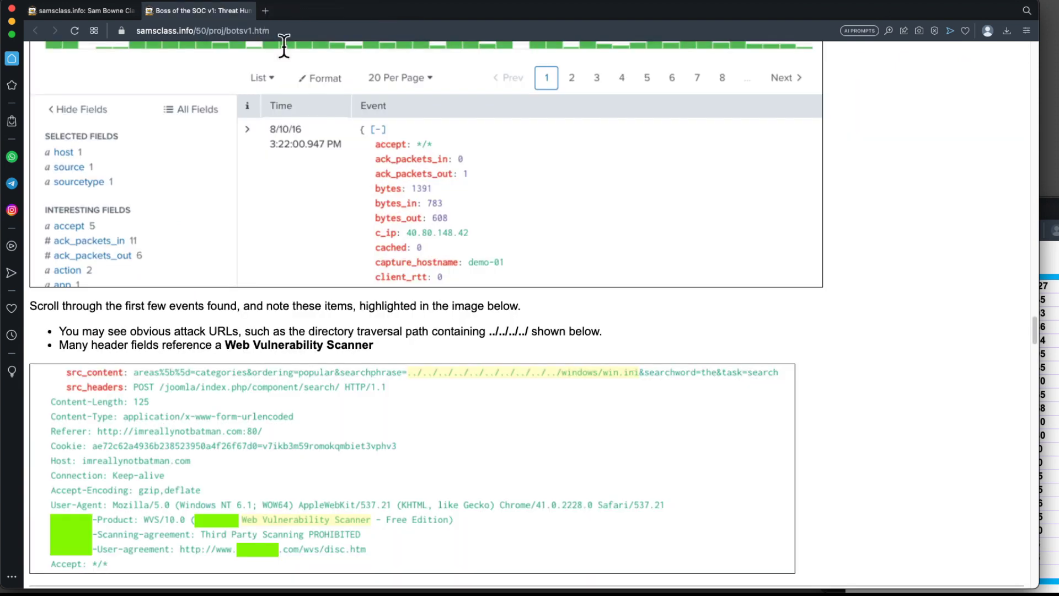
{"action": "scroll", "coordinate": [608, 212], "scroll_direction": "up", "scroll_amount": 3}
{"action": "left_click_drag", "start_coordinate": [1031, 319], "coordinate": [1035, 35]}
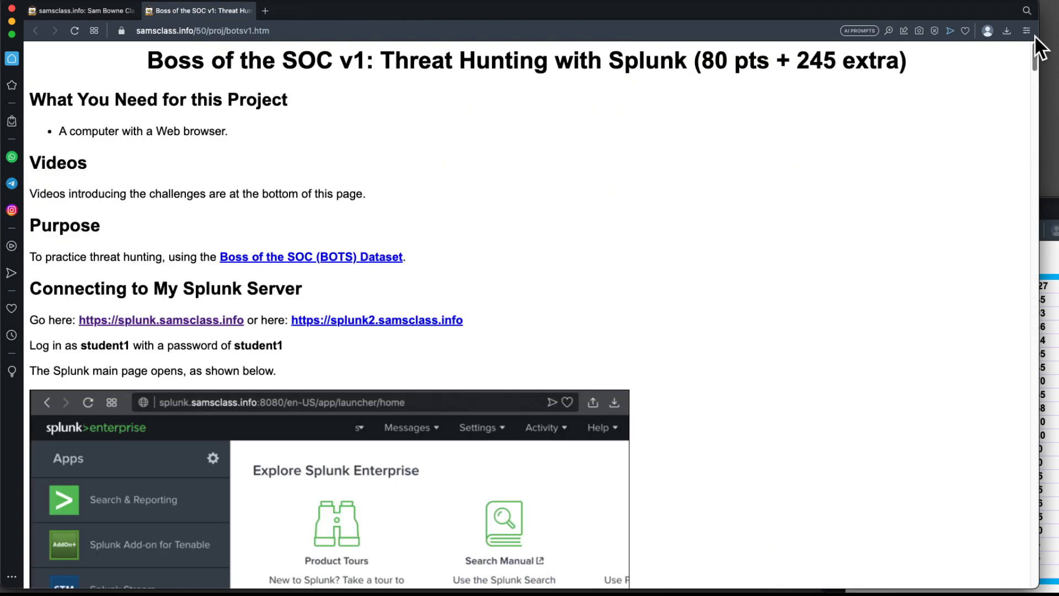
{"action": "right_click", "coordinate": [359, 320]}
{"action": "left_click", "coordinate": [388, 288]}
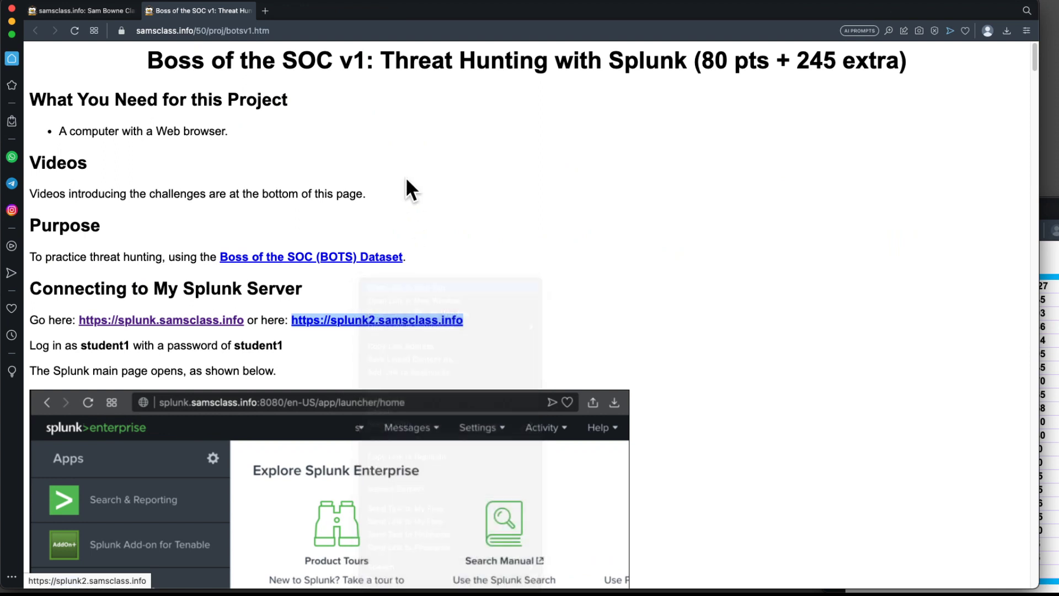
Sign in to the splunk2 server with the prefilled student credentials and open the Search & Reporting app.
{"action": "left_click", "coordinate": [308, 12]}
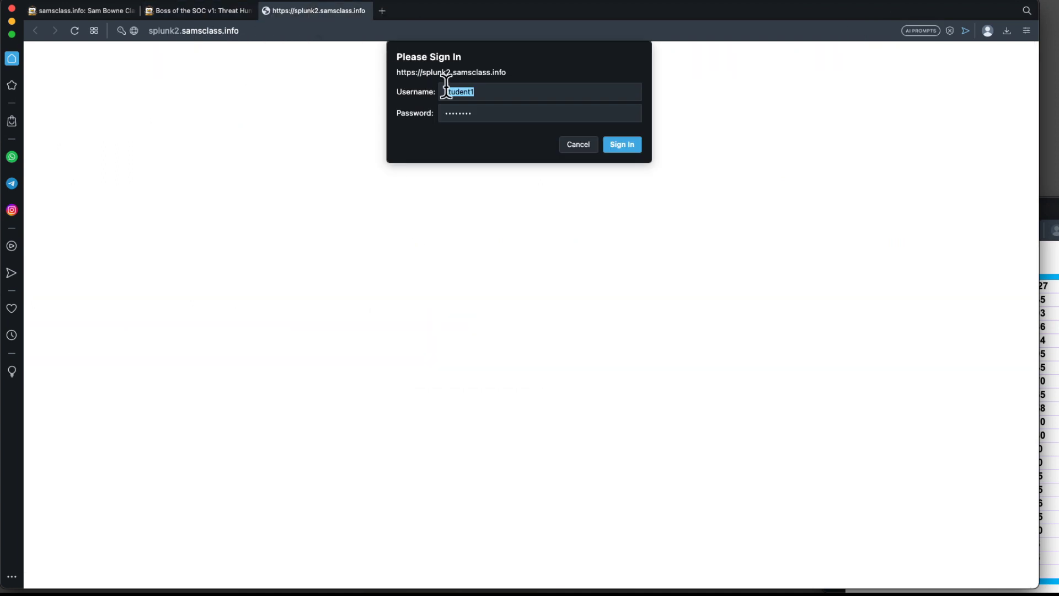
{"action": "left_click", "coordinate": [614, 142]}
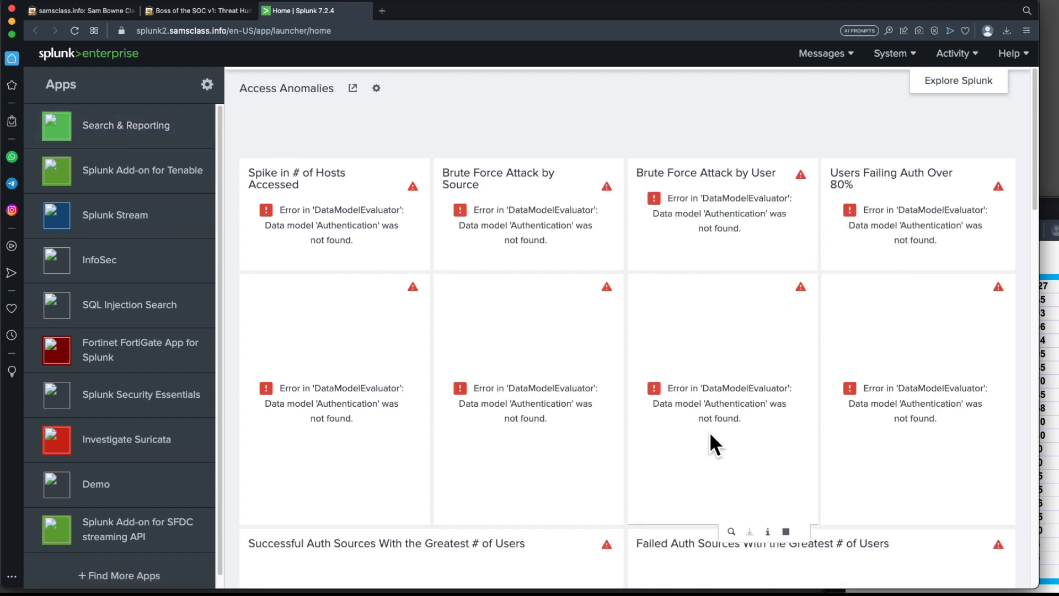
{"action": "left_click", "coordinate": [115, 121]}
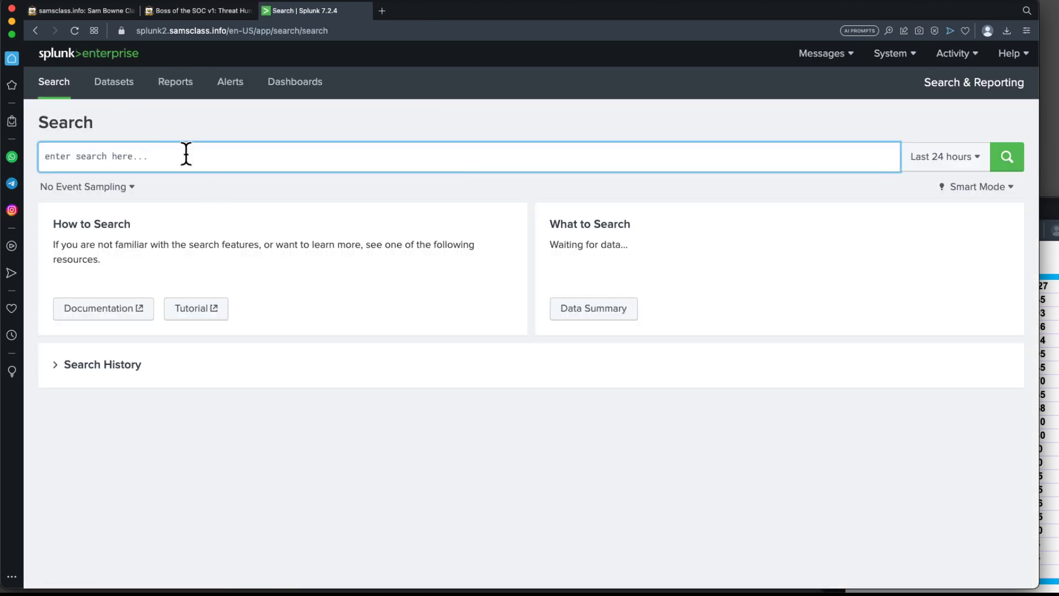
Copy the text sourcetype="stream:http" from the project page's Viewing stream:http Events section.
{"action": "left_click", "coordinate": [206, 12]}
{"action": "scroll", "coordinate": [364, 272], "scroll_direction": "down", "scroll_amount": 20}
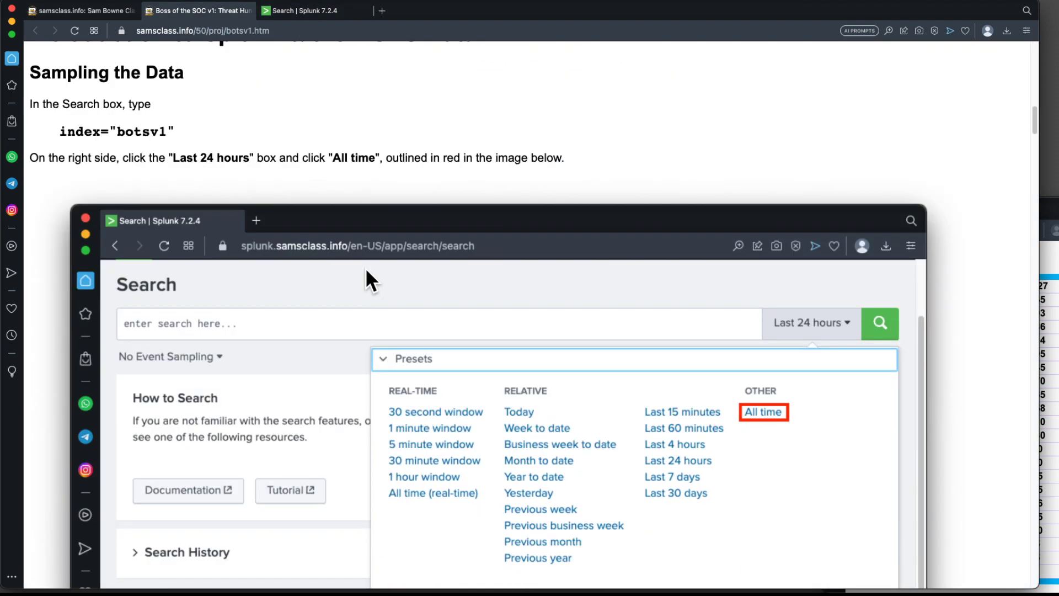
{"action": "scroll", "coordinate": [366, 267], "scroll_direction": "down", "scroll_amount": 20}
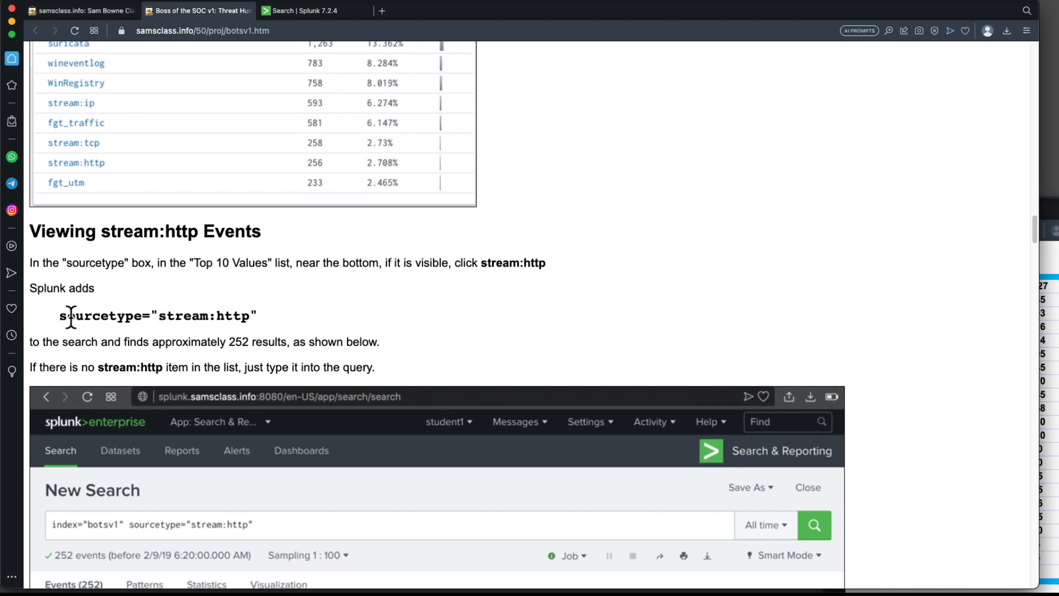
{"action": "left_click_drag", "start_coordinate": [59, 317], "coordinate": [258, 317]}
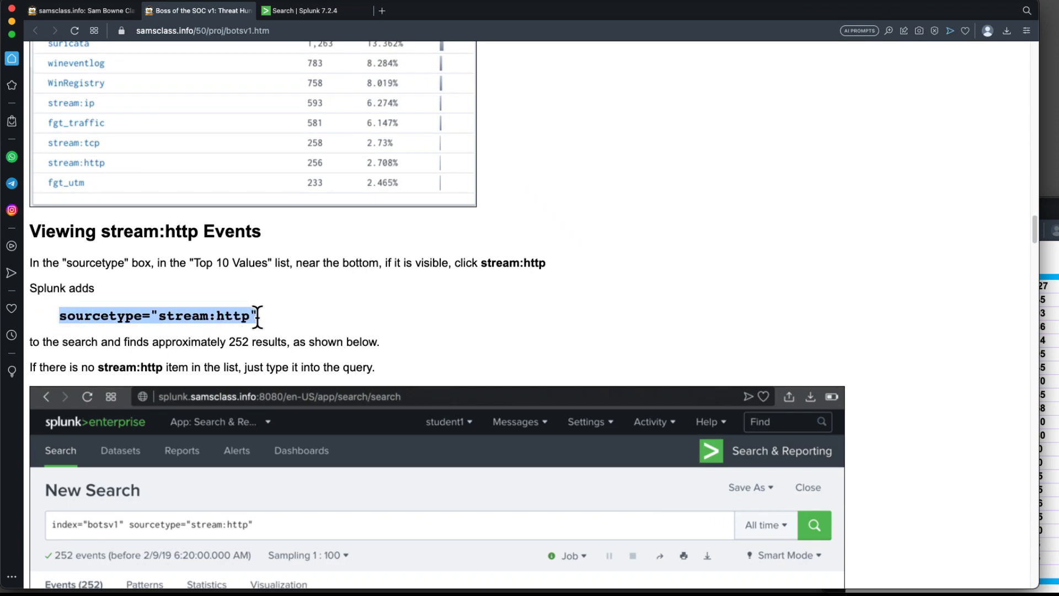
{"action": "key", "text": "super+c"}
{"action": "left_click_drag", "start_coordinate": [1058, 55], "coordinate": [449, 110]}
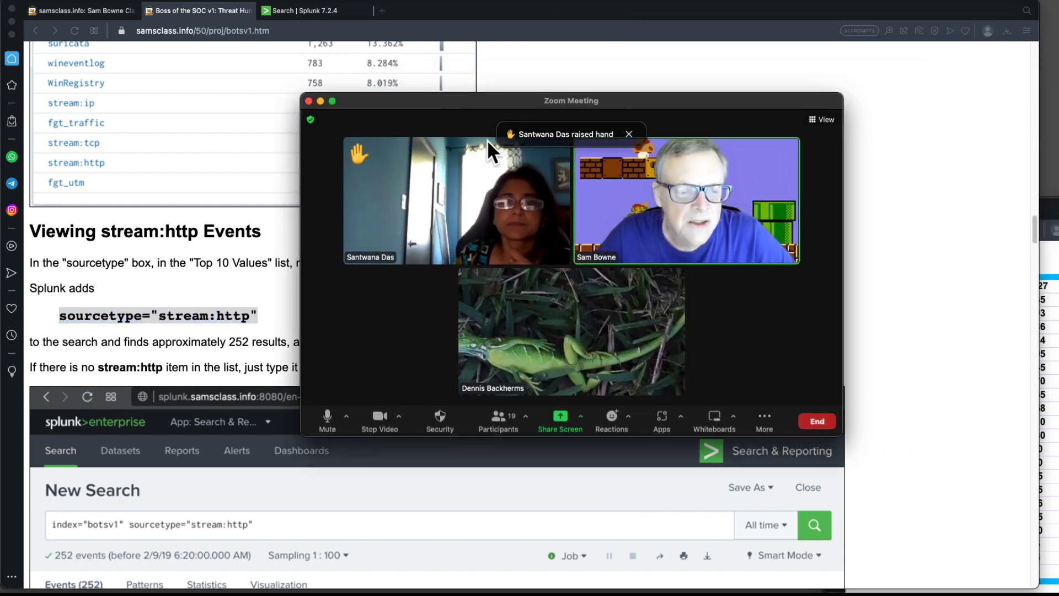
{"action": "left_click_drag", "start_coordinate": [844, 436], "coordinate": [1016, 551]}
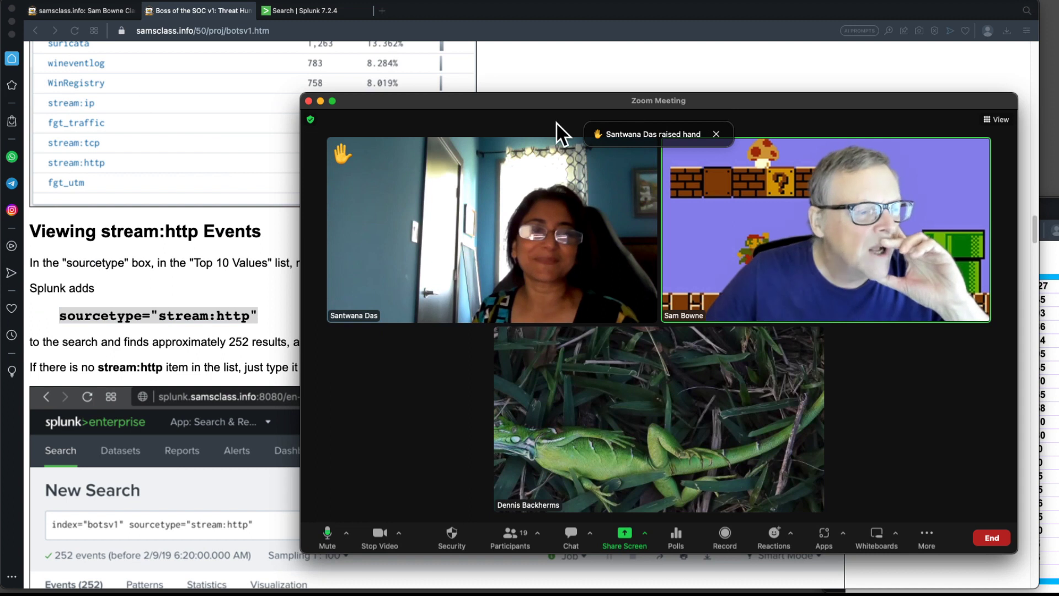
{"action": "left_click_drag", "start_coordinate": [521, 107], "coordinate": [1058, 94]}
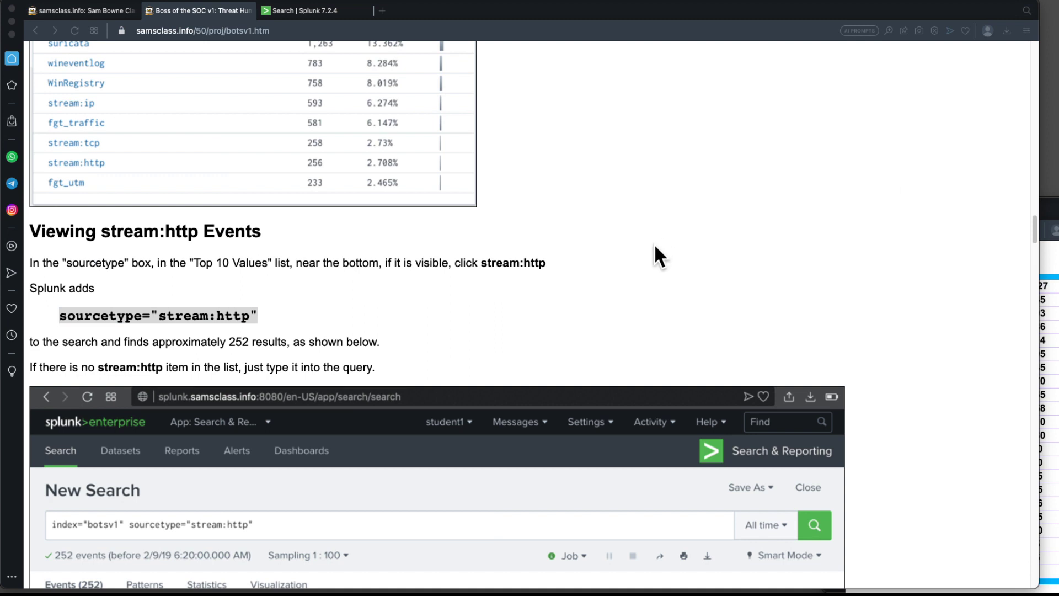
Paste sourcetype="stream:http" from the project page into the splunk2 search box and run it over All time.
{"action": "right_click", "coordinate": [183, 312]}
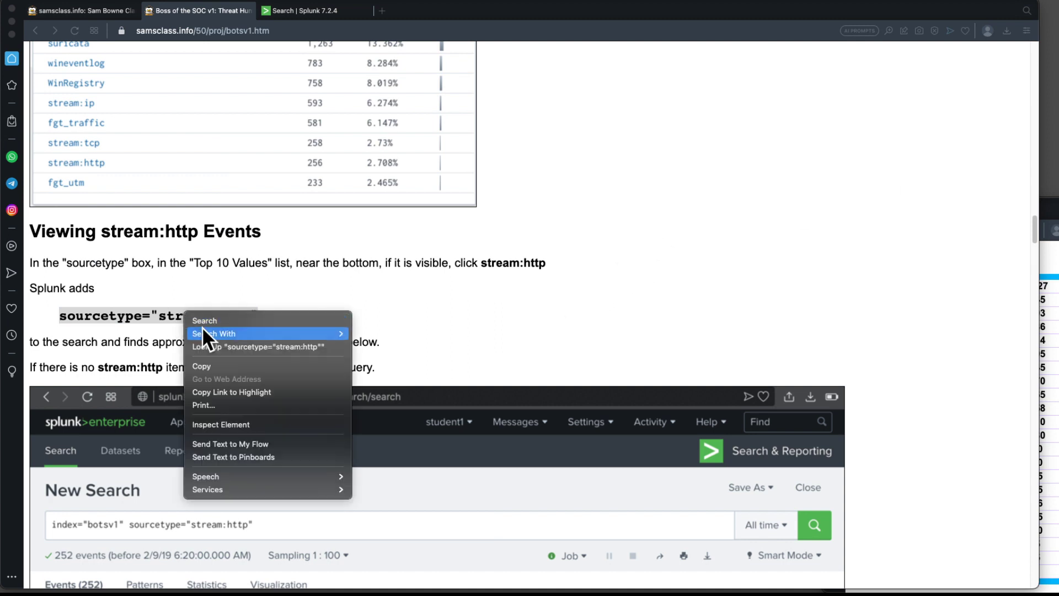
{"action": "left_click", "coordinate": [213, 364]}
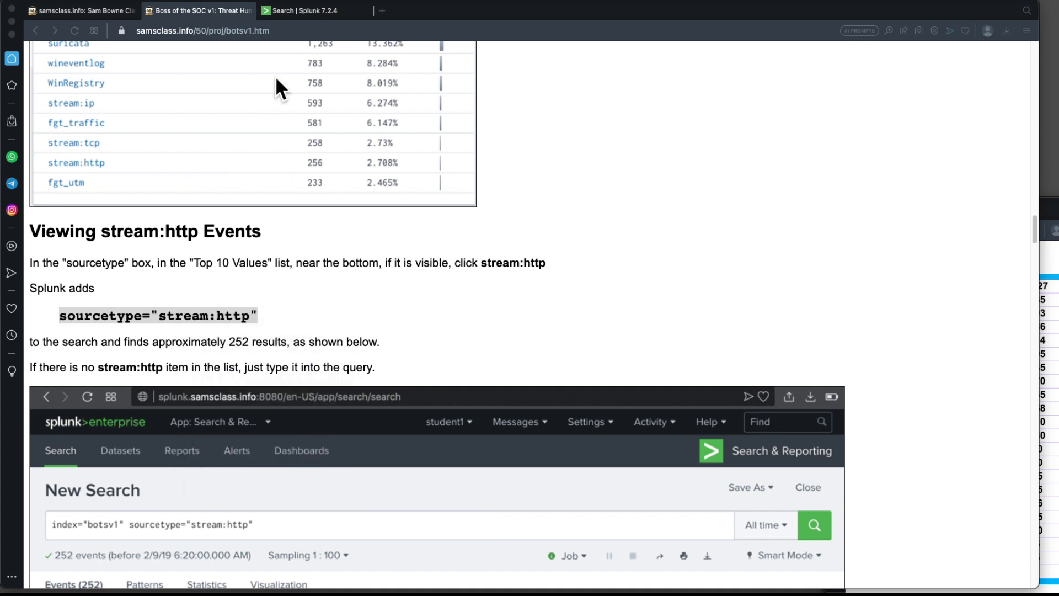
{"action": "left_click", "coordinate": [306, 10]}
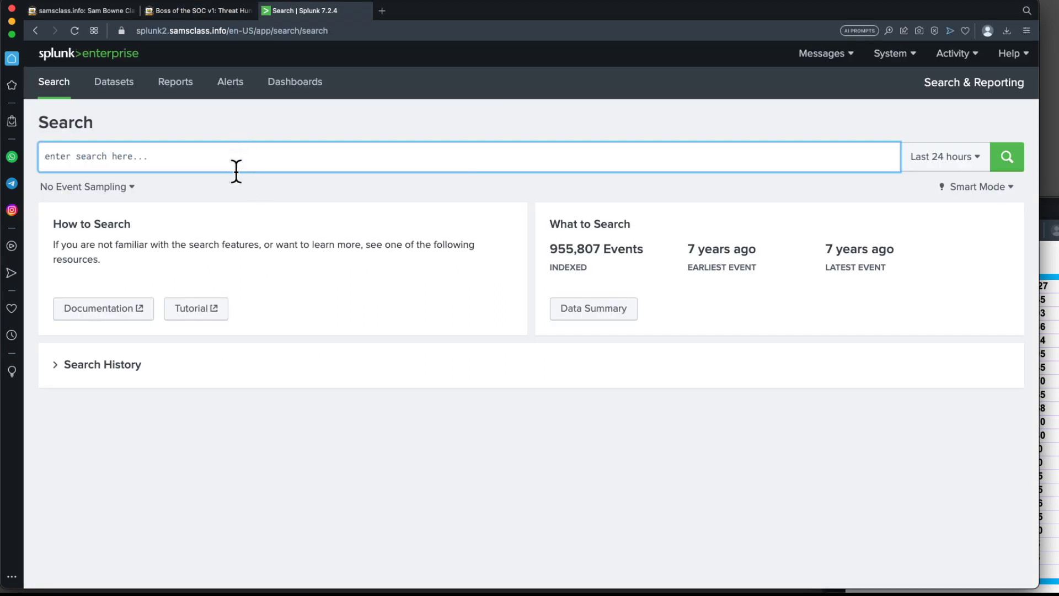
{"action": "key", "text": "super+v"}
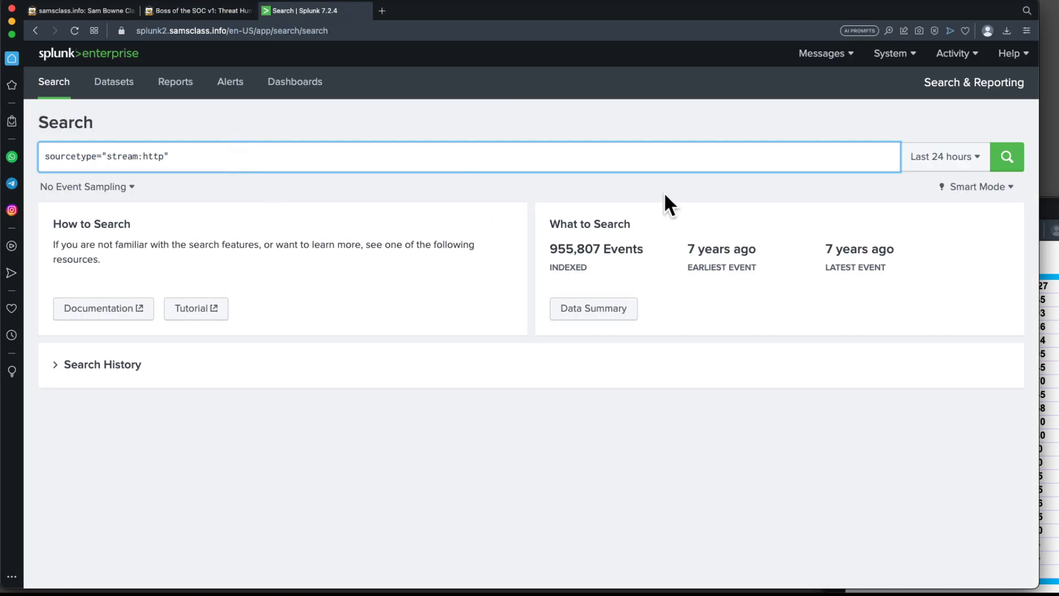
{"action": "left_click", "coordinate": [979, 160]}
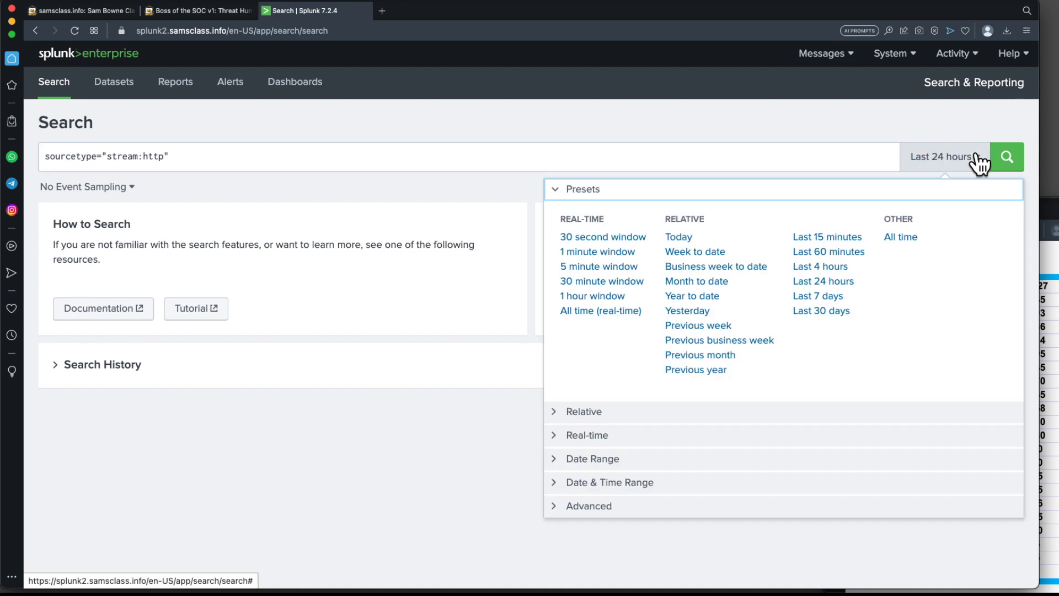
{"action": "left_click", "coordinate": [984, 163]}
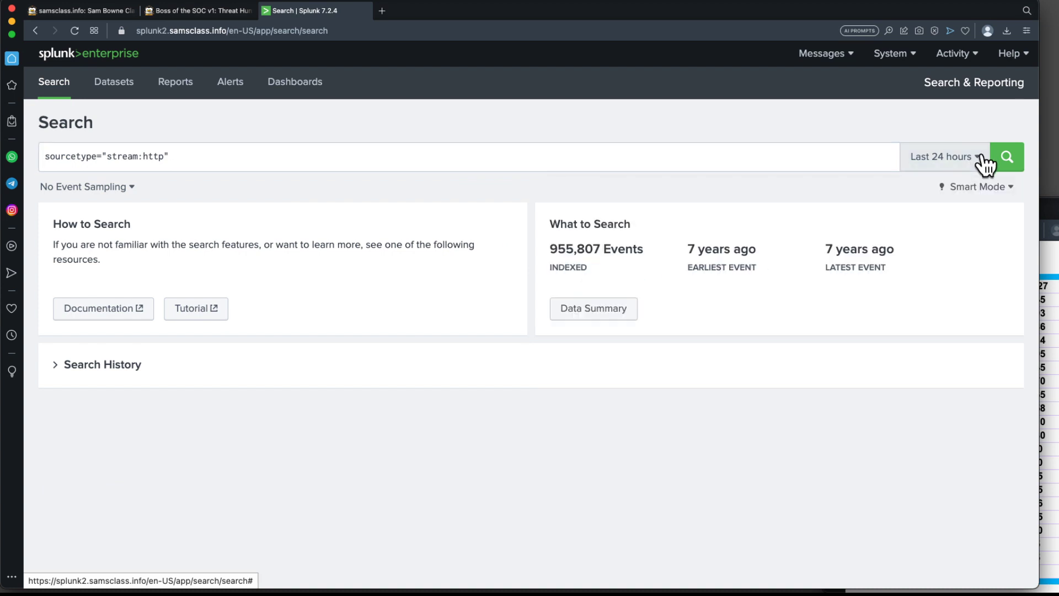
{"action": "left_click", "coordinate": [985, 163]}
{"action": "left_click", "coordinate": [895, 236]}
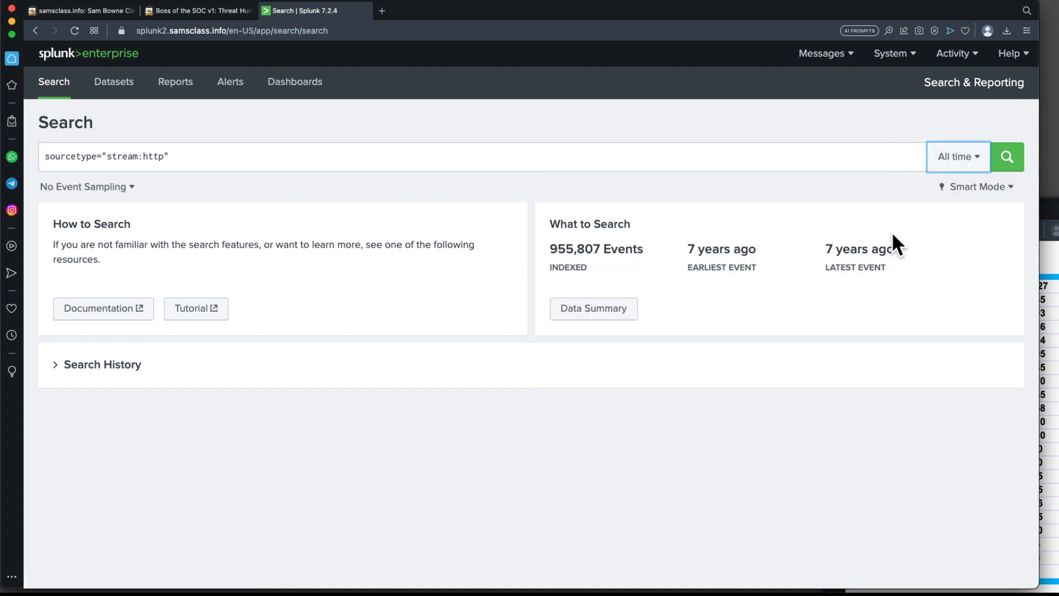
{"action": "left_click", "coordinate": [1021, 159]}
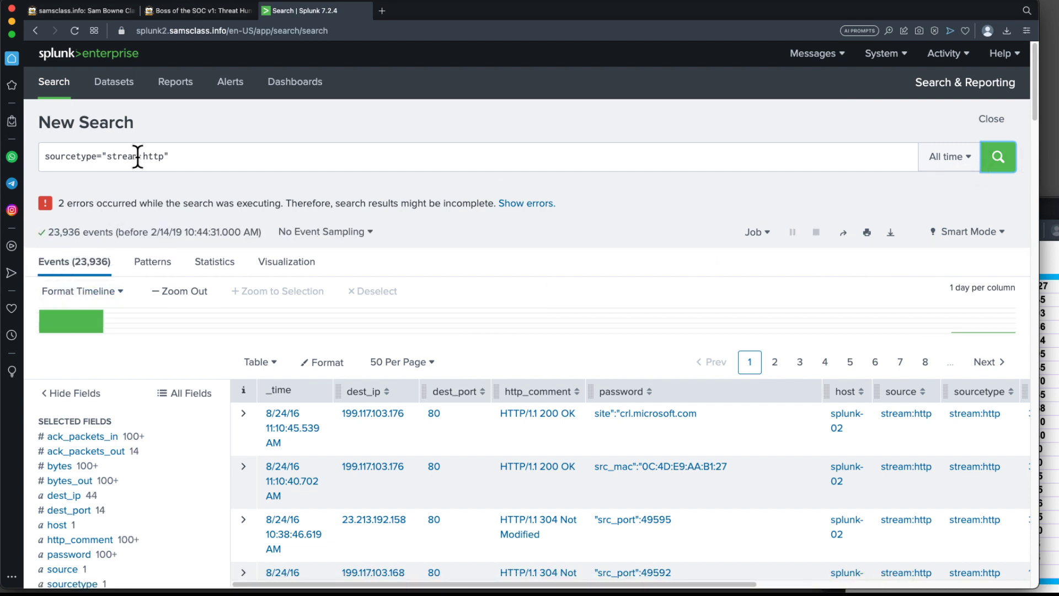
Select the text imreallynotbatman.com in the project page's Viewing HTTP Events for imreallynotbatman.com section.
{"action": "mouse_move", "coordinate": [170, 17]}
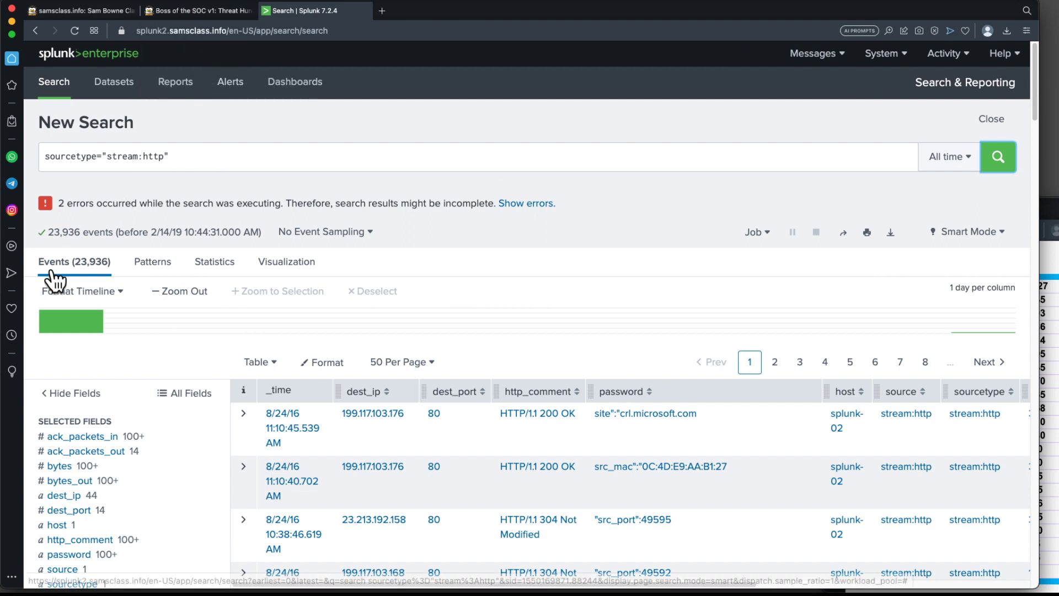
{"action": "left_click", "coordinate": [220, 11]}
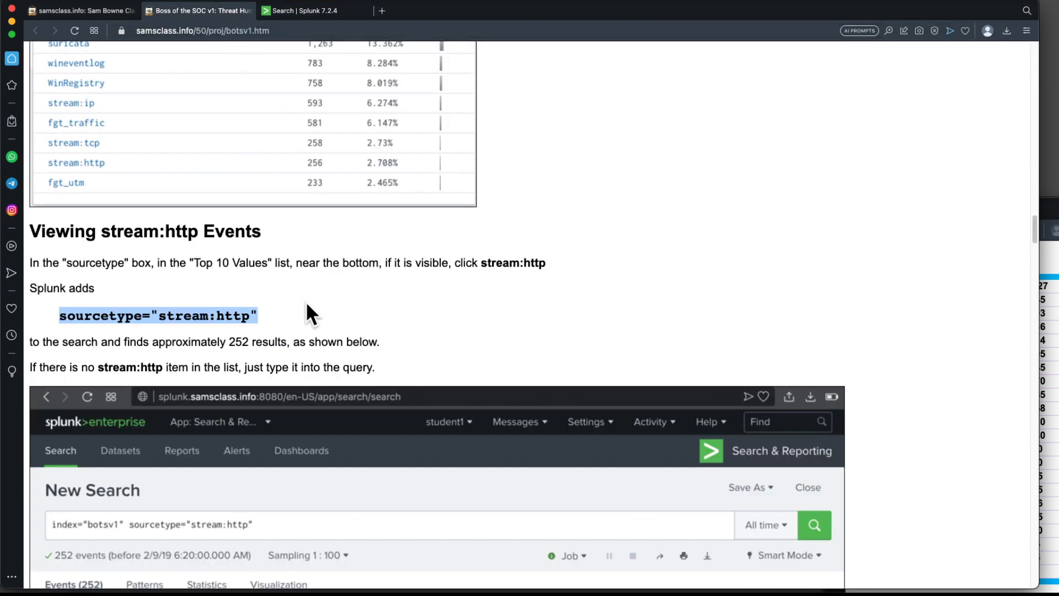
{"action": "scroll", "coordinate": [306, 302], "scroll_direction": "down", "scroll_amount": 5}
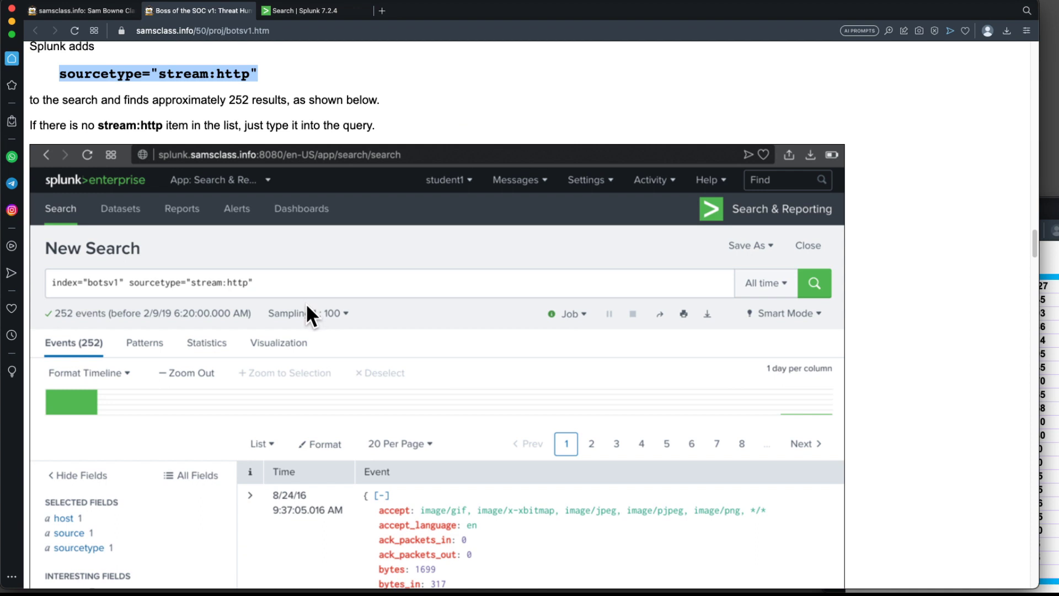
{"action": "scroll", "coordinate": [306, 303], "scroll_direction": "down", "scroll_amount": 8}
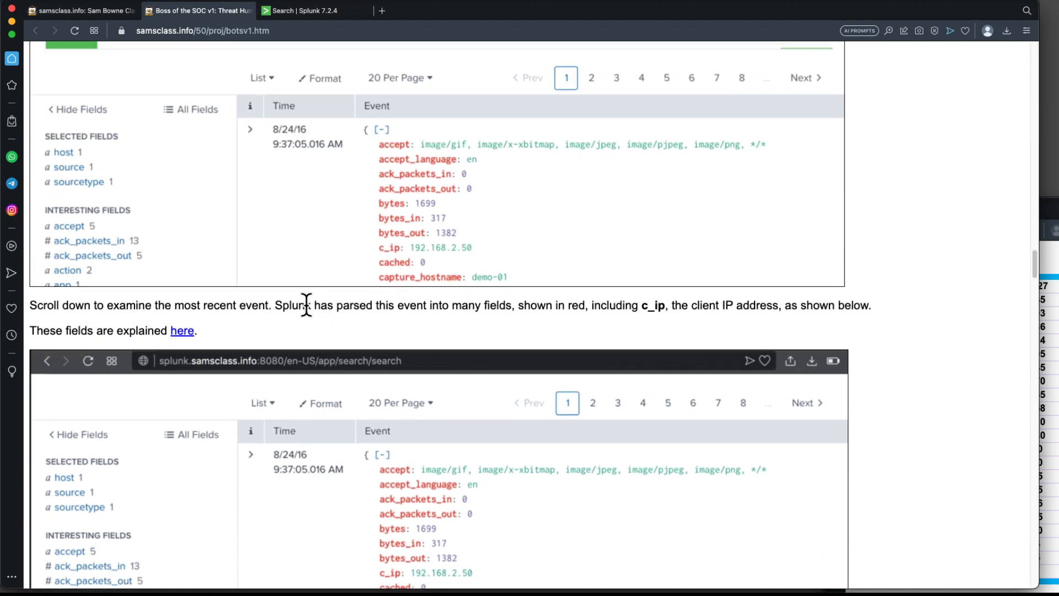
{"action": "scroll", "coordinate": [307, 304], "scroll_direction": "down", "scroll_amount": 20}
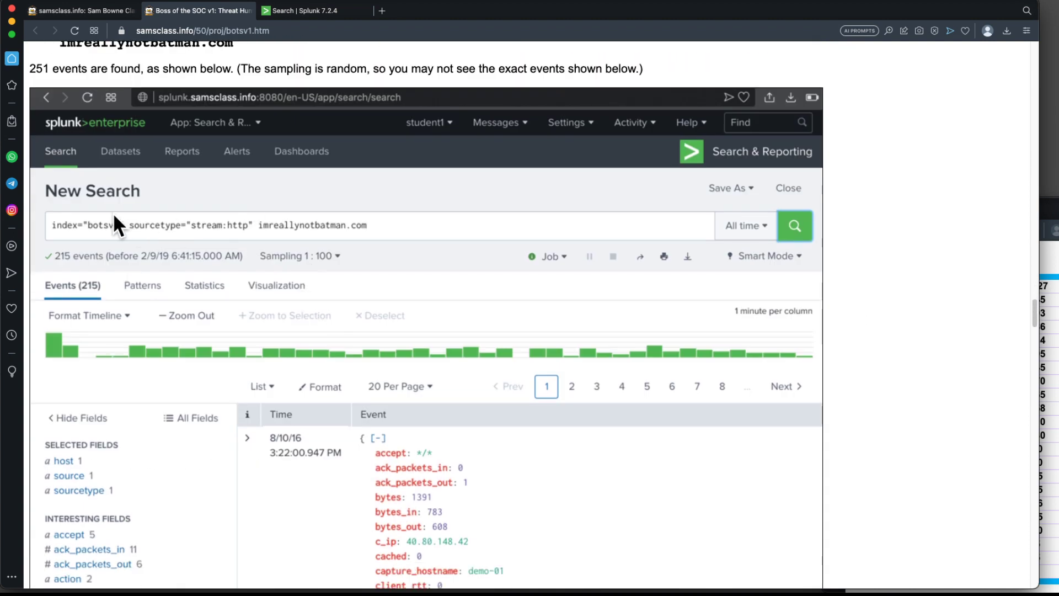
{"action": "scroll", "coordinate": [104, 118], "scroll_direction": "up", "scroll_amount": 2}
{"action": "left_click_drag", "start_coordinate": [59, 142], "coordinate": [239, 140]}
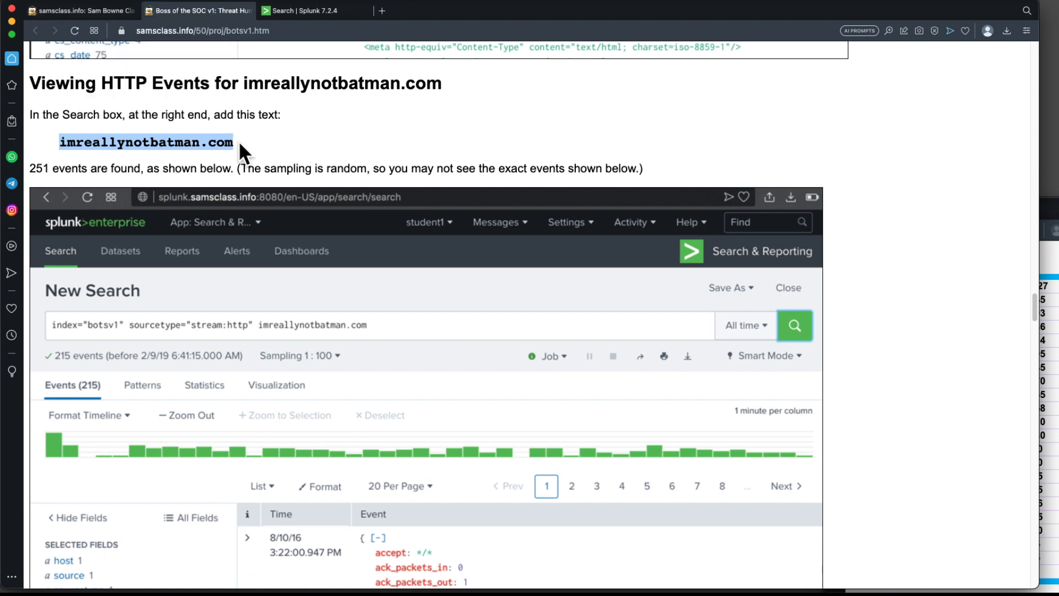
Append imreallynotbatman.com to the stream:http search and run it.
{"action": "left_click", "coordinate": [331, 10]}
{"action": "left_click", "coordinate": [283, 150]}
{"action": "key", "text": "super+v"}
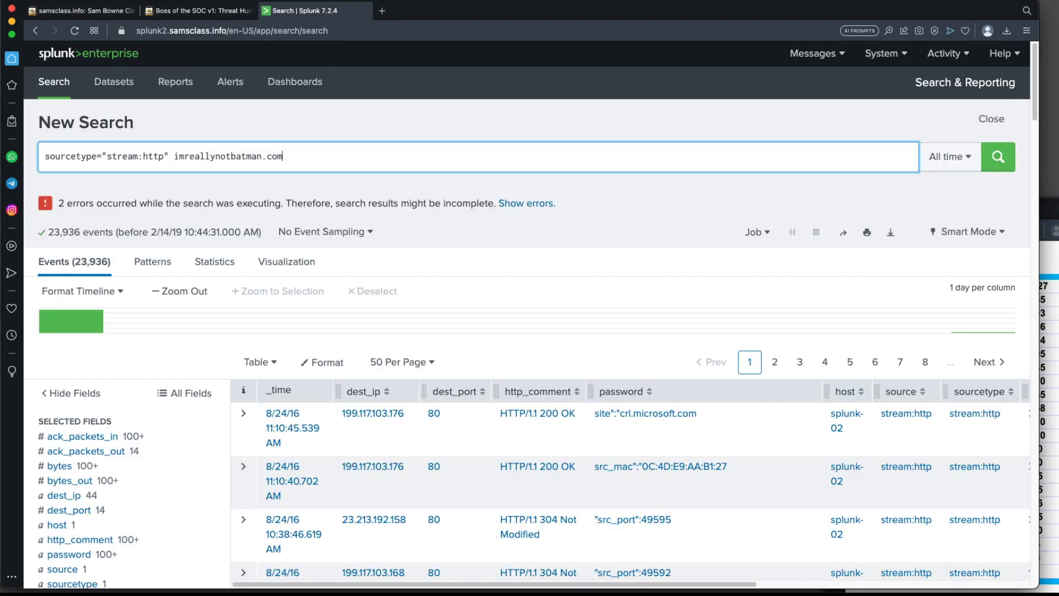
{"action": "left_click", "coordinate": [998, 157]}
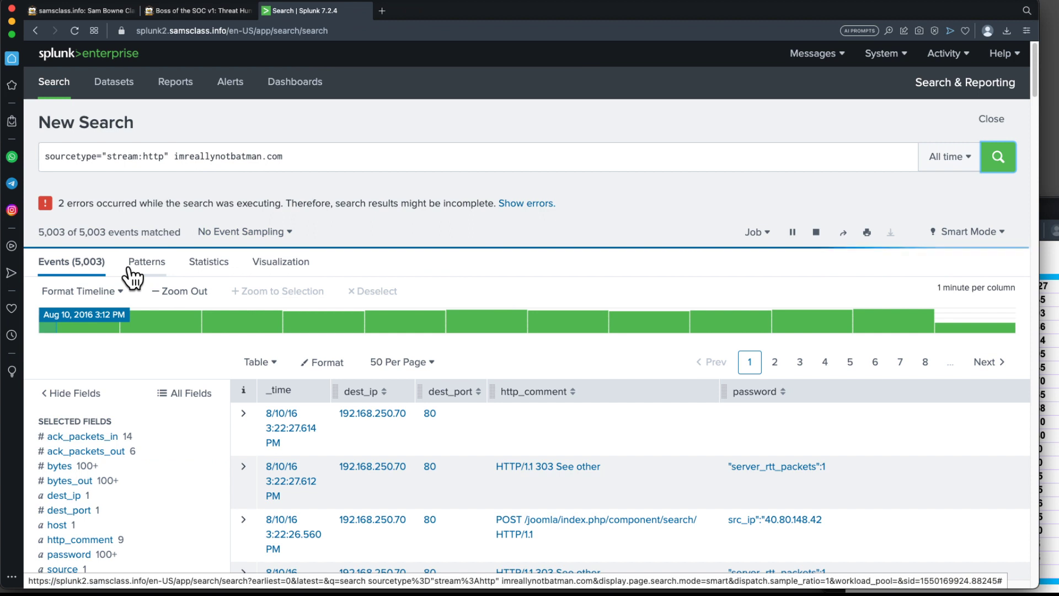
Switch the search results display from Table to List.
{"action": "left_click", "coordinate": [214, 11]}
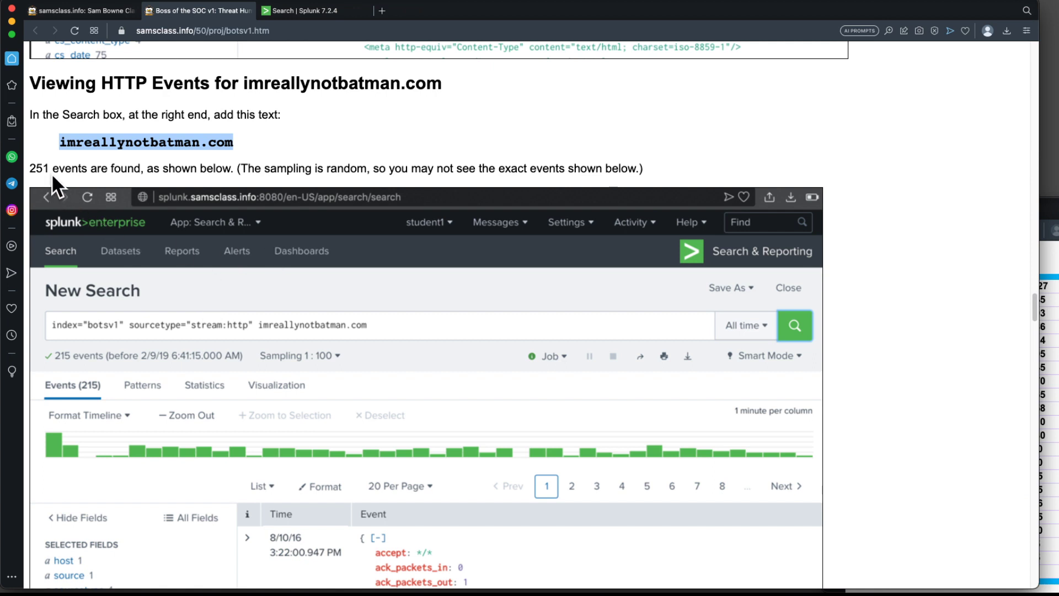
{"action": "left_click", "coordinate": [318, 12]}
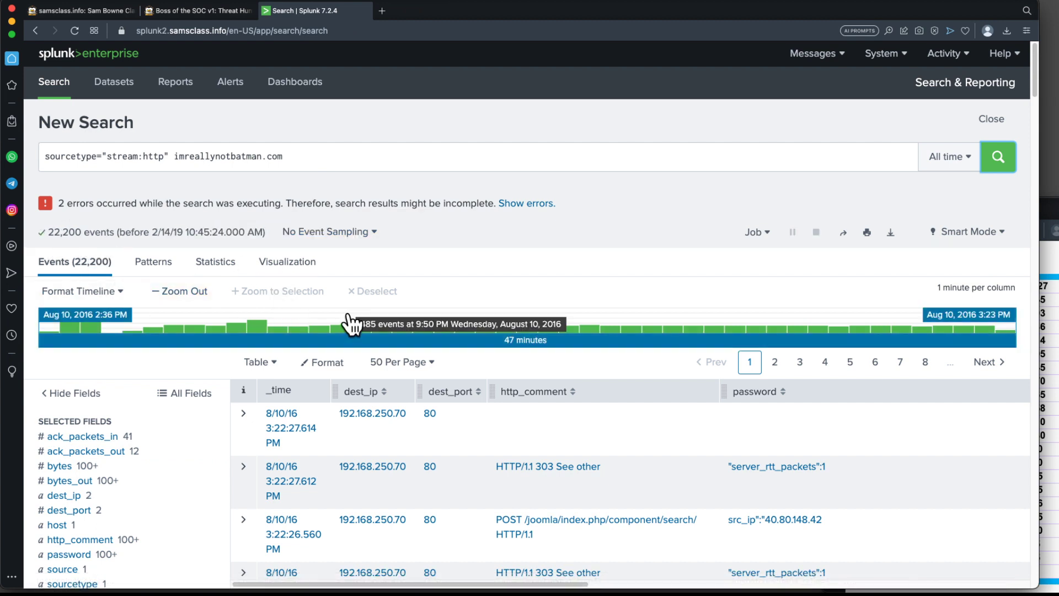
{"action": "scroll", "coordinate": [350, 325], "scroll_direction": "down", "scroll_amount": 4}
{"action": "left_click", "coordinate": [279, 182]}
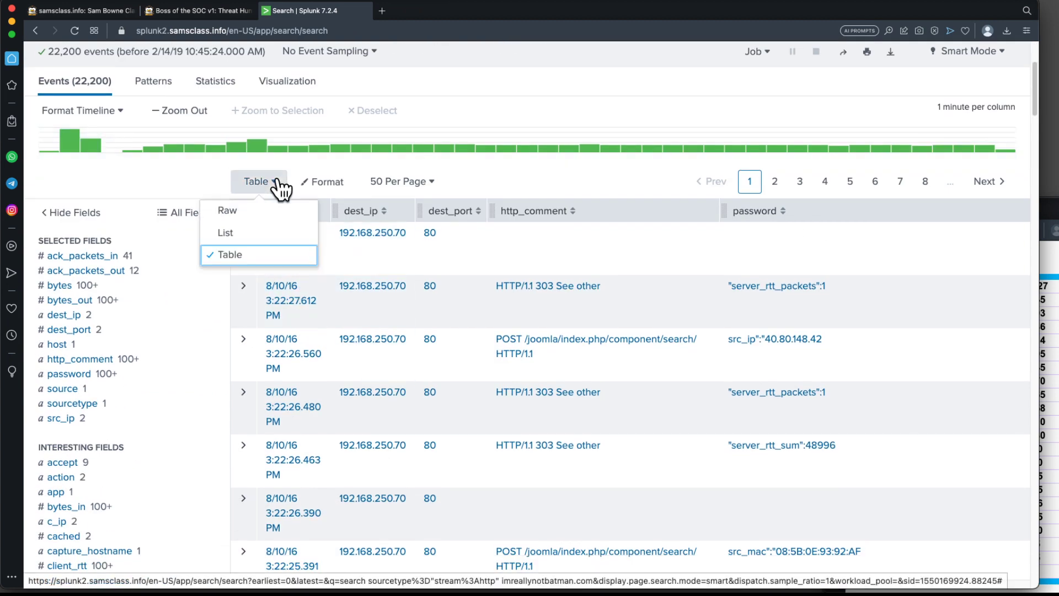
{"action": "left_click", "coordinate": [237, 235]}
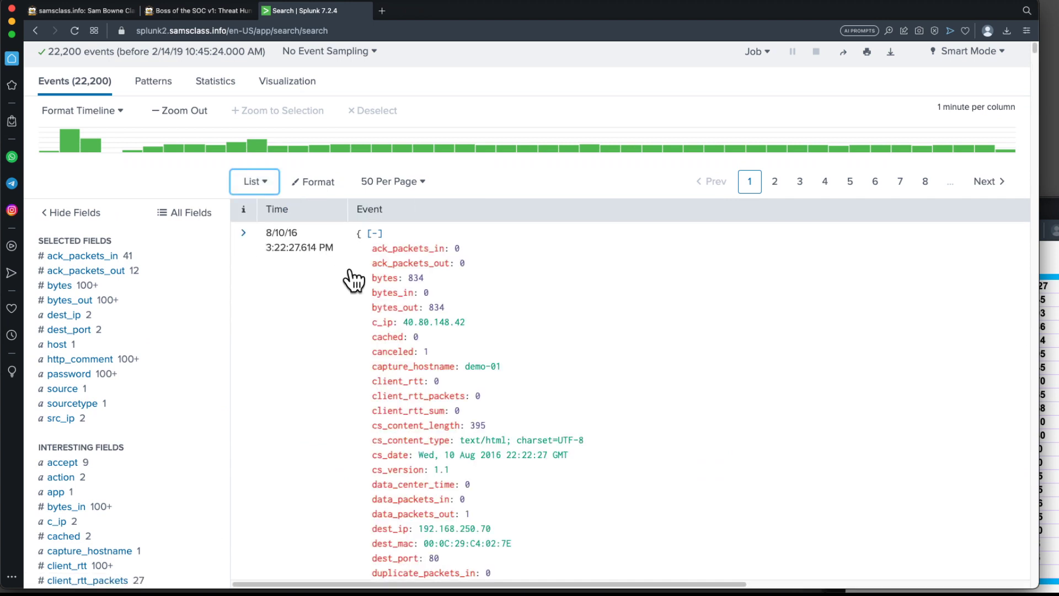
Scroll through the first imreallynotbatman.com events, examining their src_content, headers and Acunetix user-agent lines.
{"action": "scroll", "coordinate": [603, 430], "scroll_direction": "down", "scroll_amount": 7}
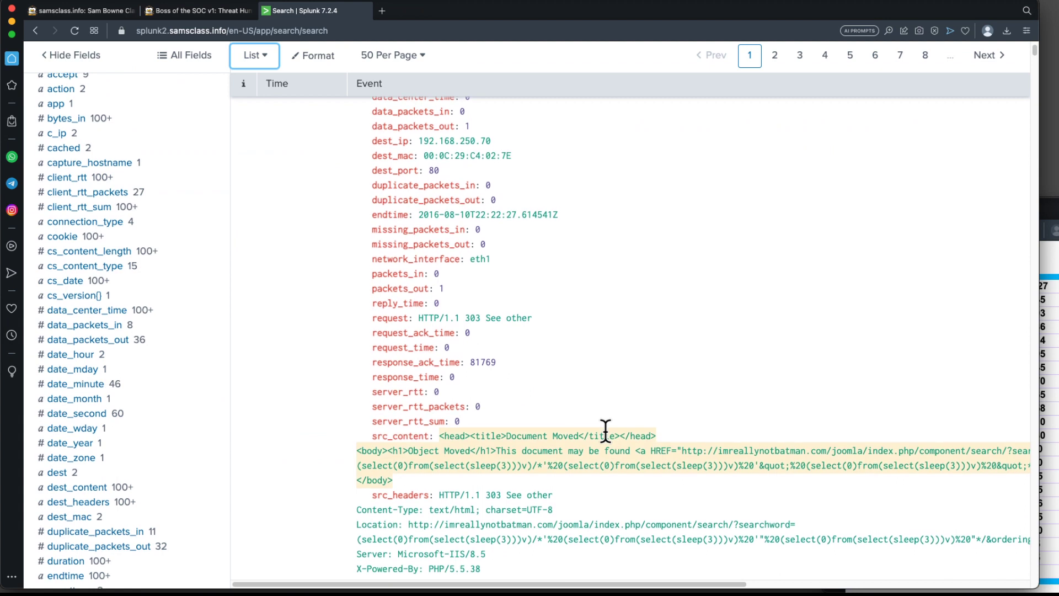
{"action": "scroll", "coordinate": [606, 430], "scroll_direction": "down", "scroll_amount": 6}
{"action": "scroll", "coordinate": [626, 319], "scroll_direction": "down", "scroll_amount": 3}
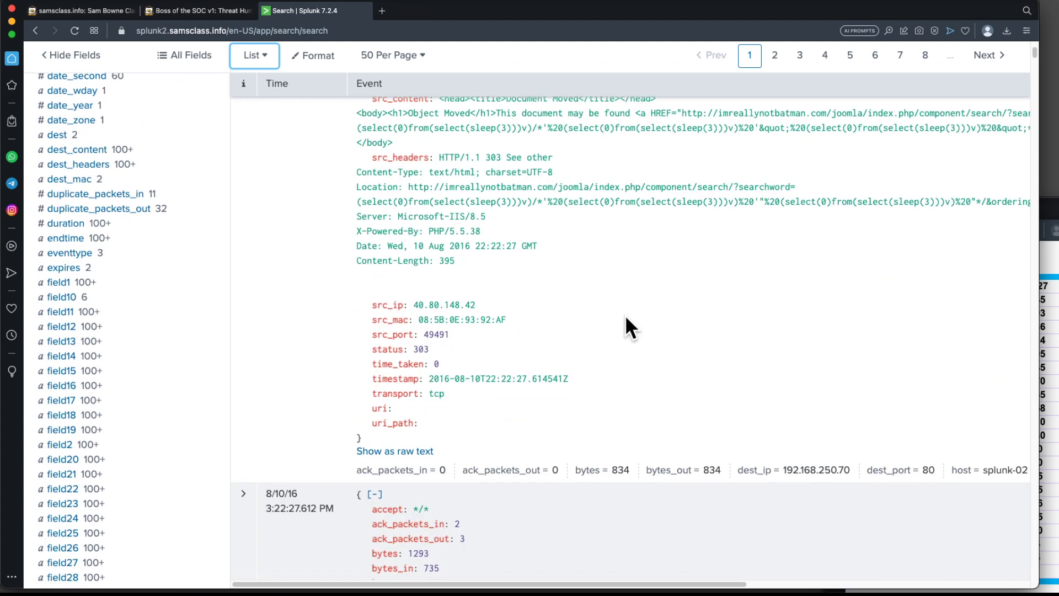
{"action": "scroll", "coordinate": [627, 329], "scroll_direction": "down", "scroll_amount": 15}
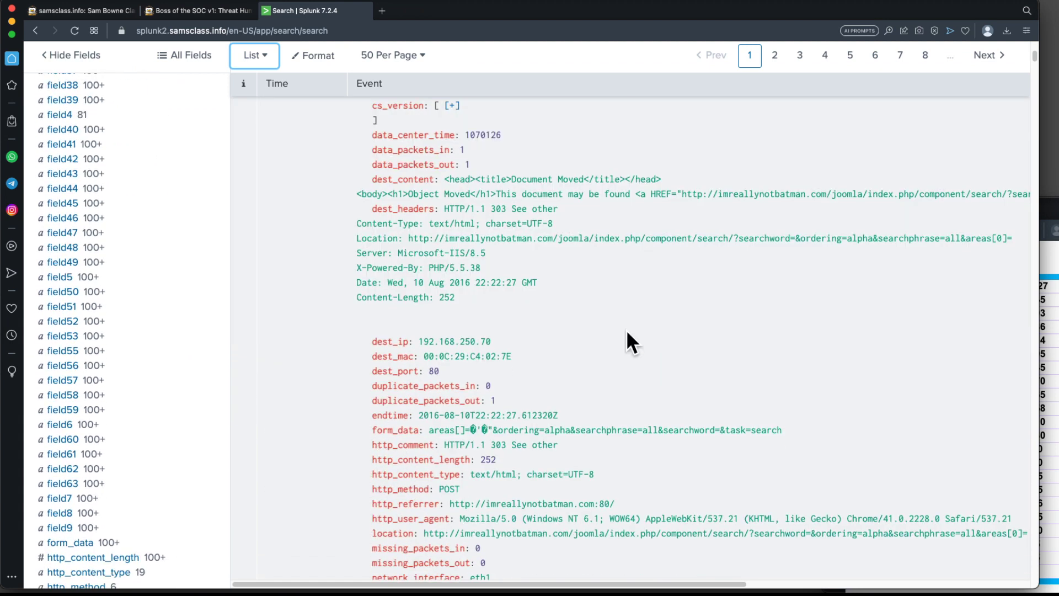
{"action": "scroll", "coordinate": [627, 326], "scroll_direction": "down", "scroll_amount": 4}
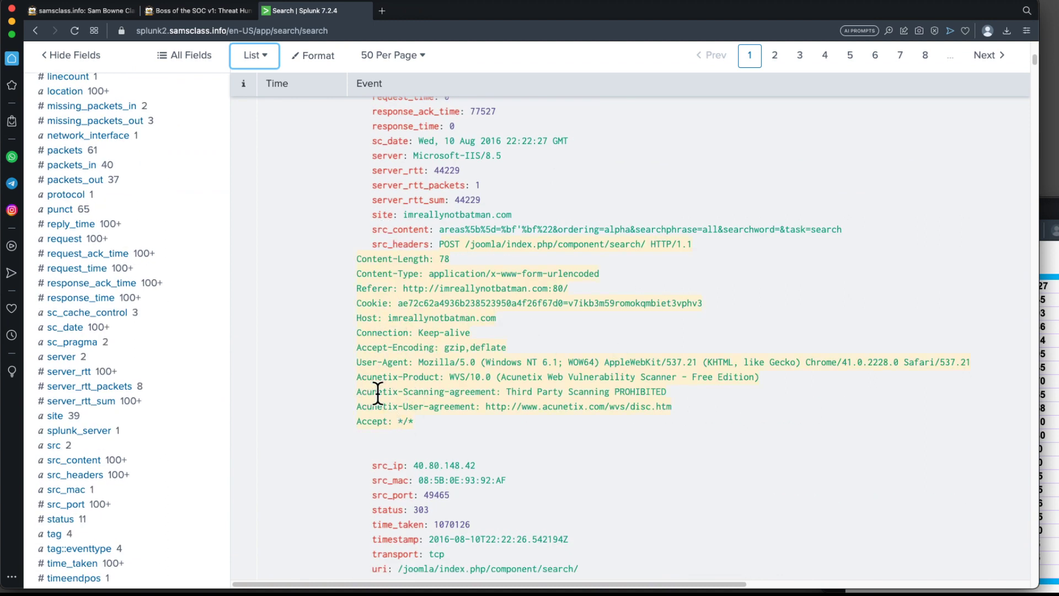
{"action": "left_click_drag", "start_coordinate": [674, 407], "coordinate": [352, 379]}
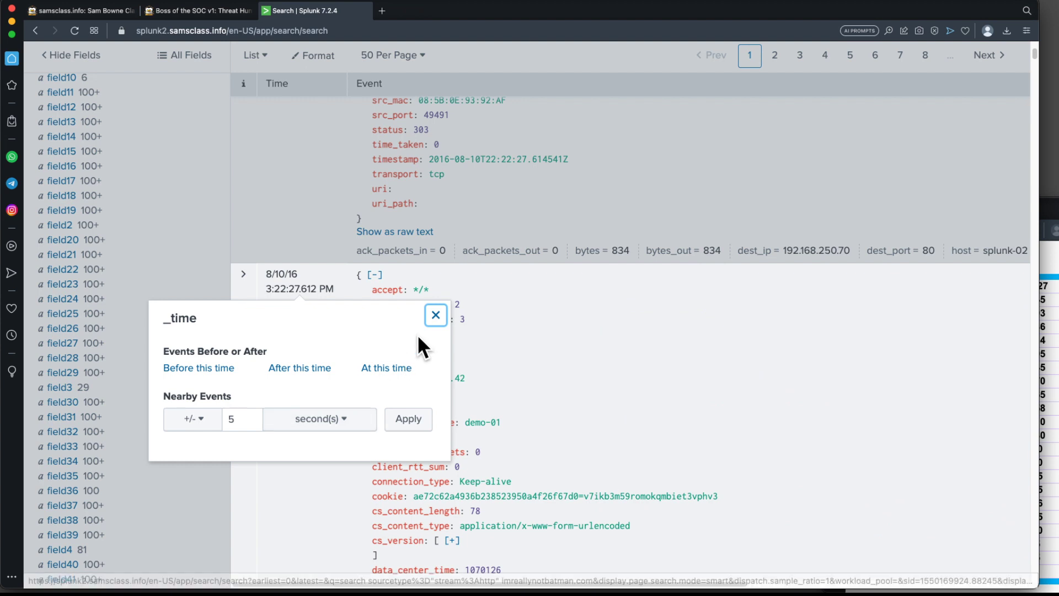
{"action": "left_click", "coordinate": [436, 315]}
{"action": "scroll", "coordinate": [557, 353], "scroll_direction": "up", "scroll_amount": 4}
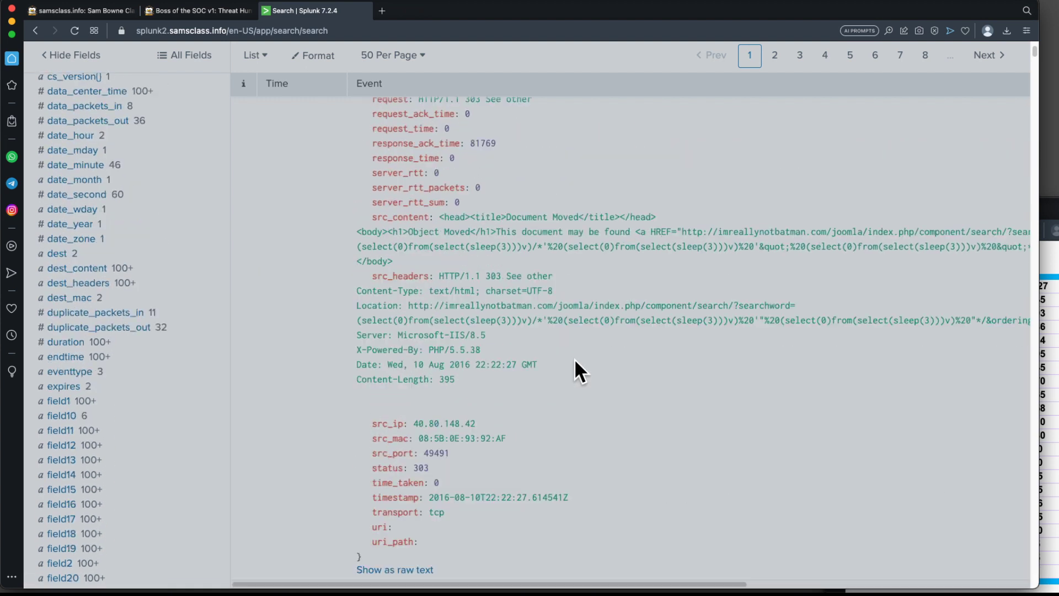
{"action": "scroll", "coordinate": [601, 369], "scroll_direction": "down", "scroll_amount": 15}
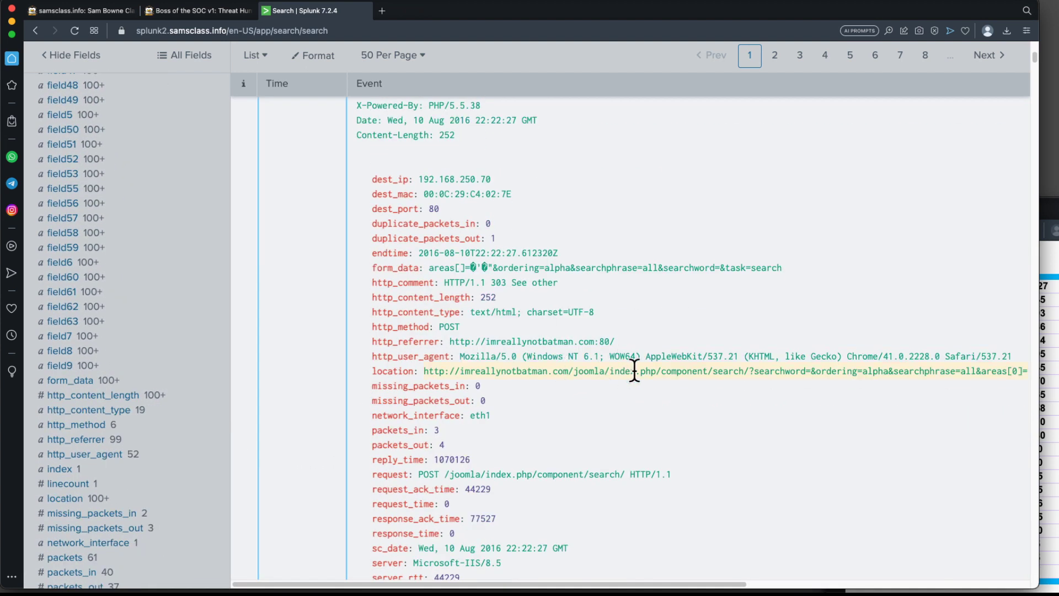
{"action": "scroll", "coordinate": [635, 375], "scroll_direction": "down", "scroll_amount": 7}
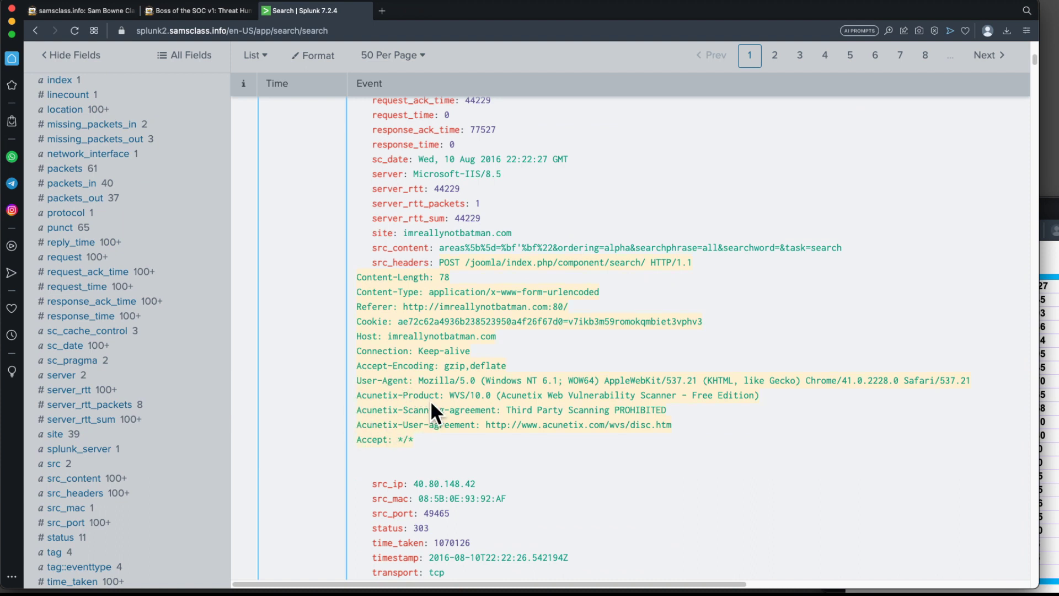
Read the Level 1: Finding Attack Servers questions on the project page, then return to the Splunk tab.
{"action": "left_click", "coordinate": [204, 11]}
{"action": "scroll", "coordinate": [386, 294], "scroll_direction": "down", "scroll_amount": 15}
{"action": "scroll", "coordinate": [389, 293], "scroll_direction": "down", "scroll_amount": 7}
{"action": "scroll", "coordinate": [389, 294], "scroll_direction": "up", "scroll_amount": 9}
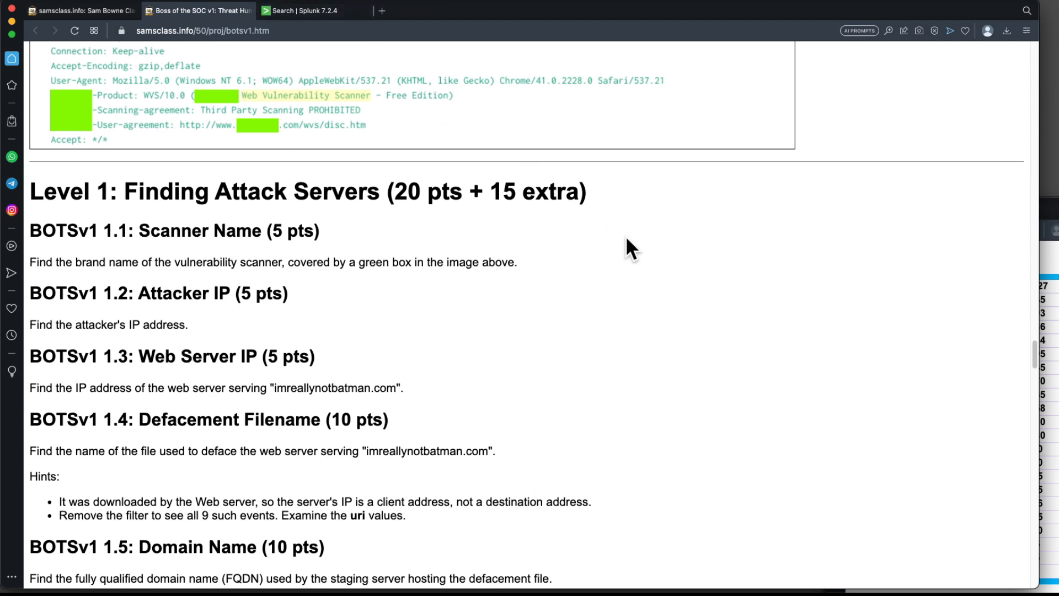
{"action": "key", "text": "super+Tab"}
{"action": "key", "text": "super+Tab"}
{"action": "key", "text": "super+Tab"}
{"action": "key", "text": "super+Tab"}
{"action": "key", "text": "super+Tab"}
{"action": "key", "text": "super+Tab"}
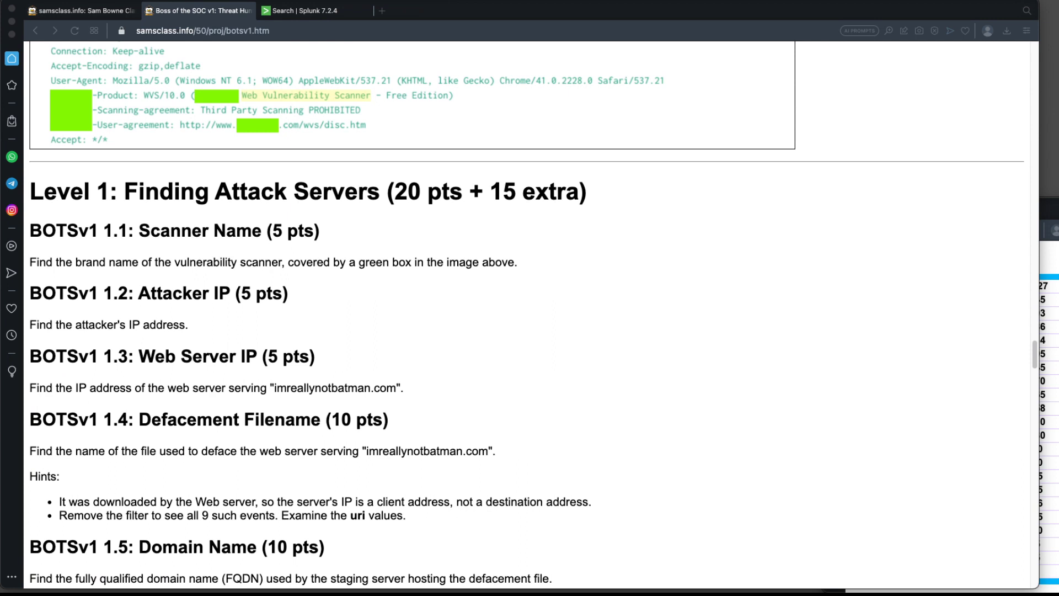
{"action": "left_click", "coordinate": [303, 9]}
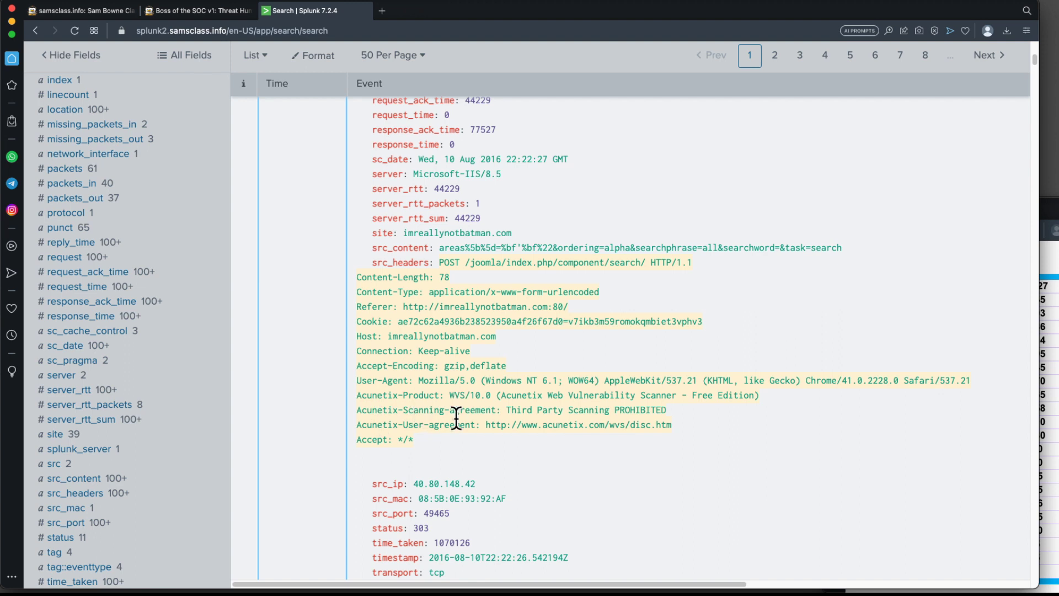
Highlight the src_ip address of the Acunetix scanning event.
{"action": "left_click_drag", "start_coordinate": [415, 484], "coordinate": [475, 483]}
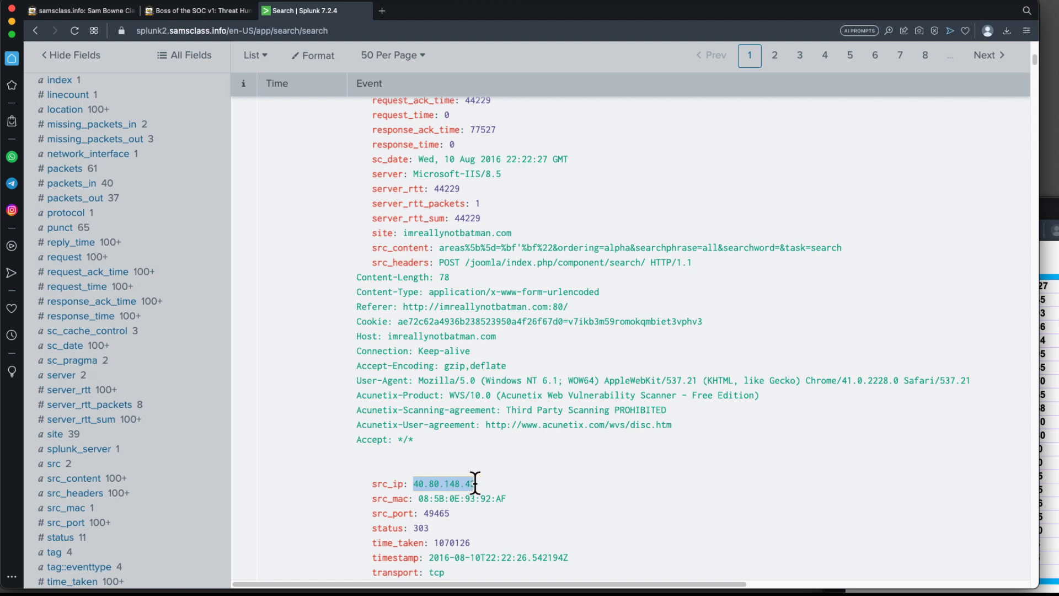
{"action": "left_click", "coordinate": [463, 465]}
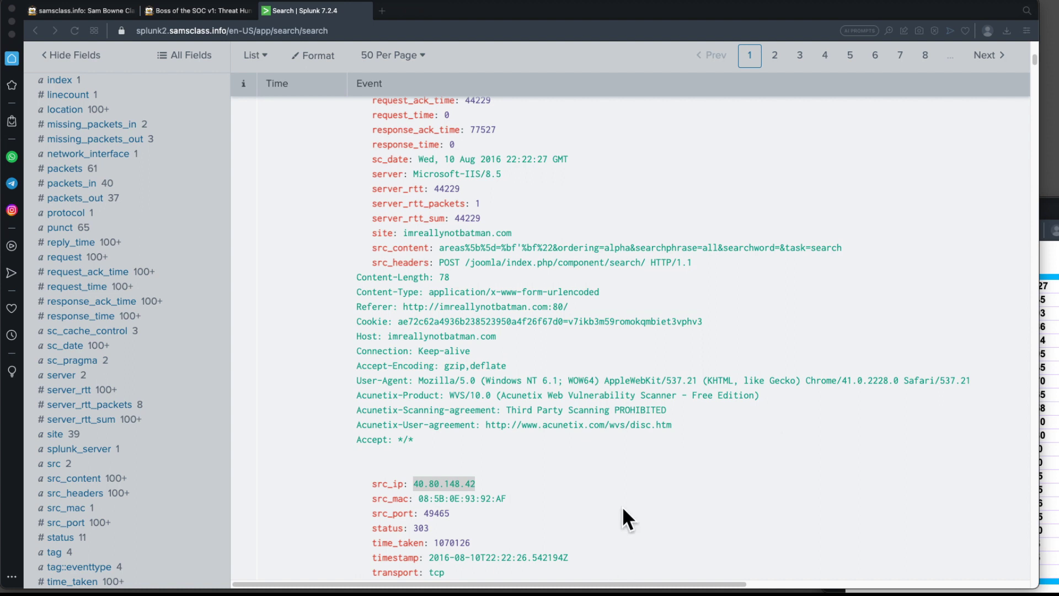
{"action": "left_click", "coordinate": [507, 462]}
Highlight the dest_ip address of the same imreallynotbatman.com event.
{"action": "scroll", "coordinate": [508, 461], "scroll_direction": "up", "scroll_amount": 5}
{"action": "scroll", "coordinate": [508, 460], "scroll_direction": "up", "scroll_amount": 5}
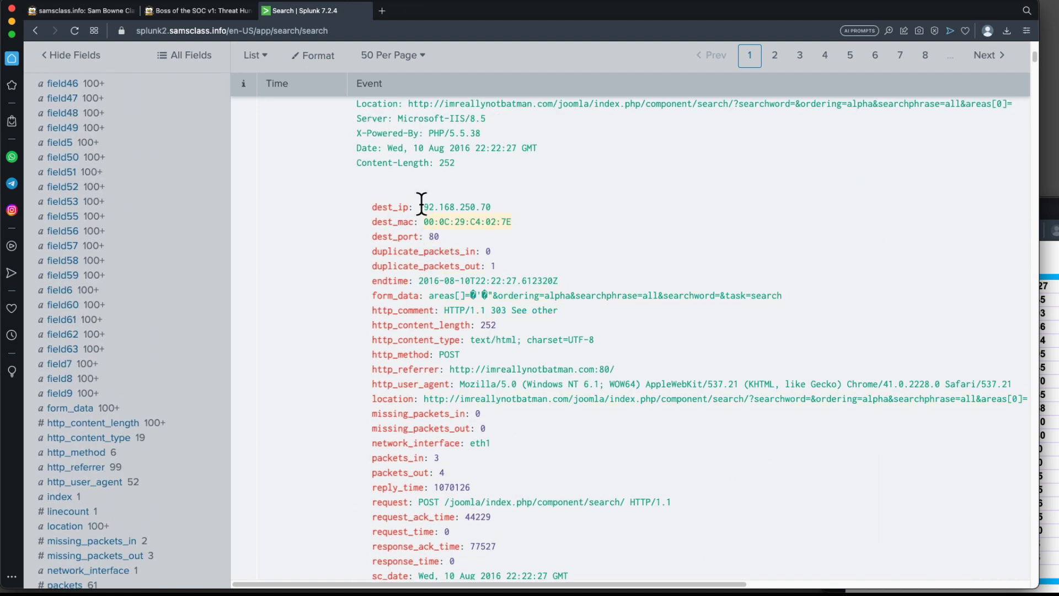
{"action": "left_click_drag", "start_coordinate": [420, 205], "coordinate": [491, 203]}
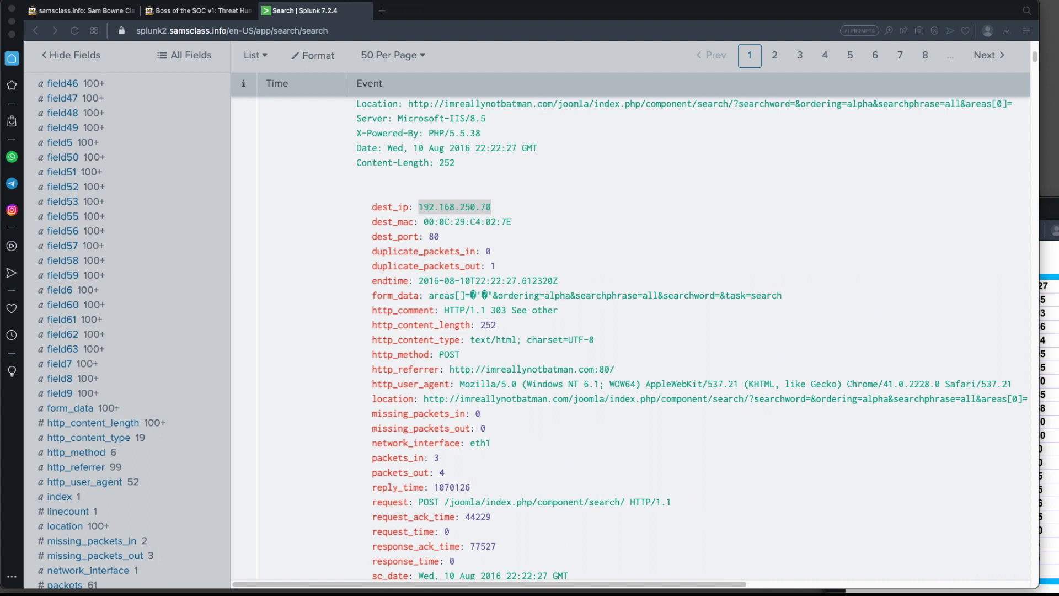
Review the BOTSv1 1.4 Defacement Filename question and its hints on the project page, then return to Splunk.
{"action": "left_click", "coordinate": [216, 12]}
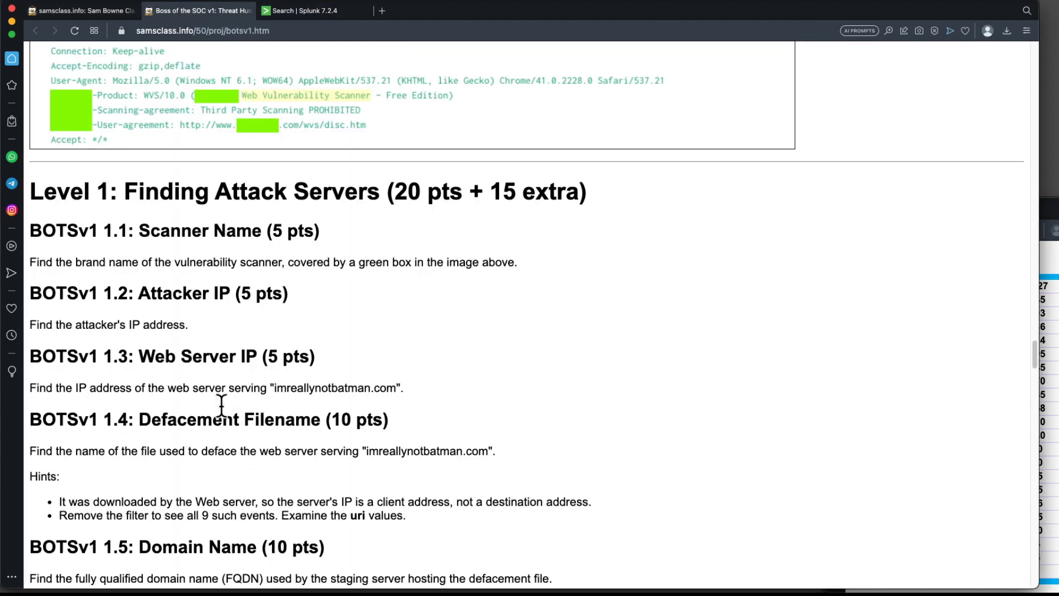
{"action": "scroll", "coordinate": [232, 409], "scroll_direction": "down", "scroll_amount": 2}
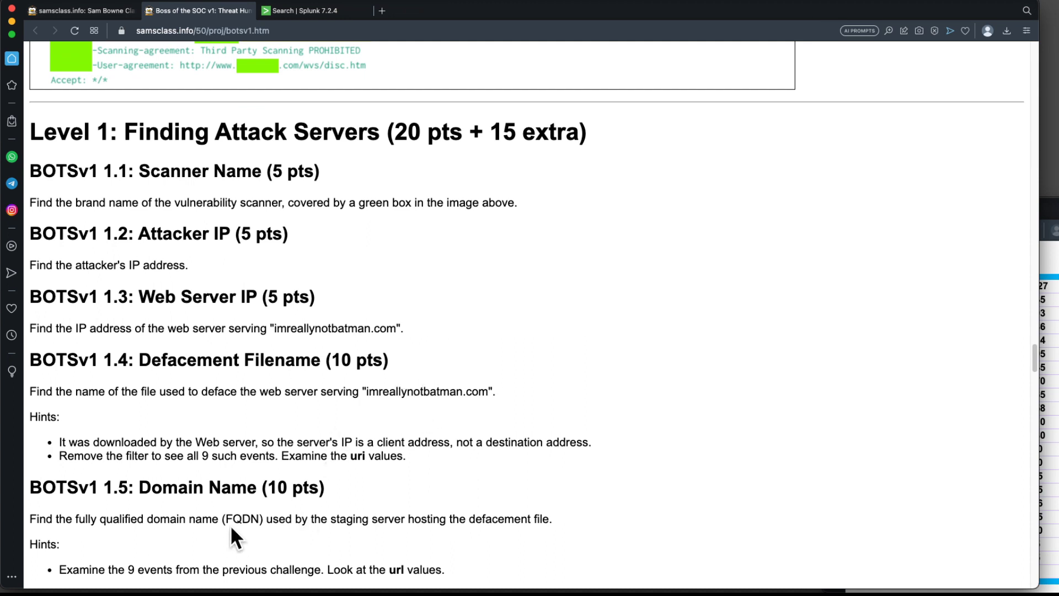
{"action": "left_click", "coordinate": [319, 11]}
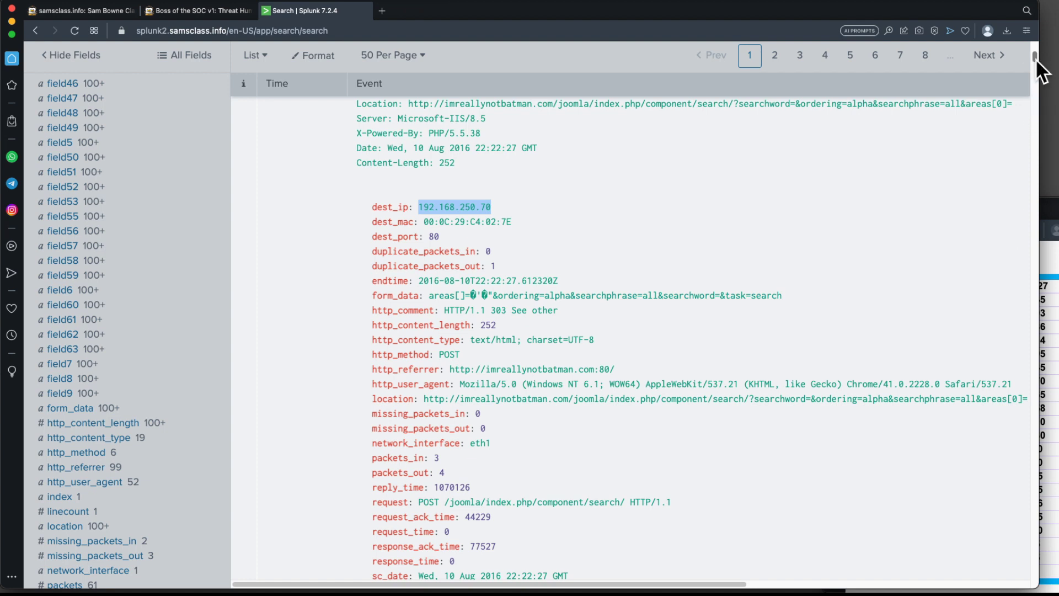
Filter the search to events with c_ip 40.80.148.42 using the c_ip field's value list.
{"action": "scroll", "coordinate": [1039, 65], "scroll_direction": "up", "scroll_amount": 5}
{"action": "scroll", "coordinate": [1040, 66], "scroll_direction": "up", "scroll_amount": 7}
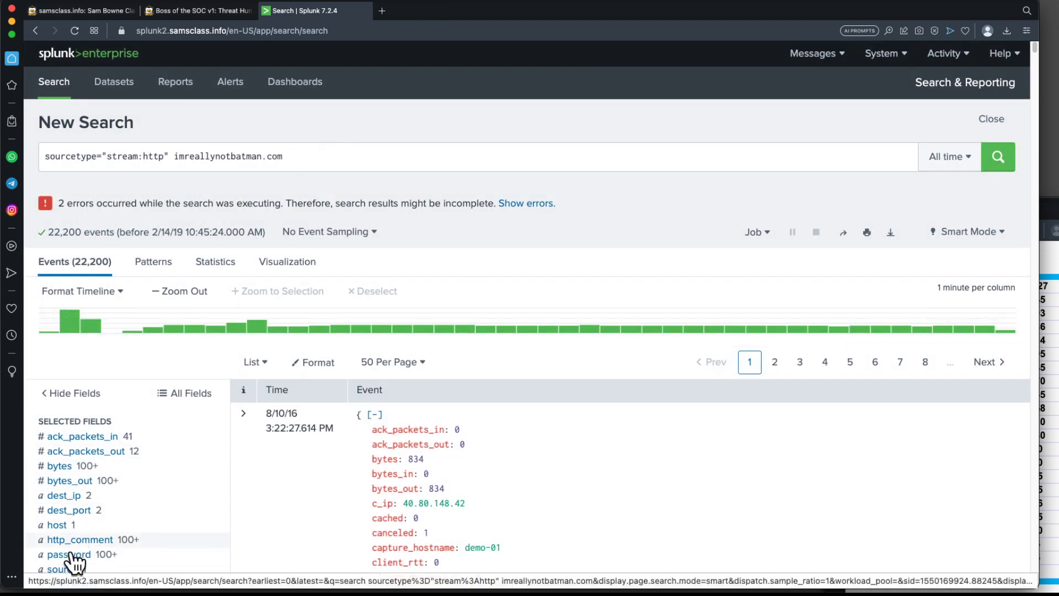
{"action": "scroll", "coordinate": [72, 557], "scroll_direction": "down", "scroll_amount": 3}
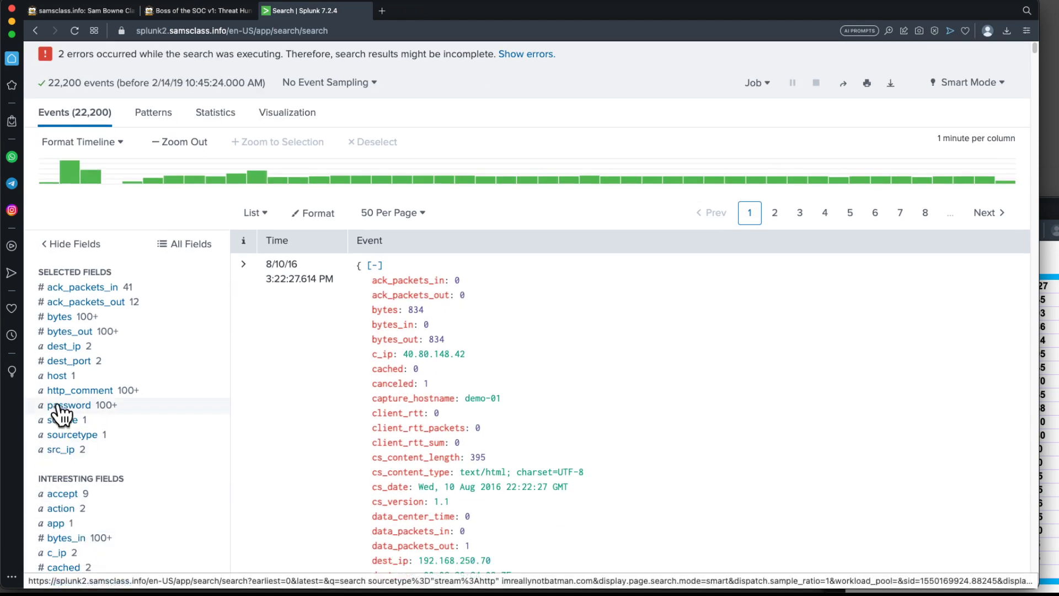
{"action": "scroll", "coordinate": [69, 459], "scroll_direction": "down", "scroll_amount": 2}
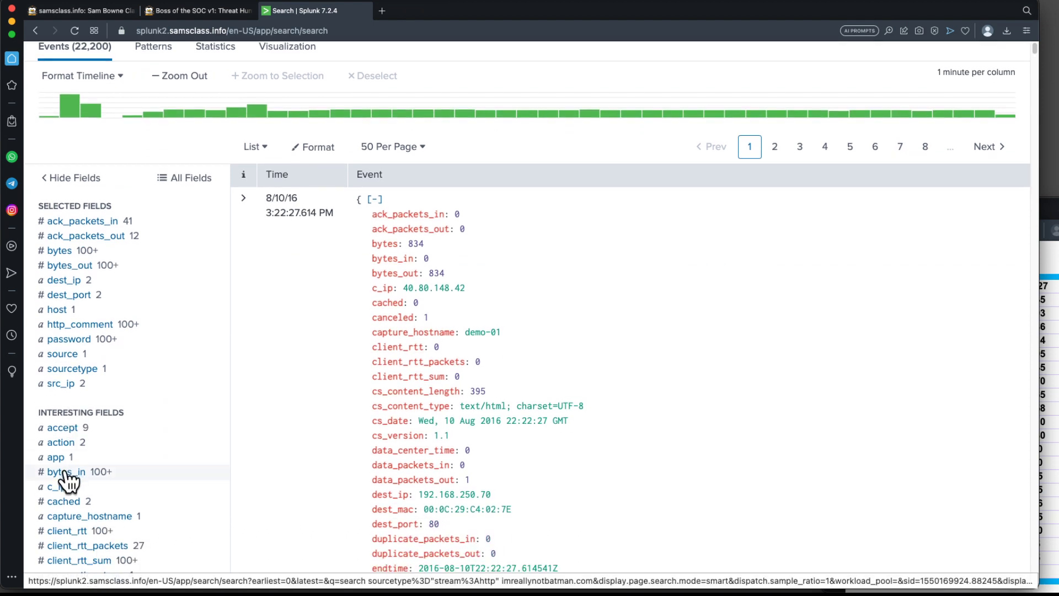
{"action": "left_click", "coordinate": [56, 487]}
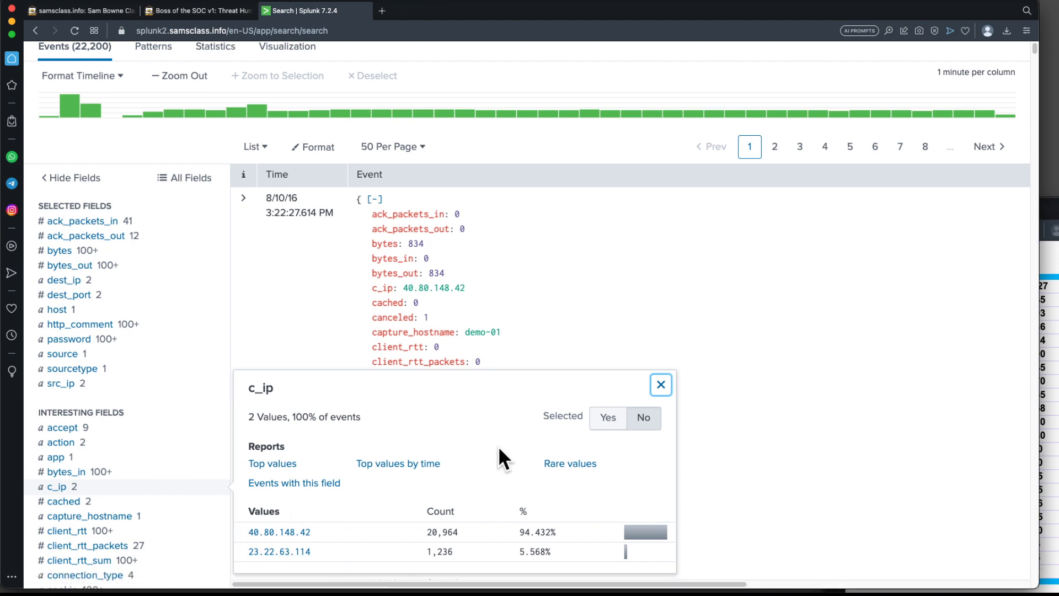
{"action": "left_click", "coordinate": [289, 532]}
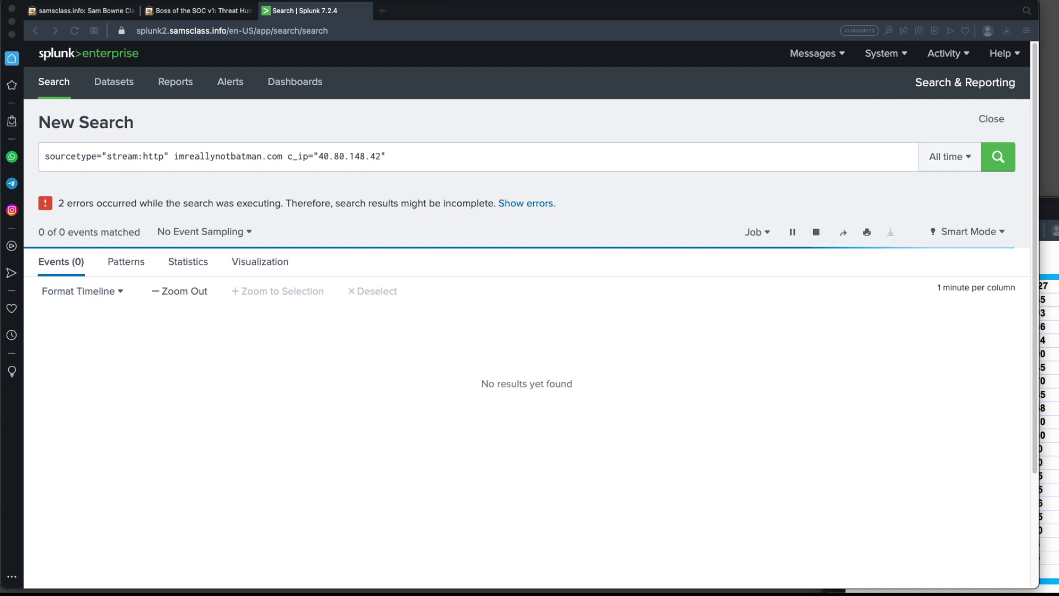
Replace the c_ip value in the search with 192.168.250.70 and run the search.
{"action": "left_click", "coordinate": [385, 163]}
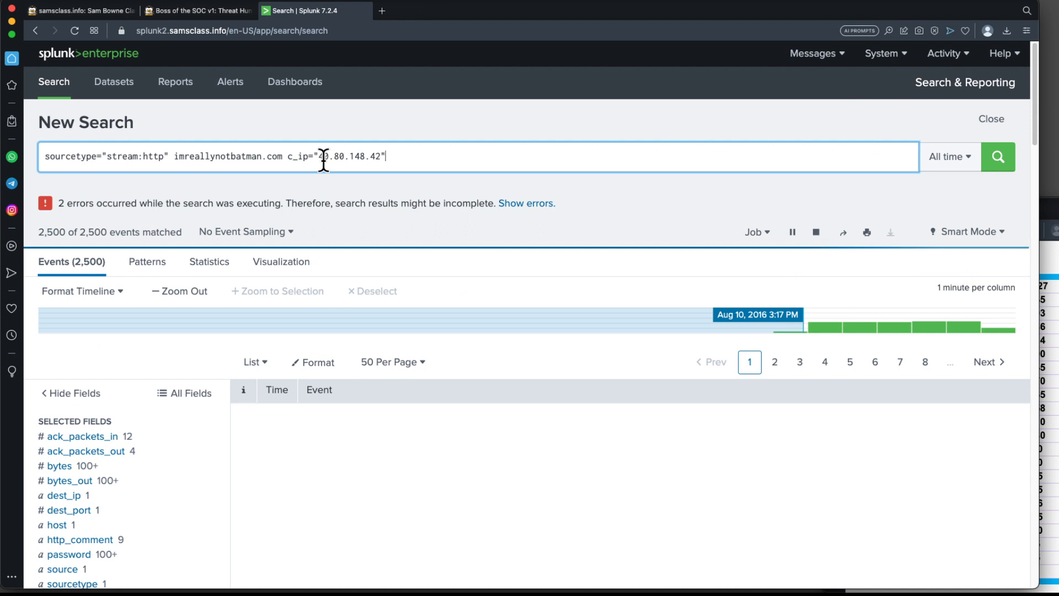
{"action": "left_click_drag", "start_coordinate": [320, 157], "coordinate": [379, 161]}
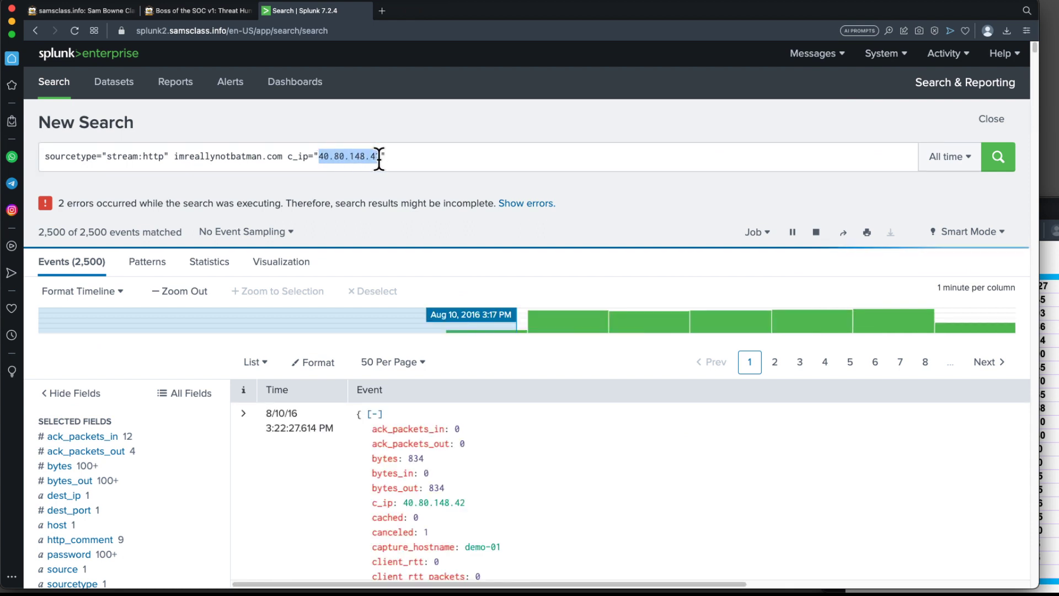
{"action": "key", "text": "super+v"}
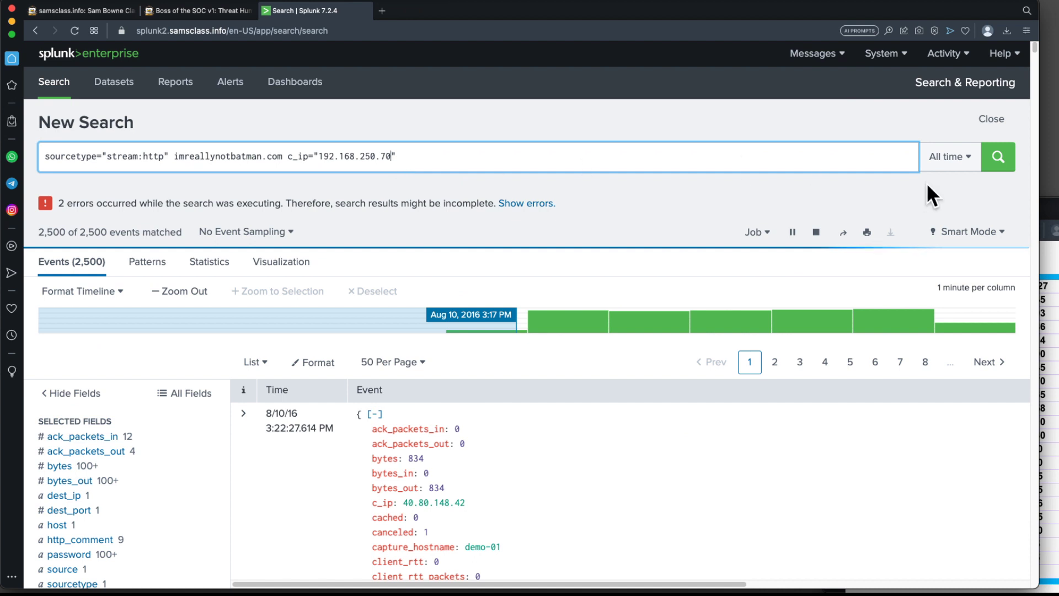
{"action": "left_click", "coordinate": [996, 166]}
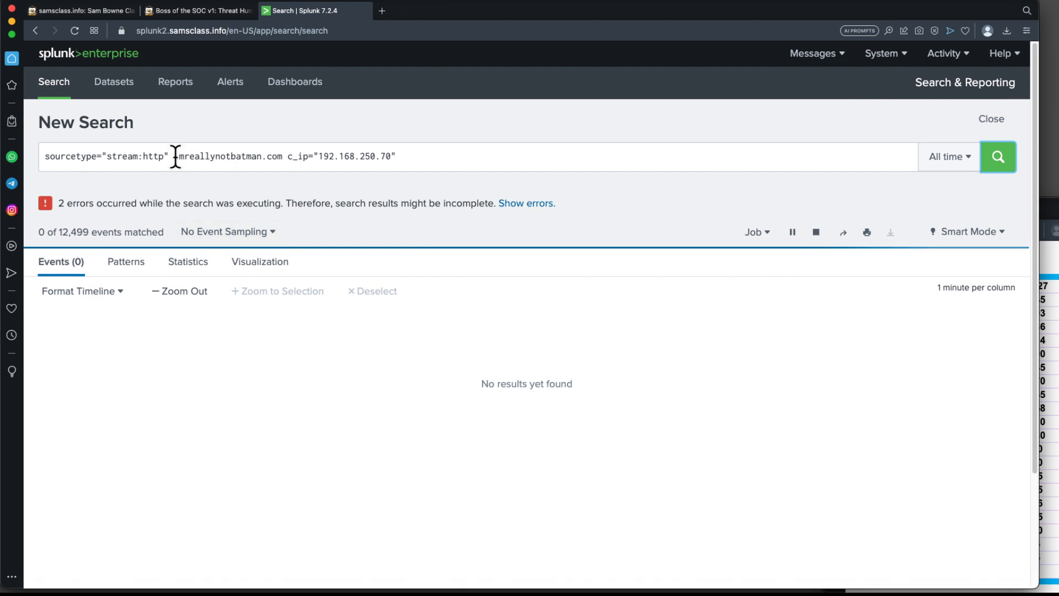
Remove imreallynotbatman.com from the search, leaving sourcetype="stream:http" c_ip="192.168.250.70", and rerun it.
{"action": "left_click_drag", "start_coordinate": [175, 156], "coordinate": [285, 157]}
{"action": "key", "text": "BackSpace"}
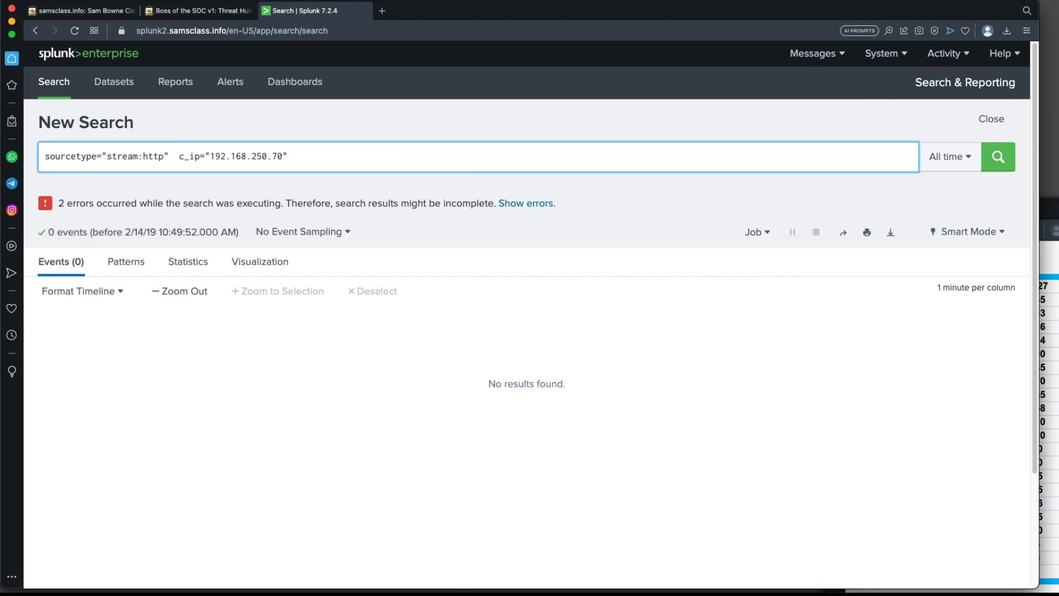
{"action": "key", "text": "Delete"}
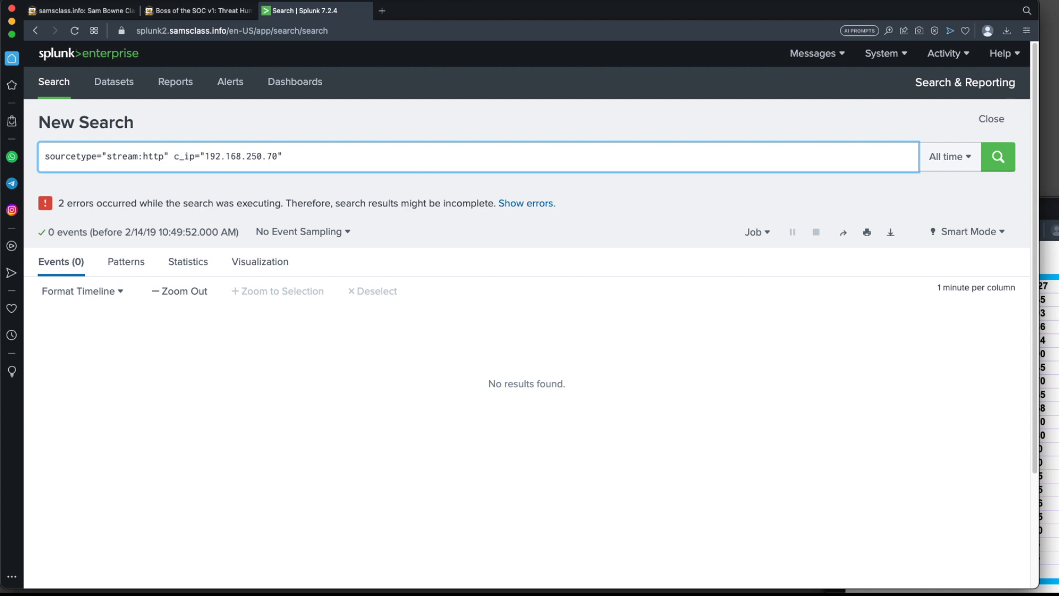
{"action": "left_click", "coordinate": [999, 165]}
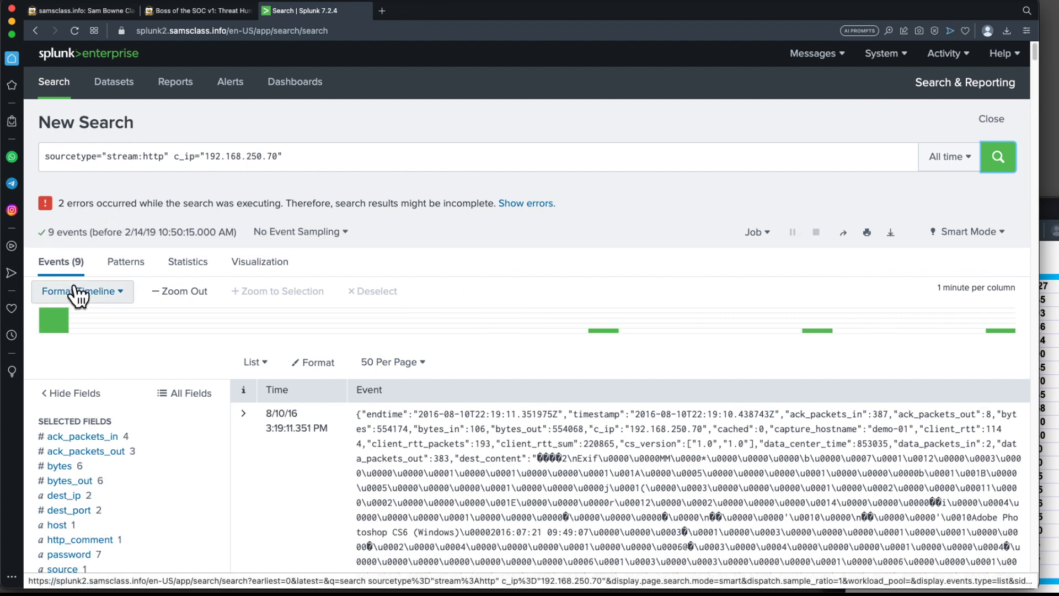
Scroll to the end of the first event and highlight its uri_path value poisonivy-is-coming-for-you-batman.jpeg.
{"action": "scroll", "coordinate": [704, 432], "scroll_direction": "down", "scroll_amount": 3}
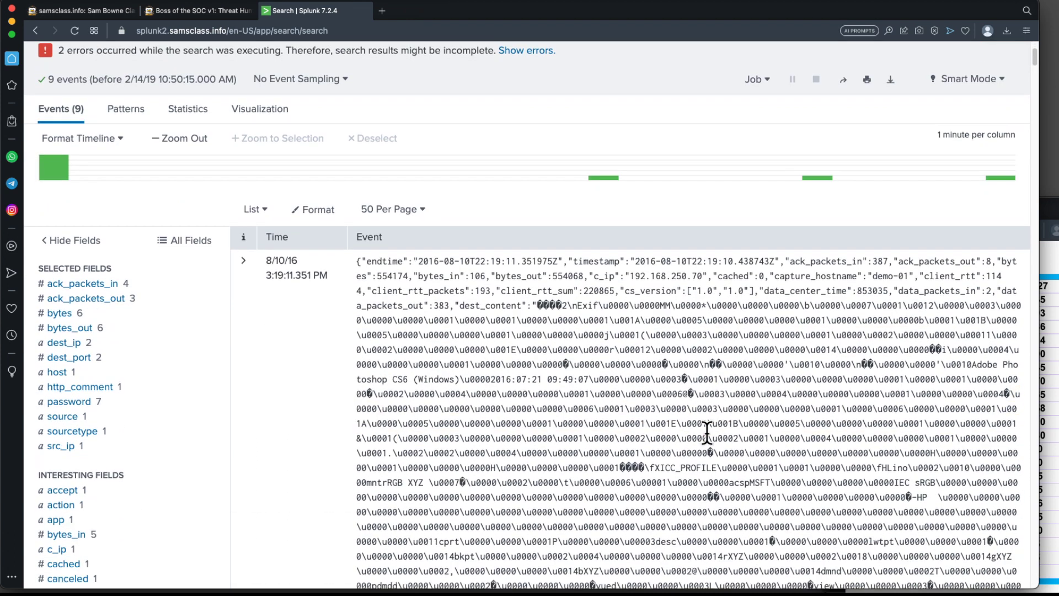
{"action": "scroll", "coordinate": [708, 429], "scroll_direction": "down", "scroll_amount": 10}
{"action": "scroll", "coordinate": [708, 429], "scroll_direction": "down", "scroll_amount": 15}
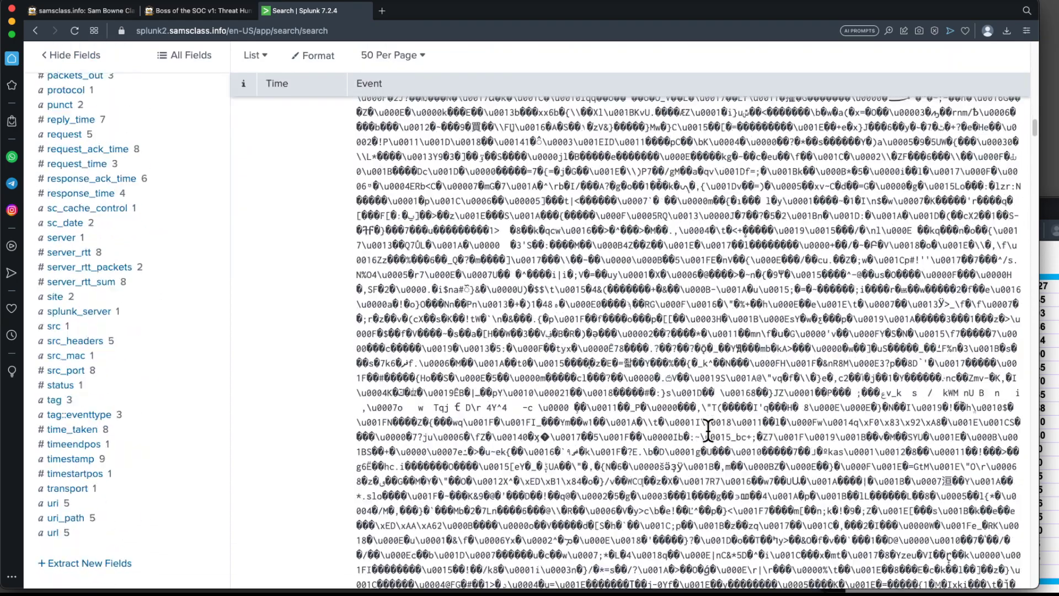
{"action": "scroll", "coordinate": [708, 429], "scroll_direction": "down", "scroll_amount": 10}
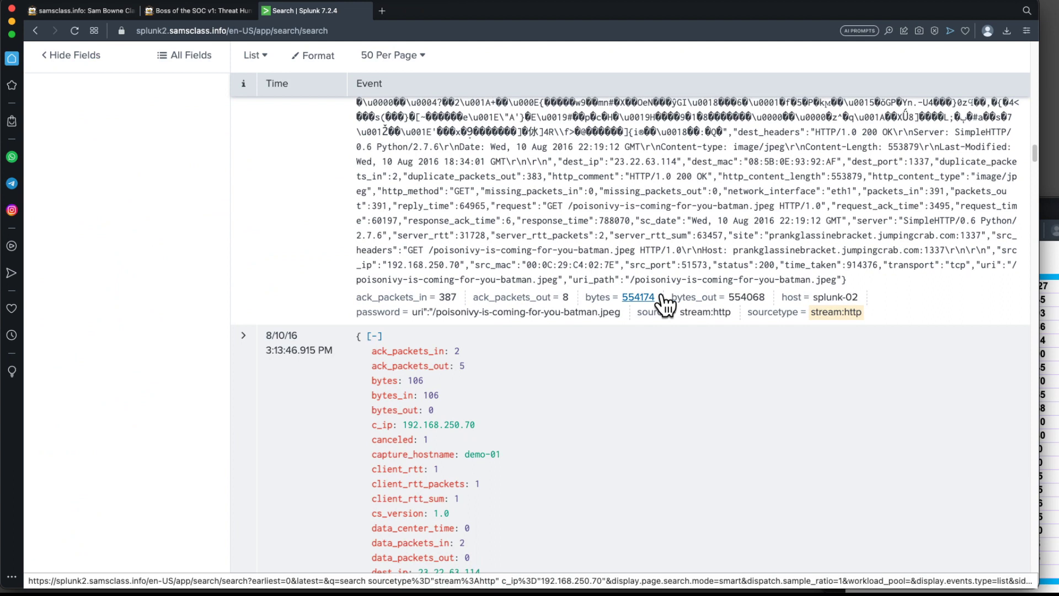
{"action": "left_click_drag", "start_coordinate": [836, 279], "coordinate": [636, 280]}
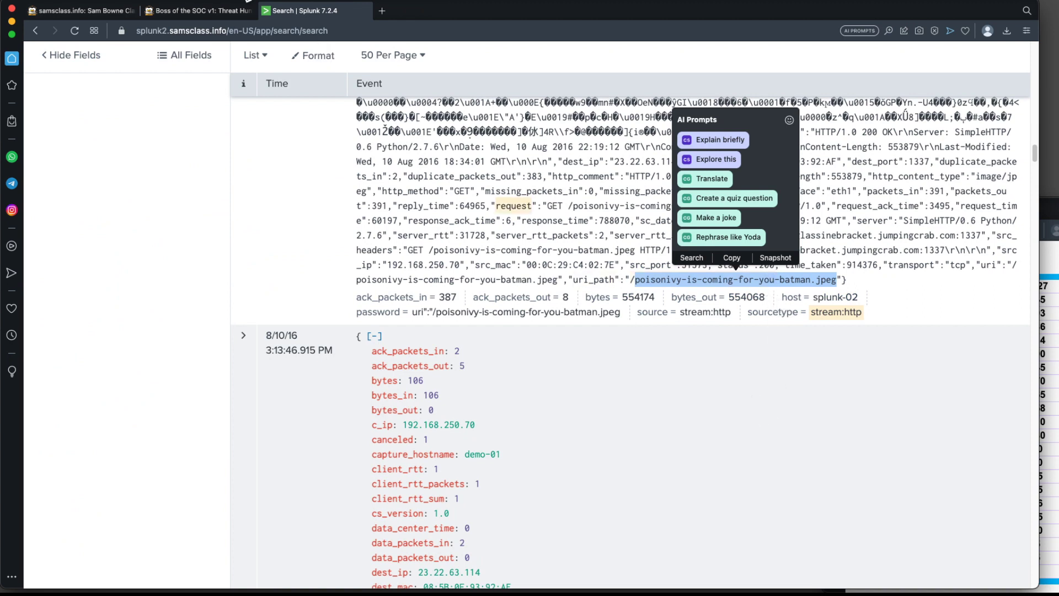
Recheck the defacement question on the project page, then highlight the poisonivy-is-coming-for-you-batman.jpeg request in the event's src_headers.
{"action": "left_click", "coordinate": [213, 12]}
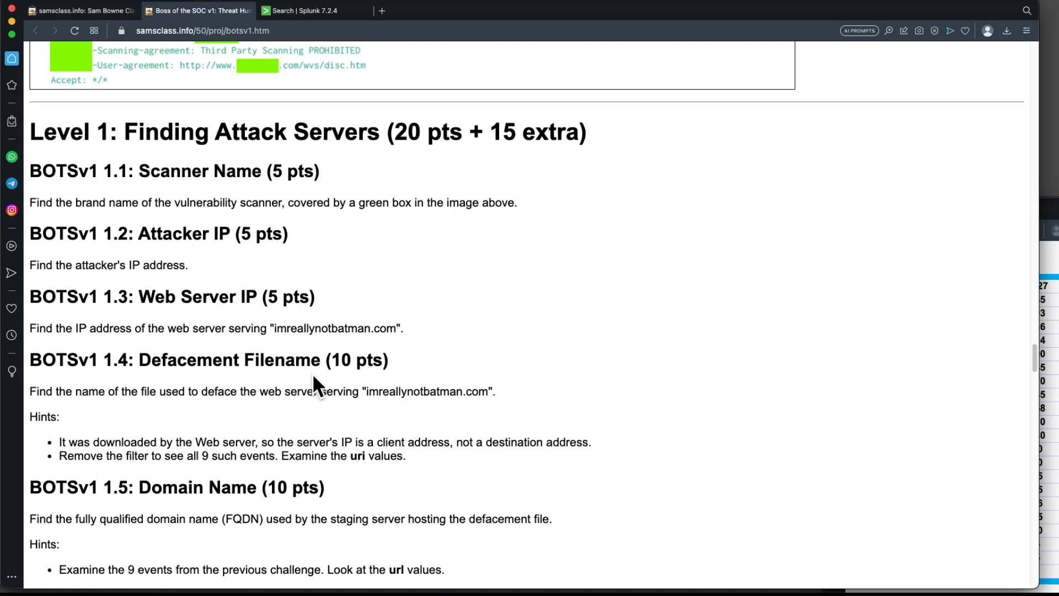
{"action": "scroll", "coordinate": [313, 373], "scroll_direction": "down", "scroll_amount": 3}
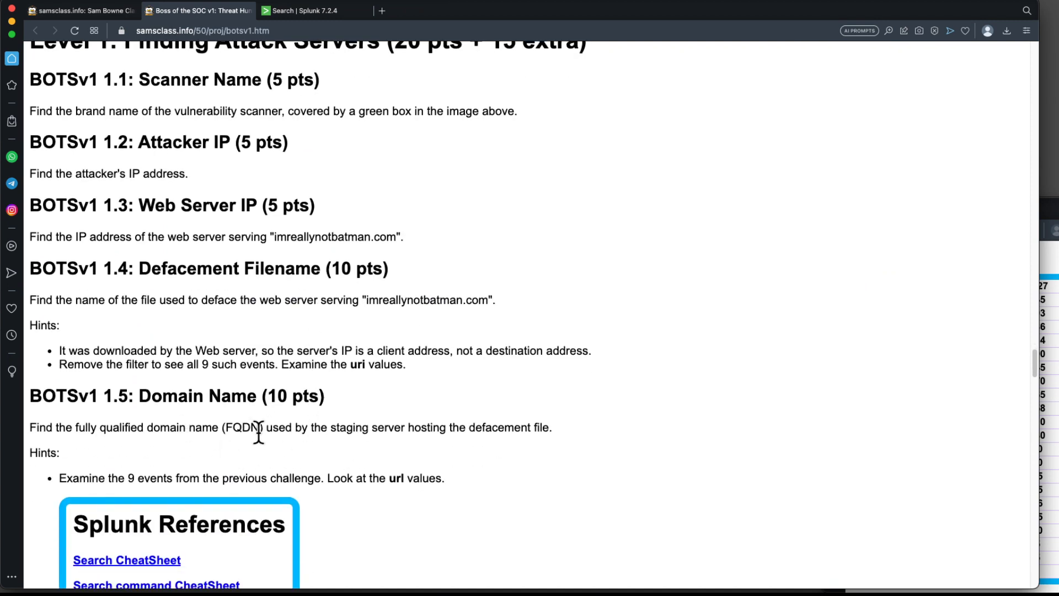
{"action": "left_click", "coordinate": [321, 12]}
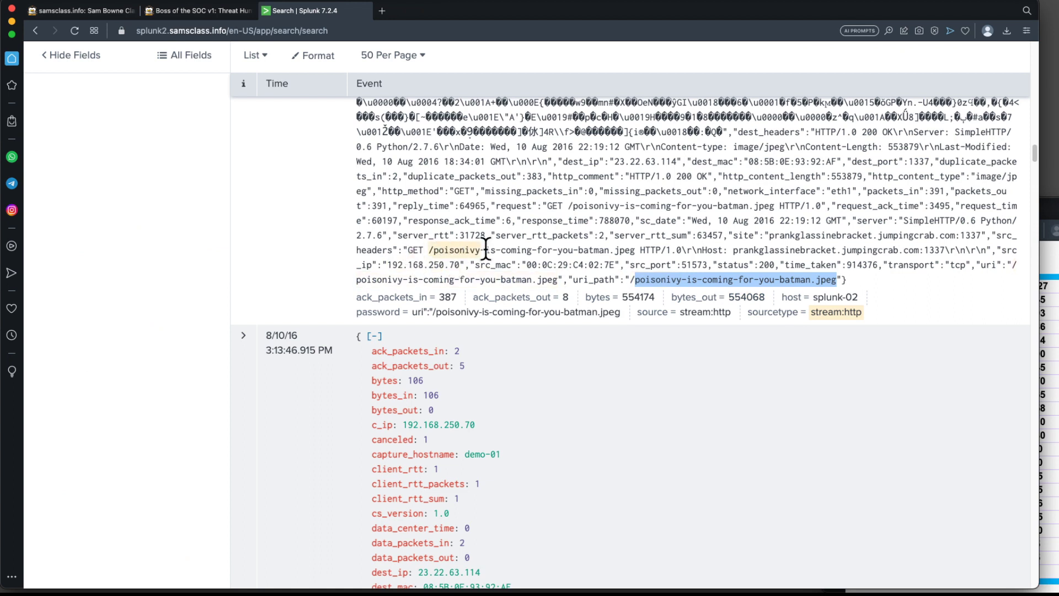
{"action": "left_click_drag", "start_coordinate": [734, 246], "coordinate": [947, 250]}
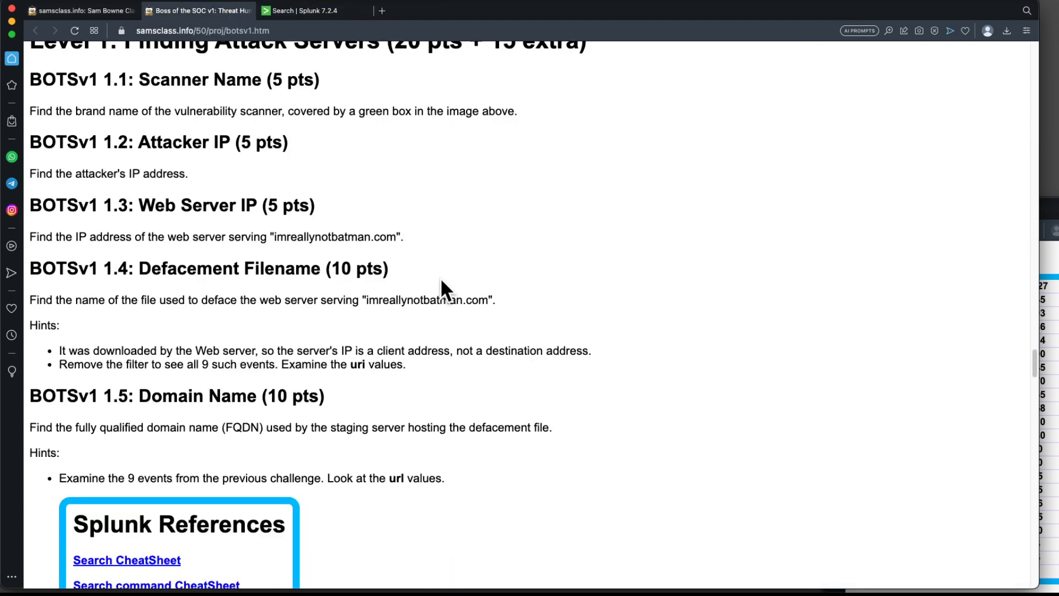
Scroll the project page to read the 1.5 Domain Name question and its hint.
{"action": "scroll", "coordinate": [442, 279], "scroll_direction": "down", "scroll_amount": 6}
{"action": "scroll", "coordinate": [443, 280], "scroll_direction": "up", "scroll_amount": 2}
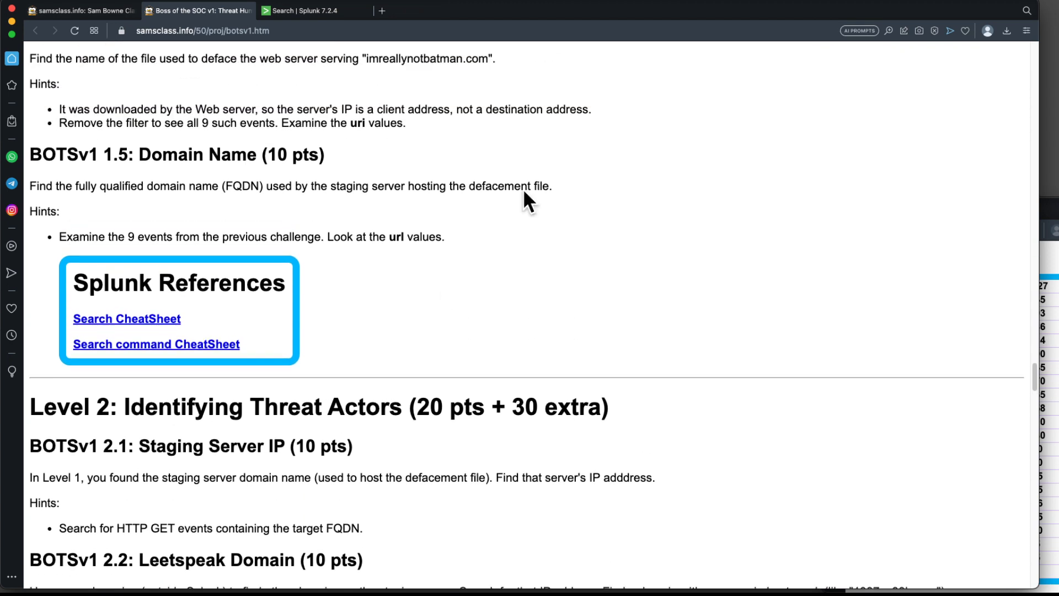
{"action": "scroll", "coordinate": [270, 138], "scroll_direction": "up", "scroll_amount": 2}
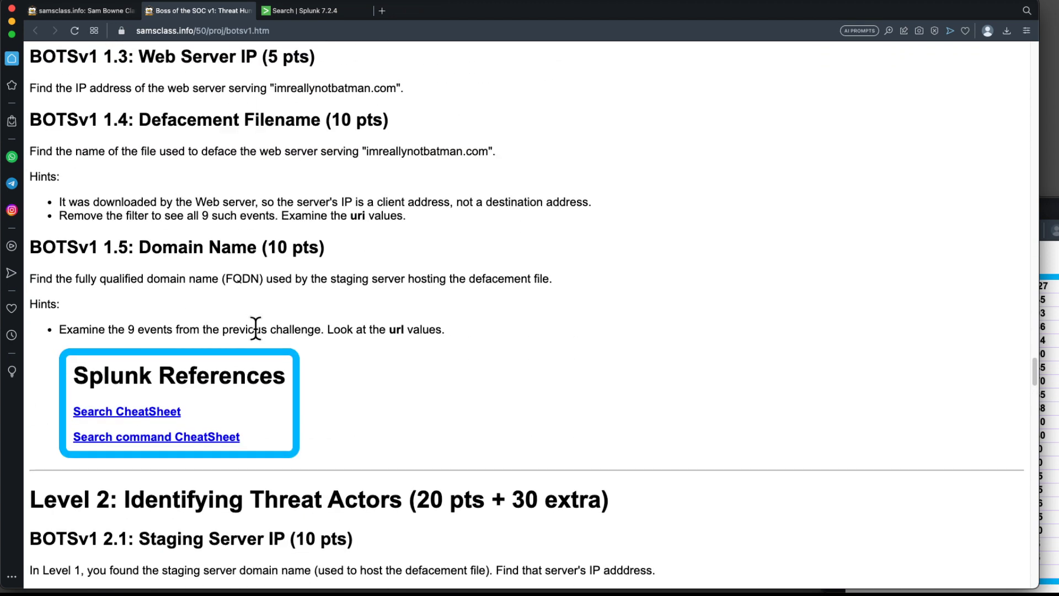